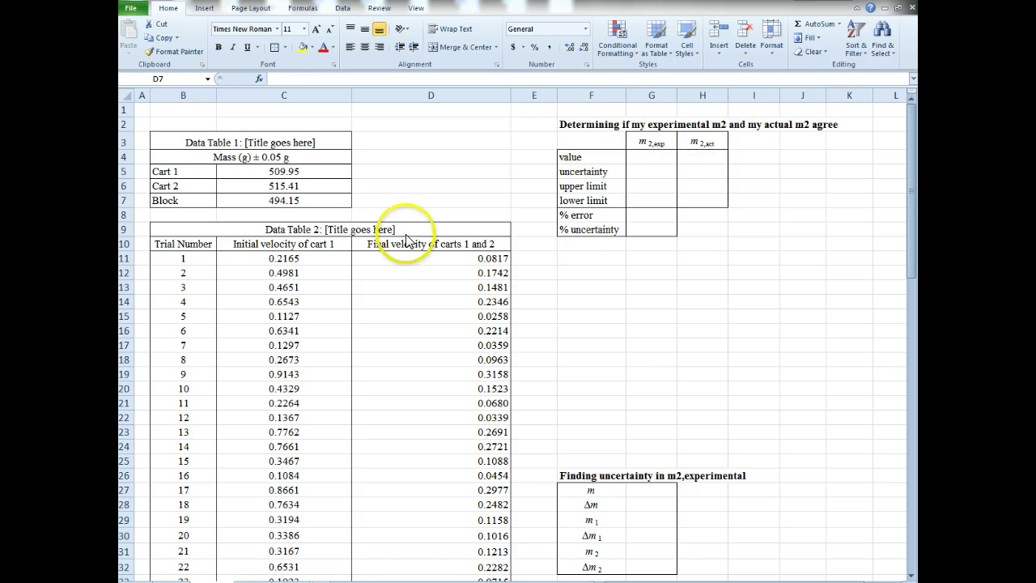
Step: Centre-align the final velocity values in D11:D34 to match column C
click(407, 198)
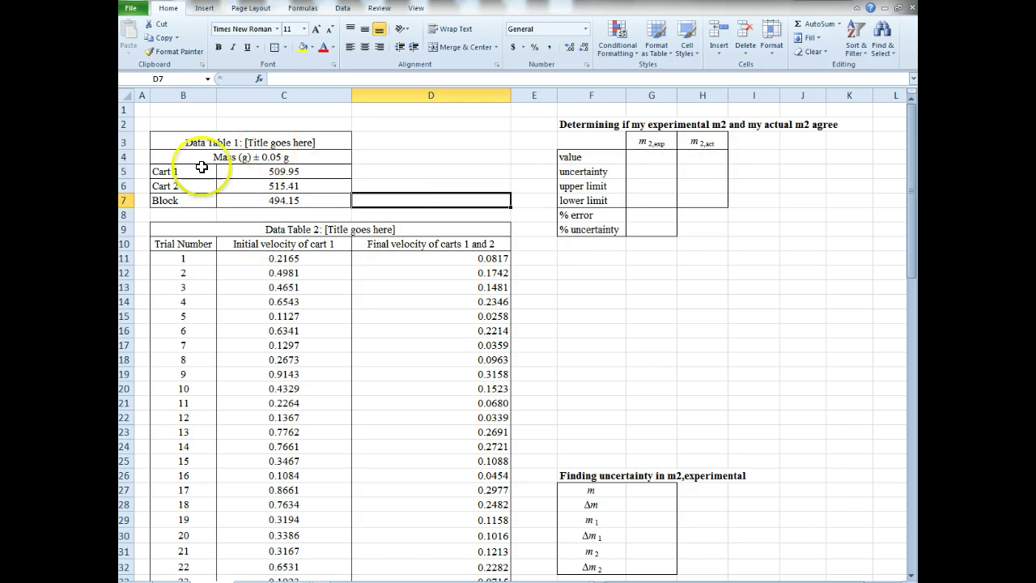
scroll(323, 394, down, 4)
scroll(280, 359, up, 4)
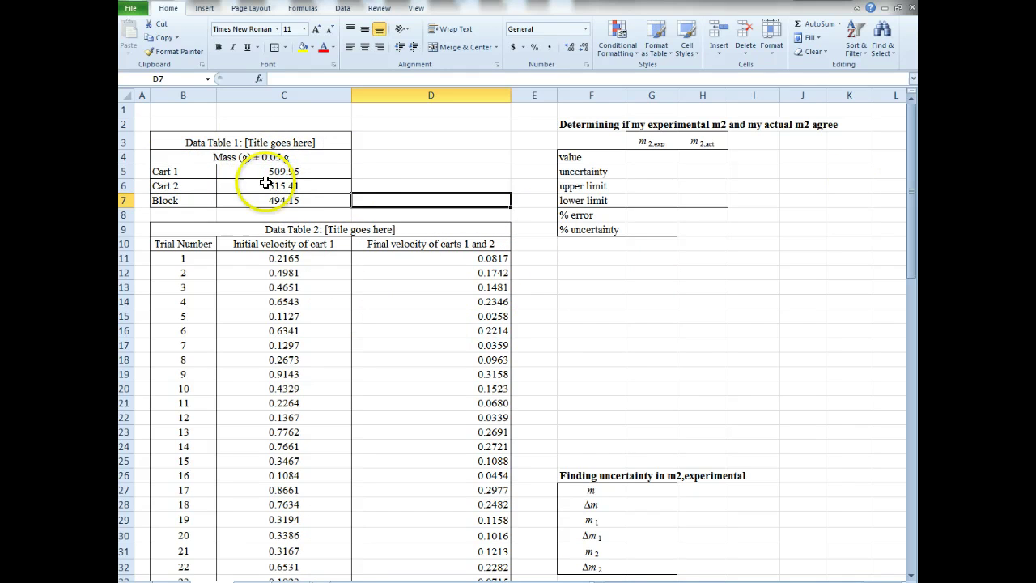
click(419, 125)
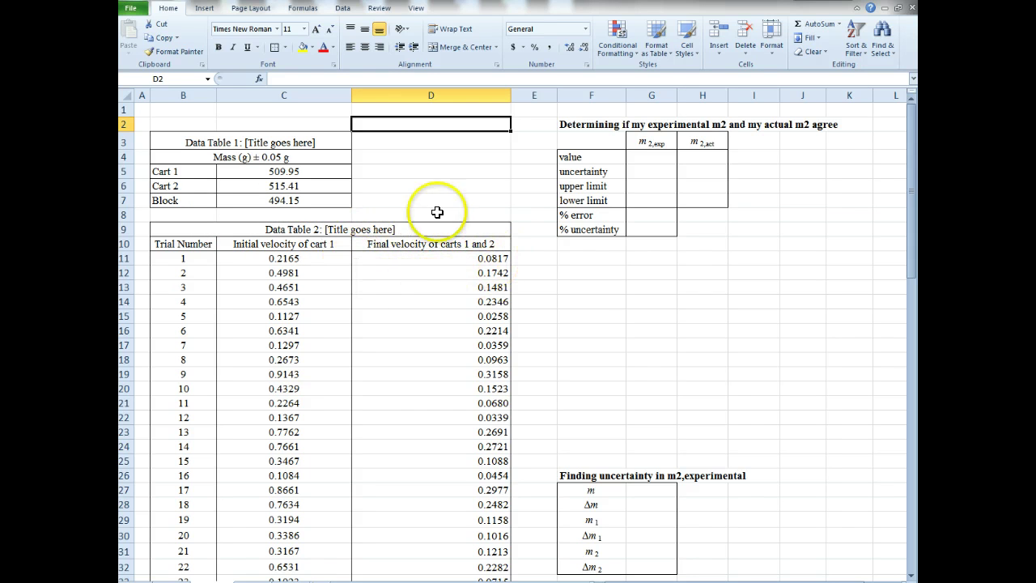
click(426, 256)
key(ctrl+shift+Down)
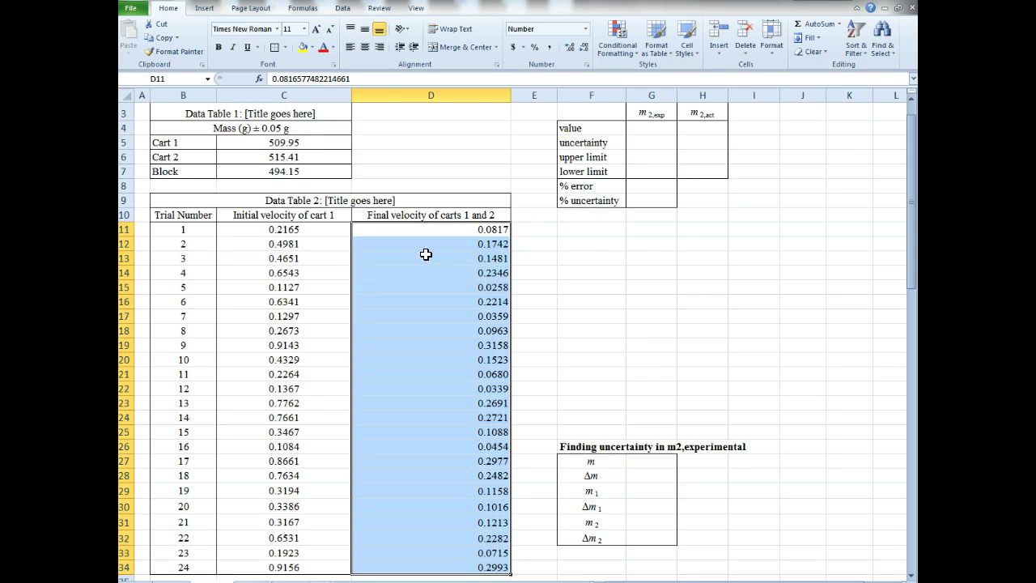
click(365, 46)
Step: Review the sheet: the Data Table 2 title, C11, G14 and the Mass (g) heading
scroll(423, 229, up, 1)
click(424, 229)
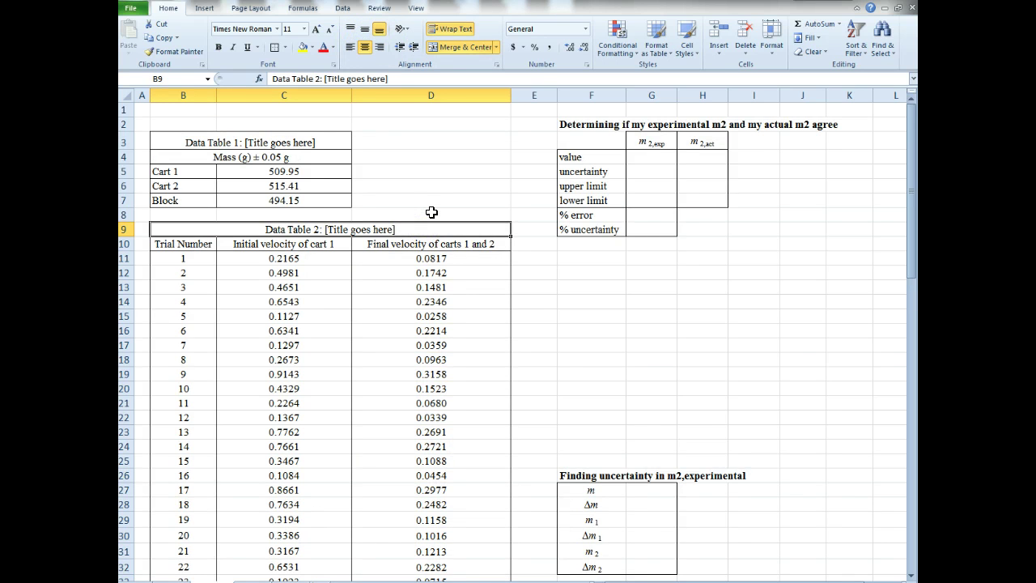
scroll(425, 239, down, 1)
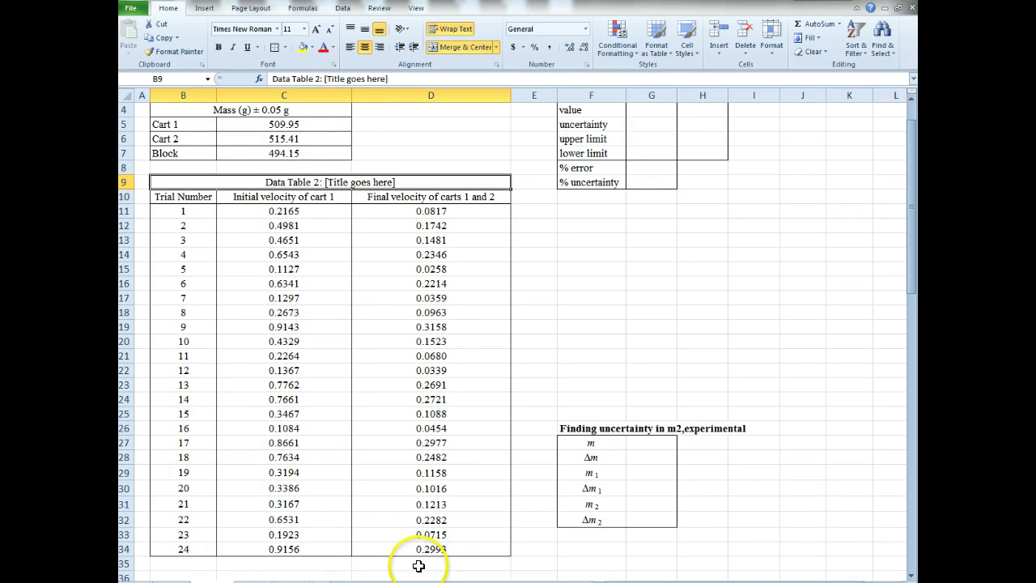
scroll(189, 513, up, 1)
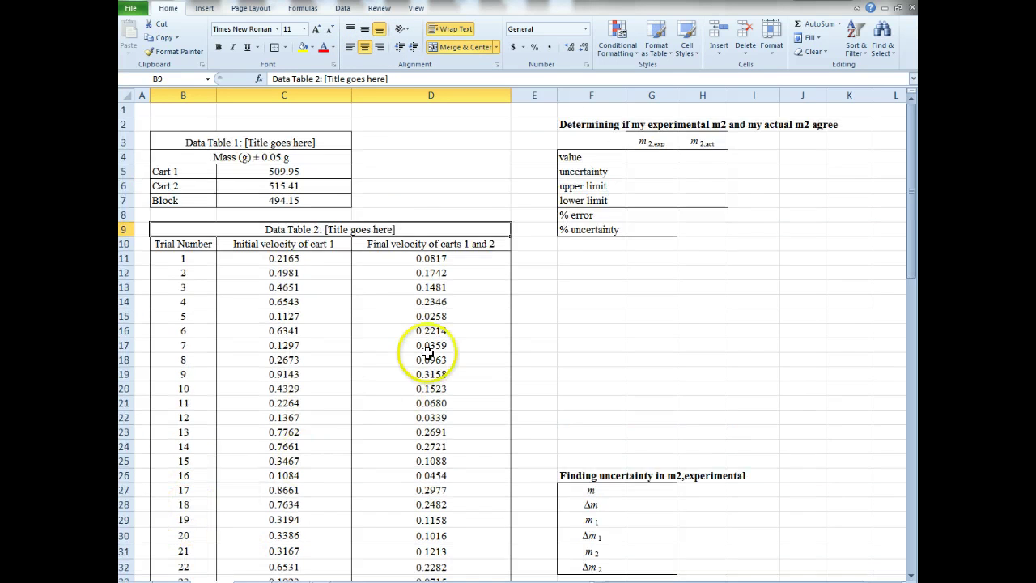
click(296, 257)
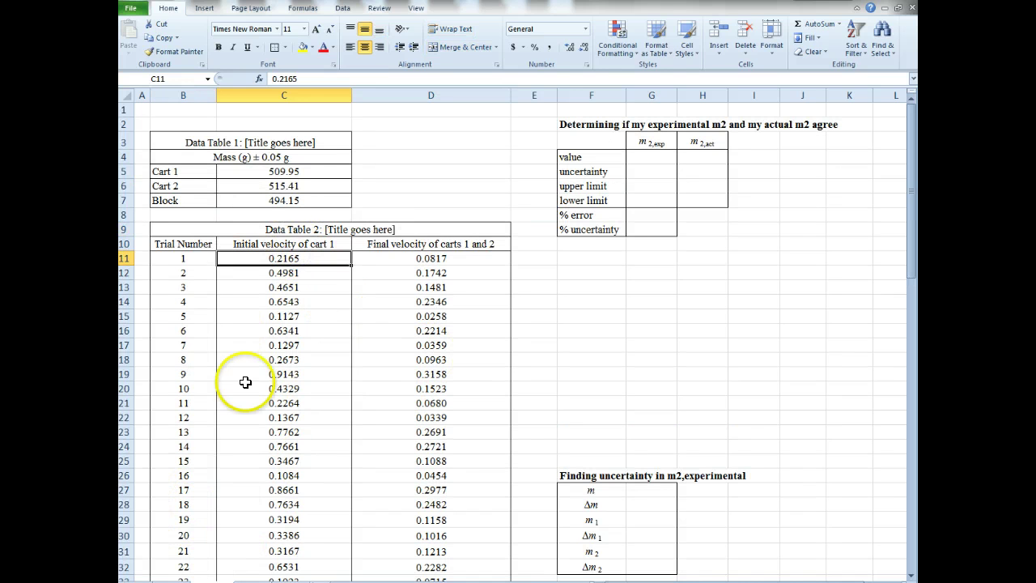
click(666, 300)
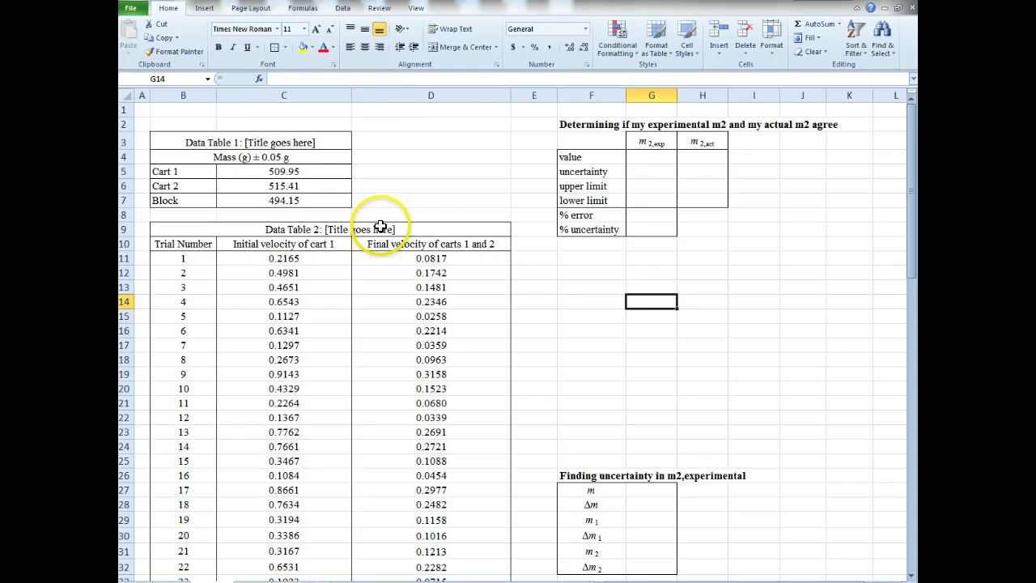
click(274, 157)
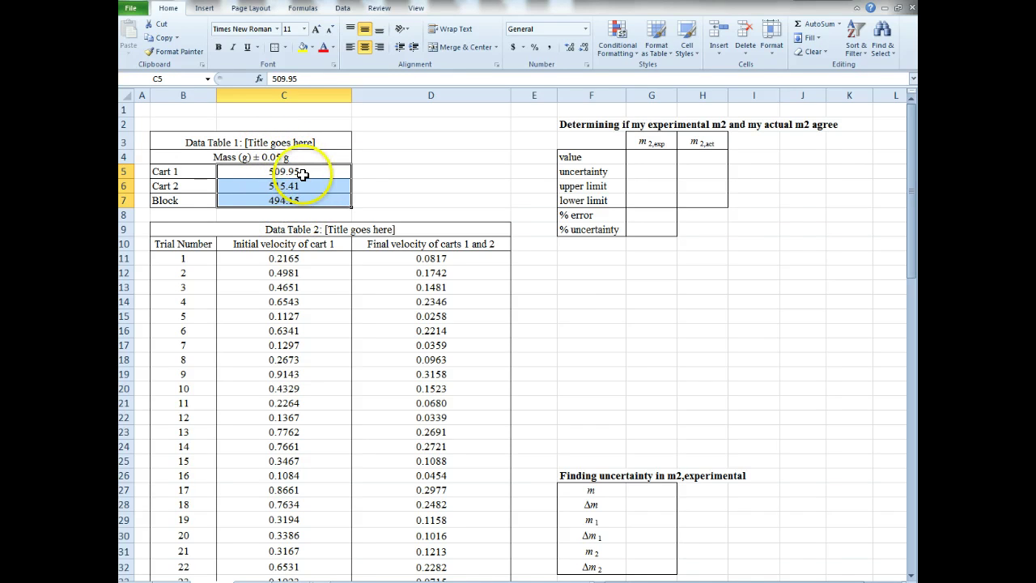
click(378, 202)
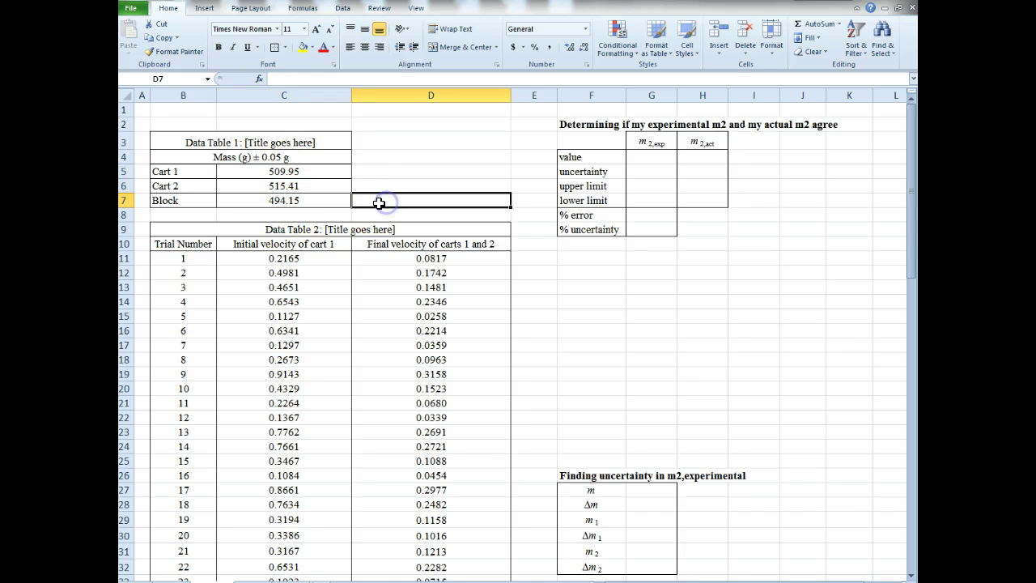
click(292, 166)
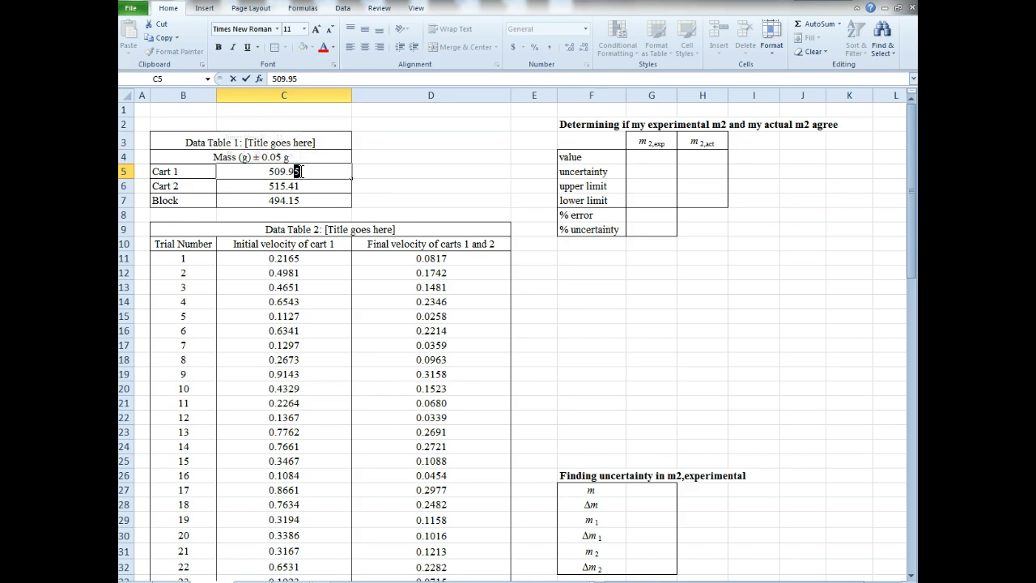
click(377, 166)
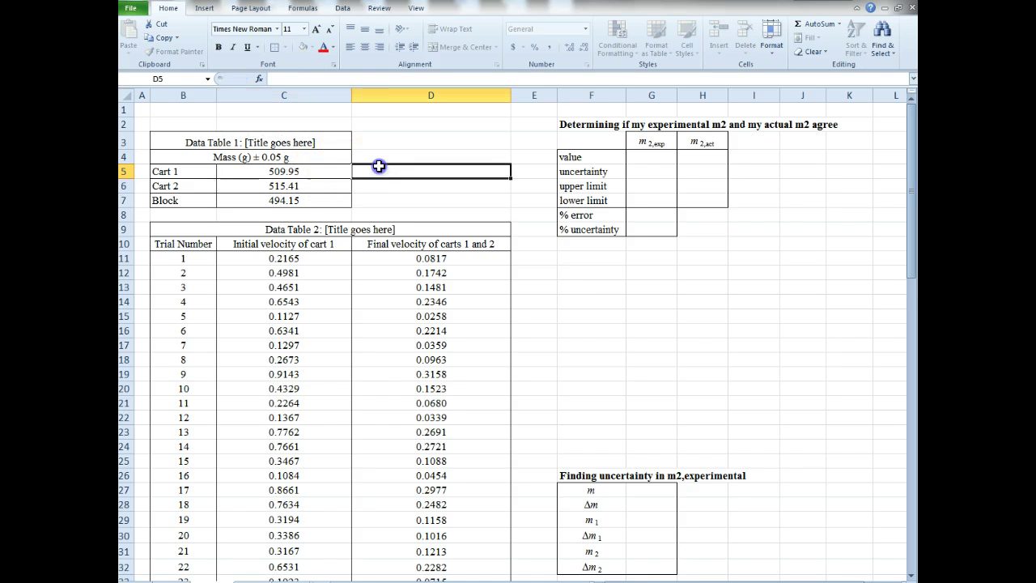
click(296, 187)
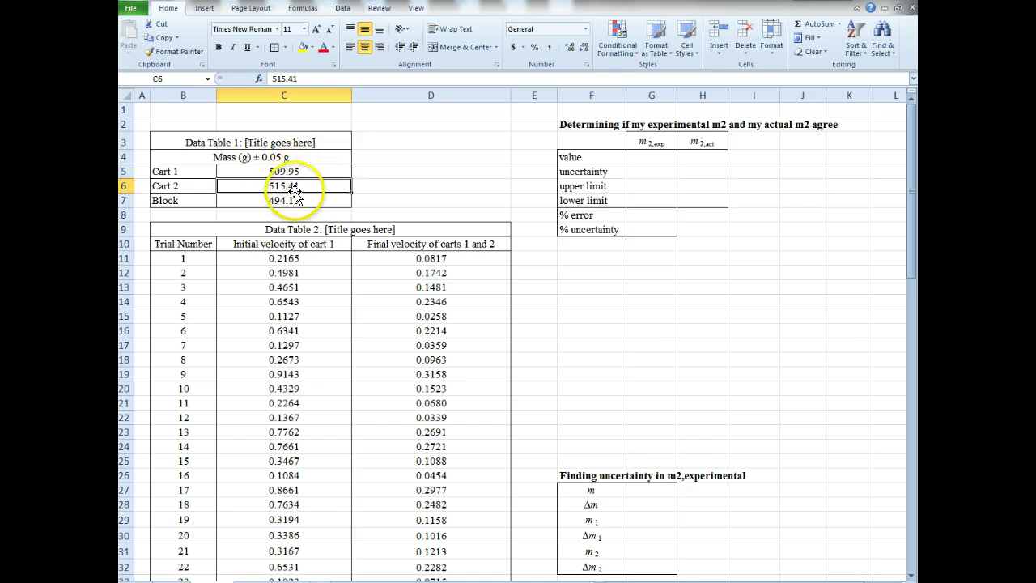
click(256, 160)
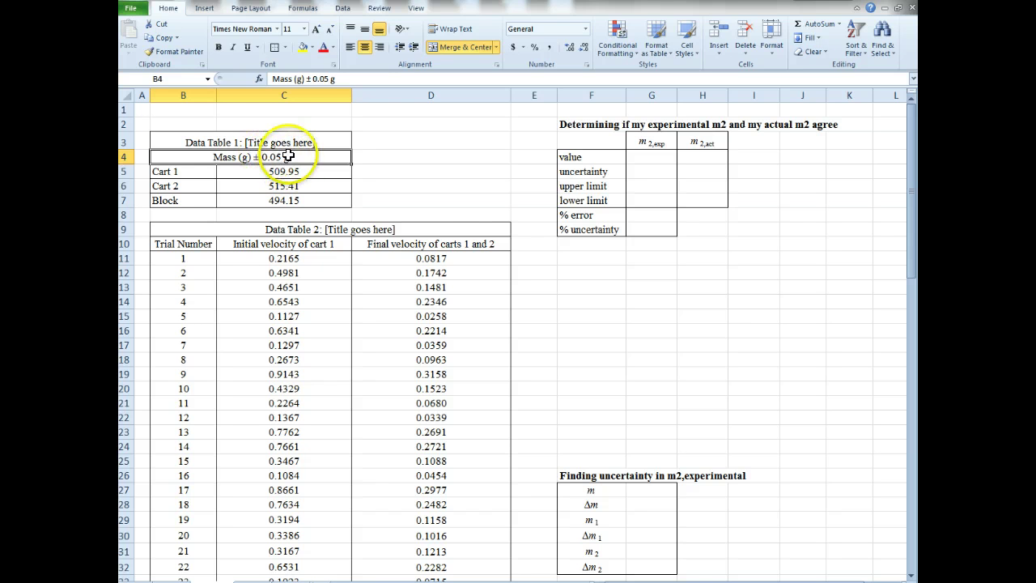
click(474, 214)
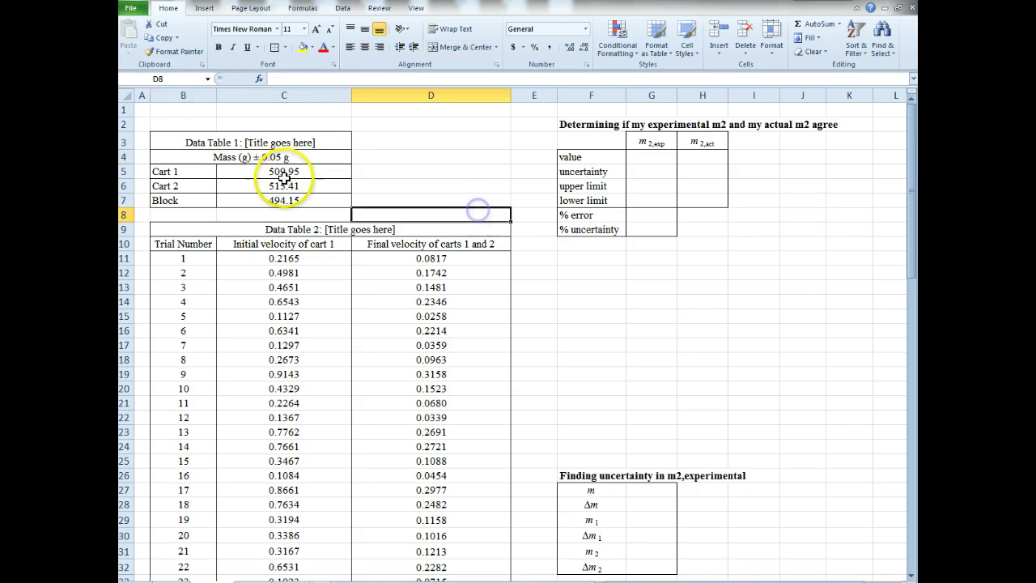
click(308, 229)
drag(188, 246, 395, 251)
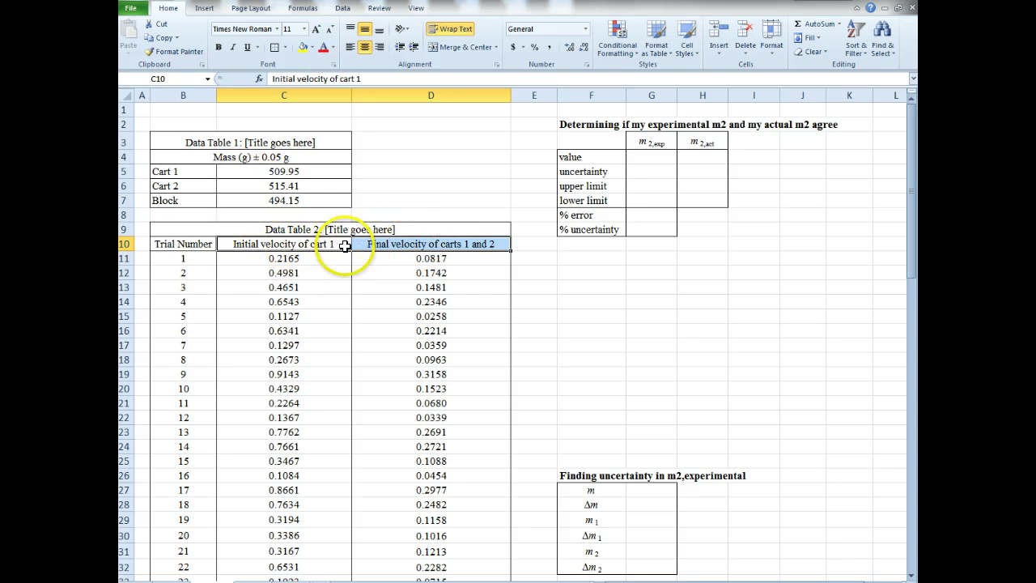
scroll(491, 294, down, 2)
scroll(470, 296, up, 2)
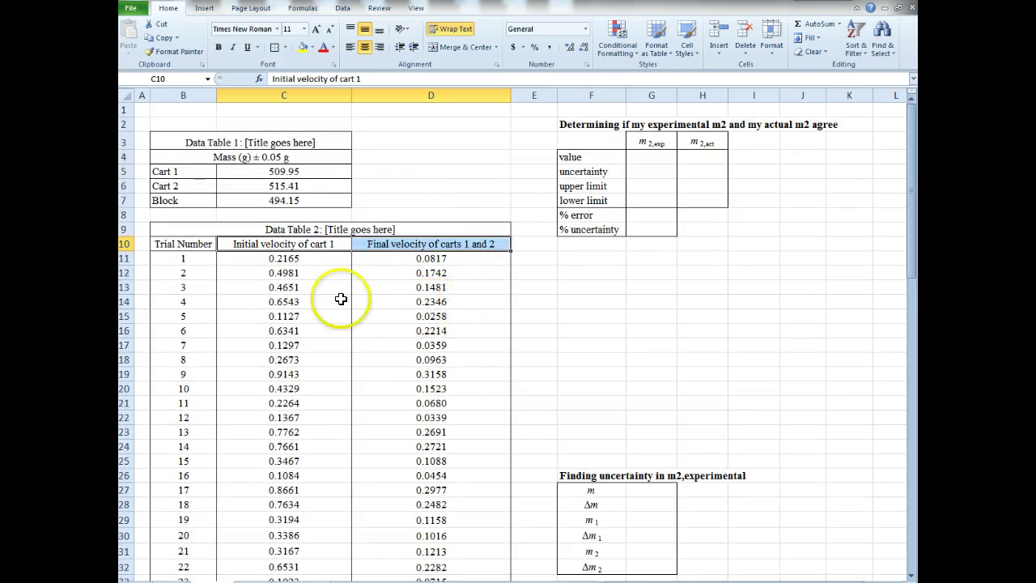
click(560, 257)
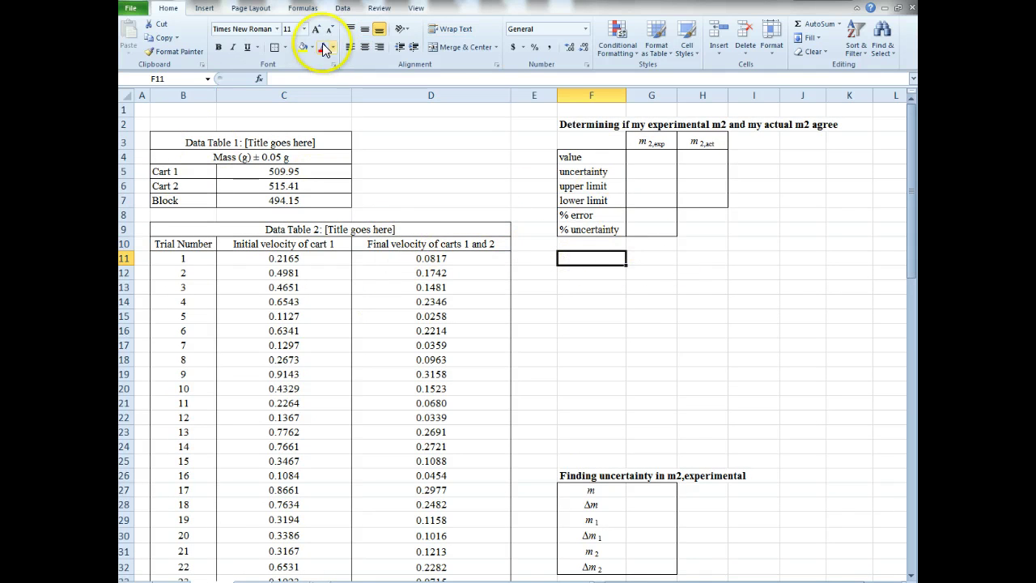
Step: Insert a markers-only scatter chart, move it toward columns E–K, then delete it
click(205, 10)
click(486, 36)
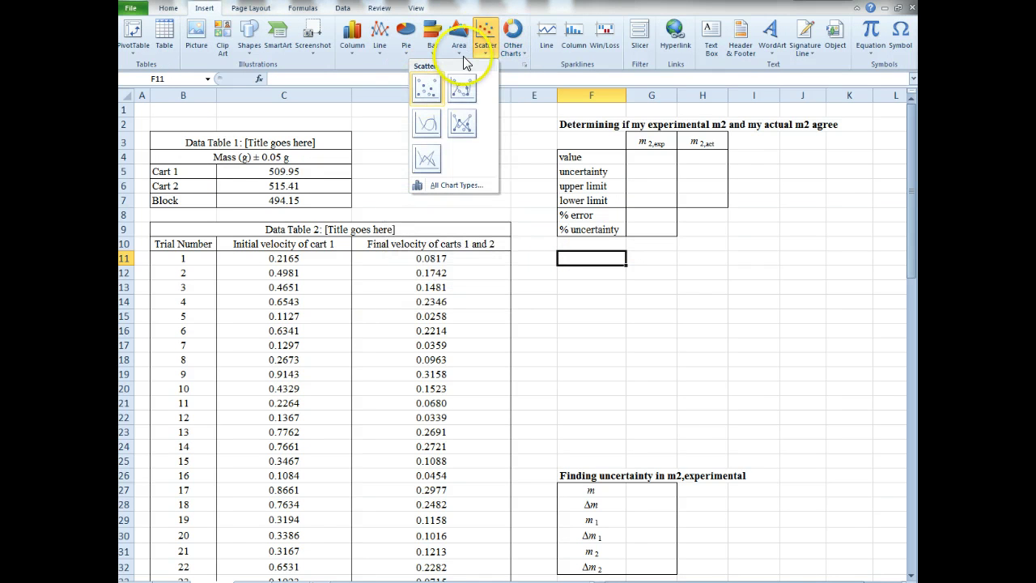
click(424, 88)
drag(490, 212, 703, 277)
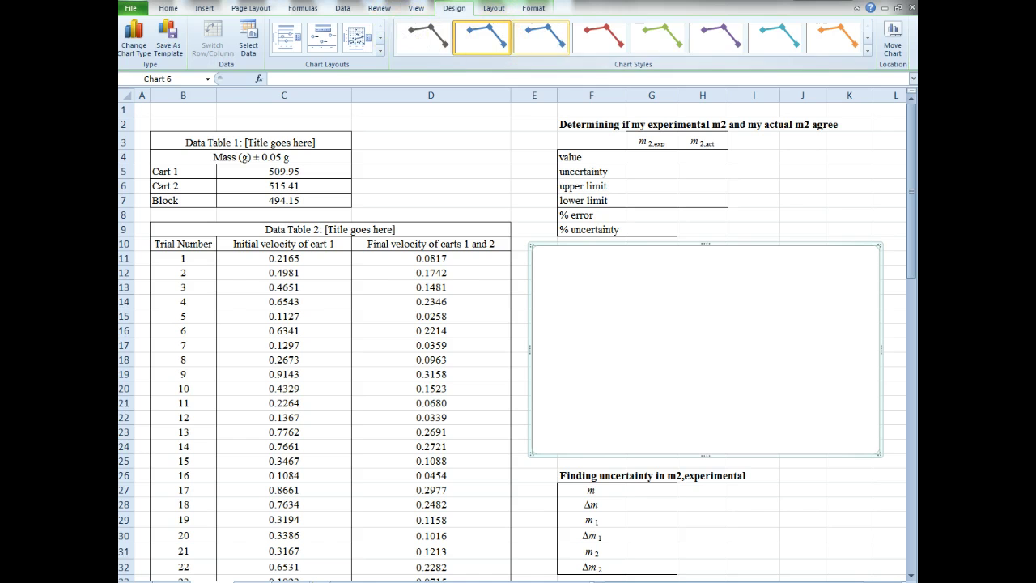
key(Delete)
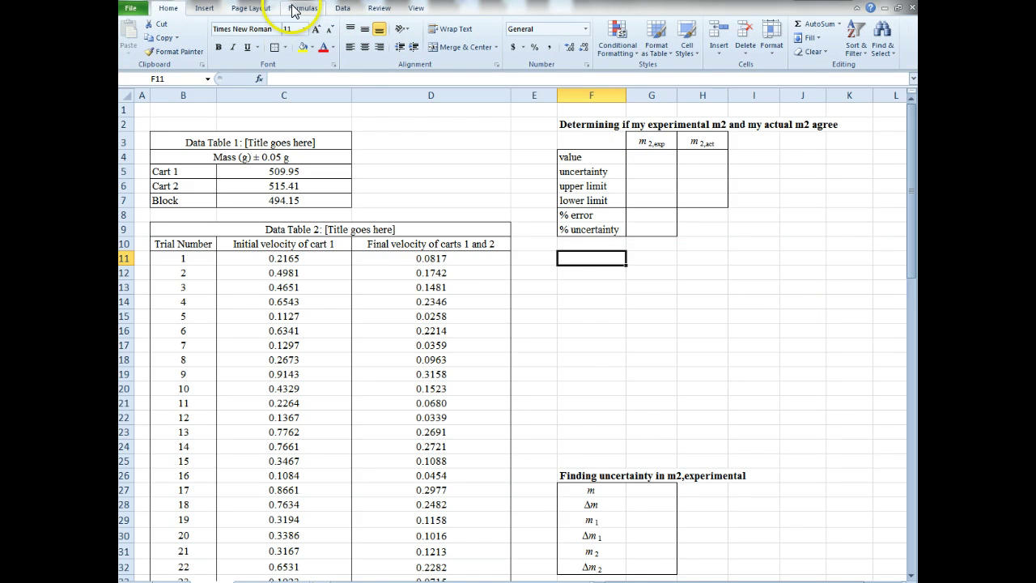
Step: Insert a fresh empty markers-only scatter chart in columns E–K and open Select Data
click(202, 9)
click(468, 34)
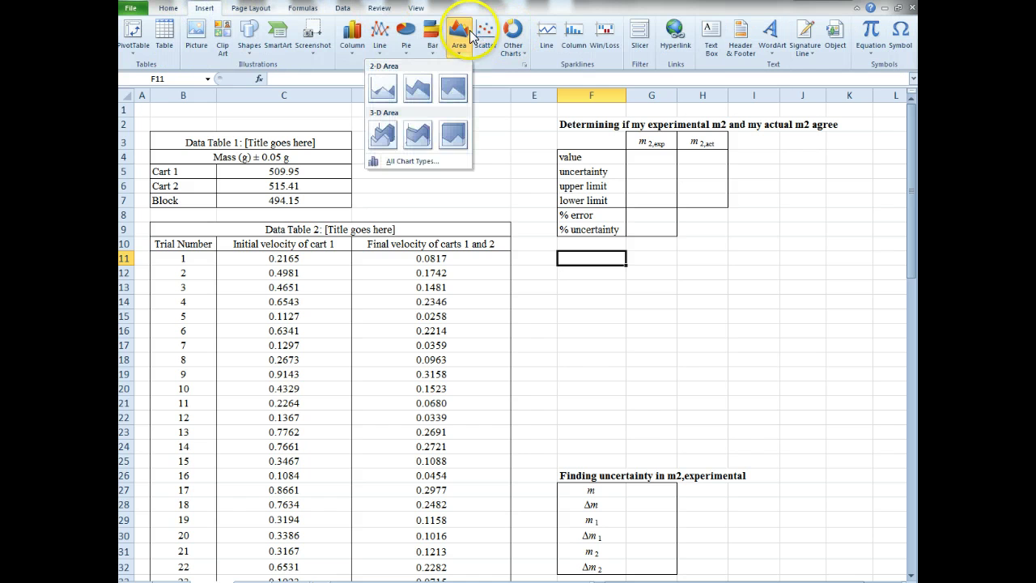
click(486, 42)
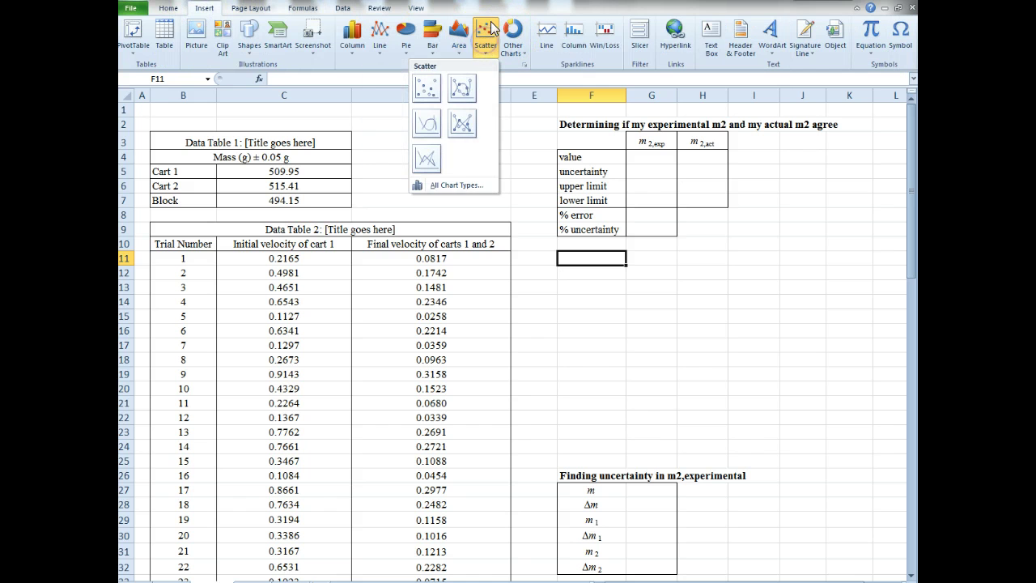
click(427, 87)
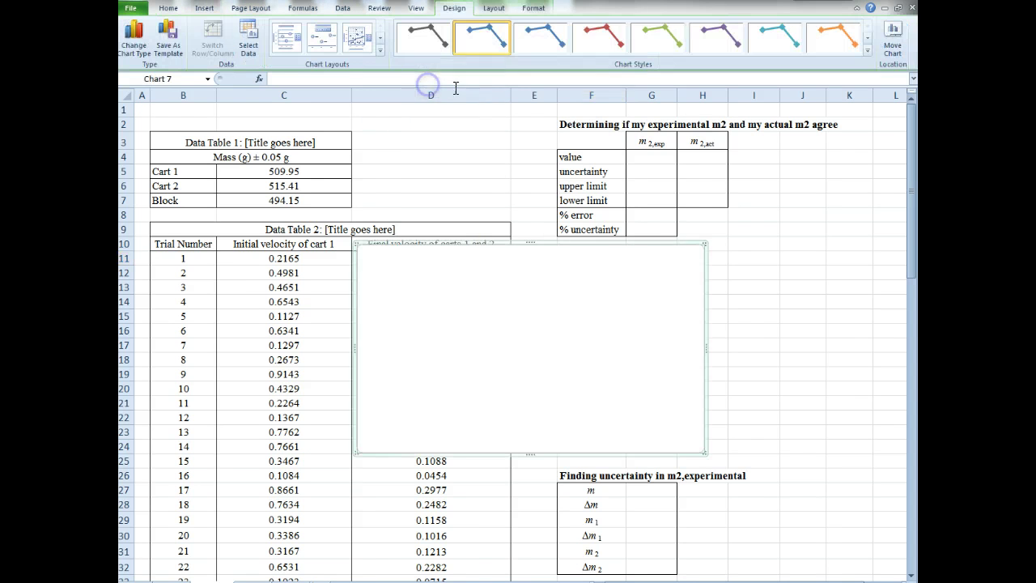
drag(485, 292, 661, 302)
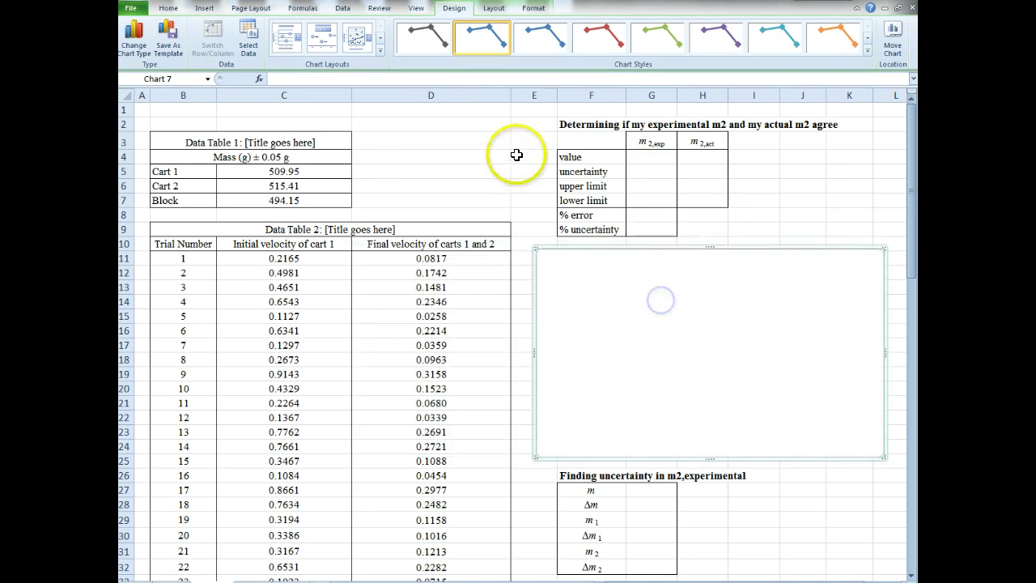
click(245, 40)
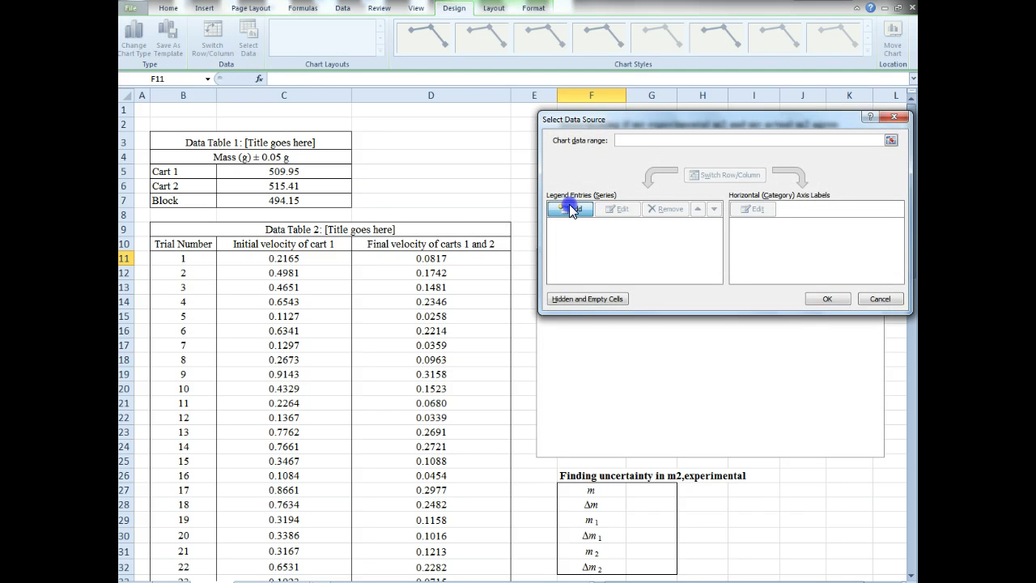
Step: Add a series with X values D11:D34 and Y values C11:C34, and confirm
click(572, 210)
click(660, 187)
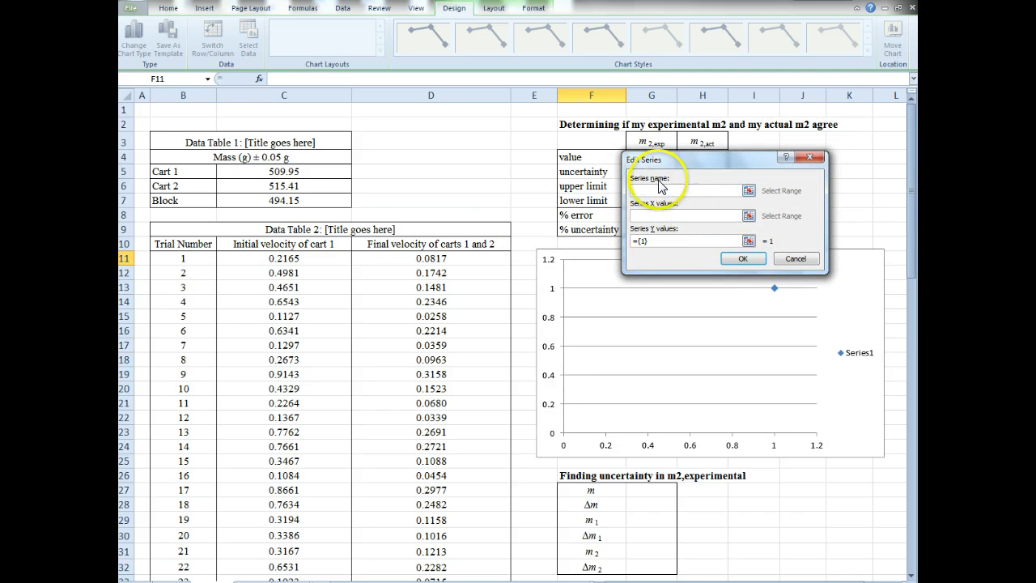
scroll(464, 267, down, 1)
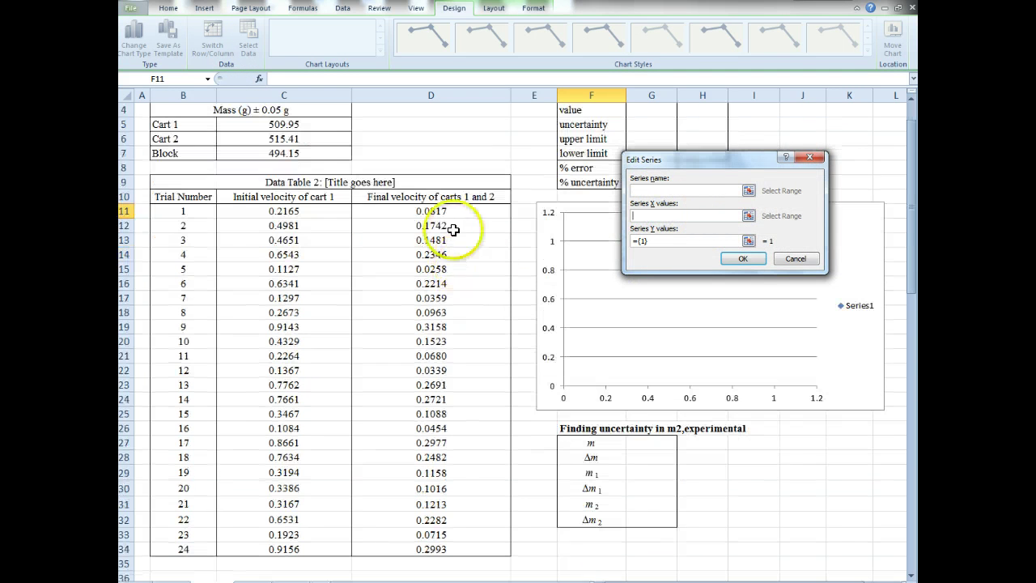
drag(427, 214, 428, 548)
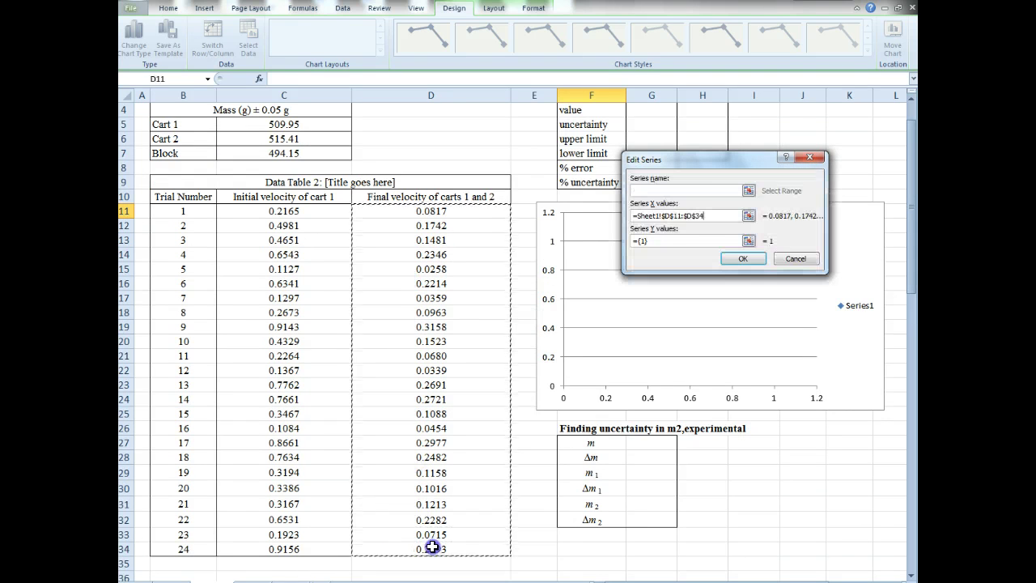
click(696, 219)
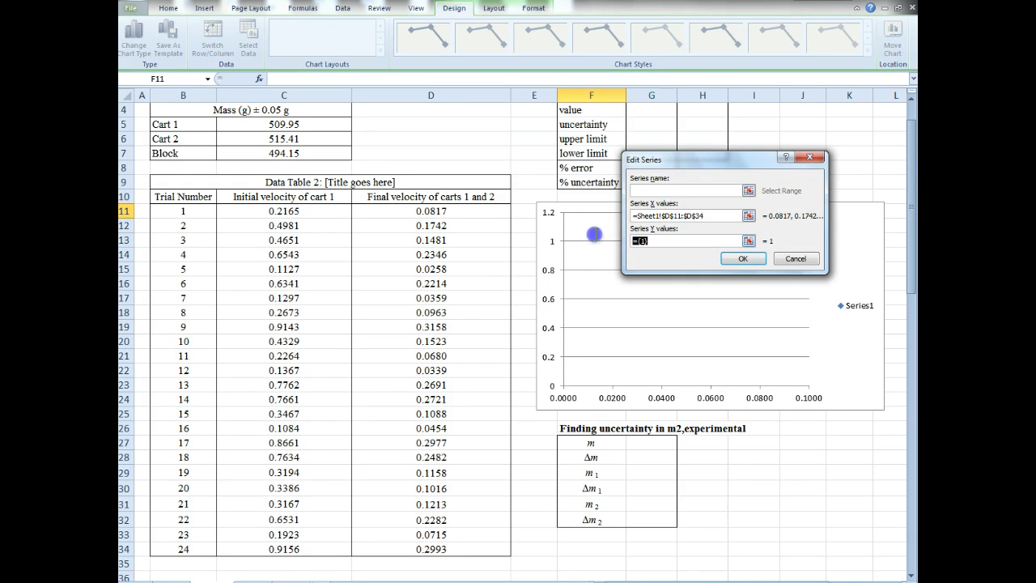
drag(272, 217, 268, 548)
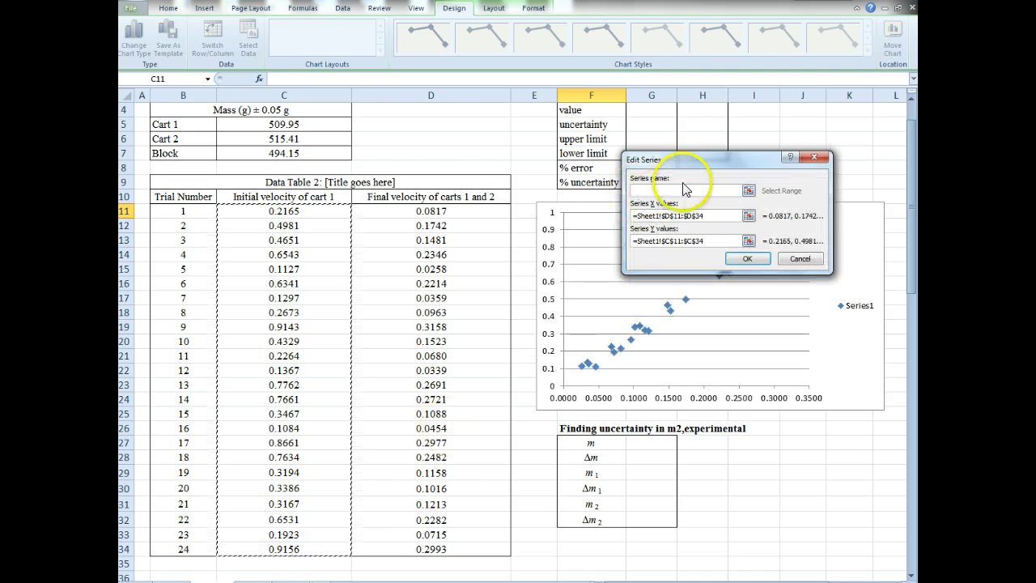
drag(669, 165, 392, 100)
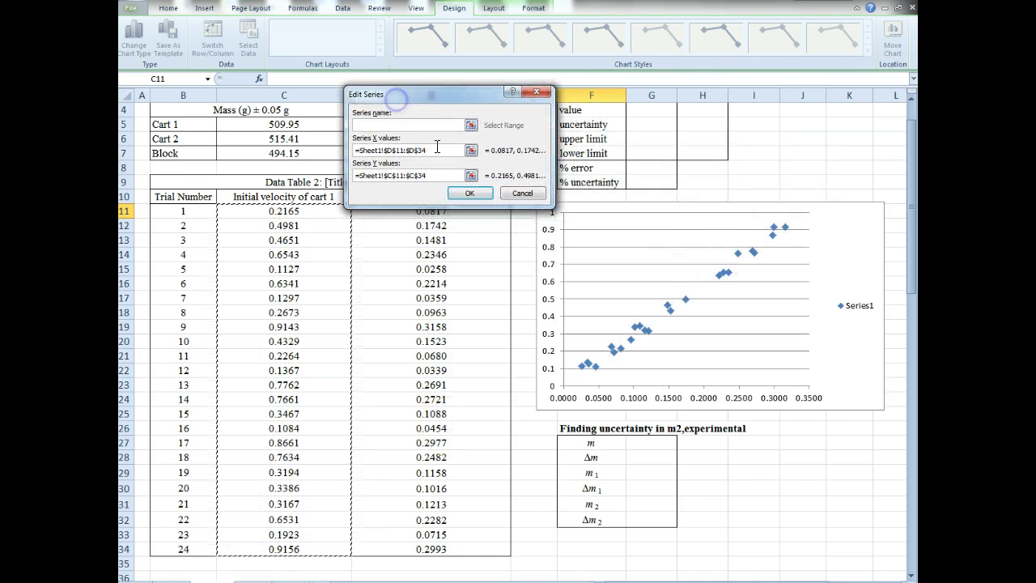
click(470, 193)
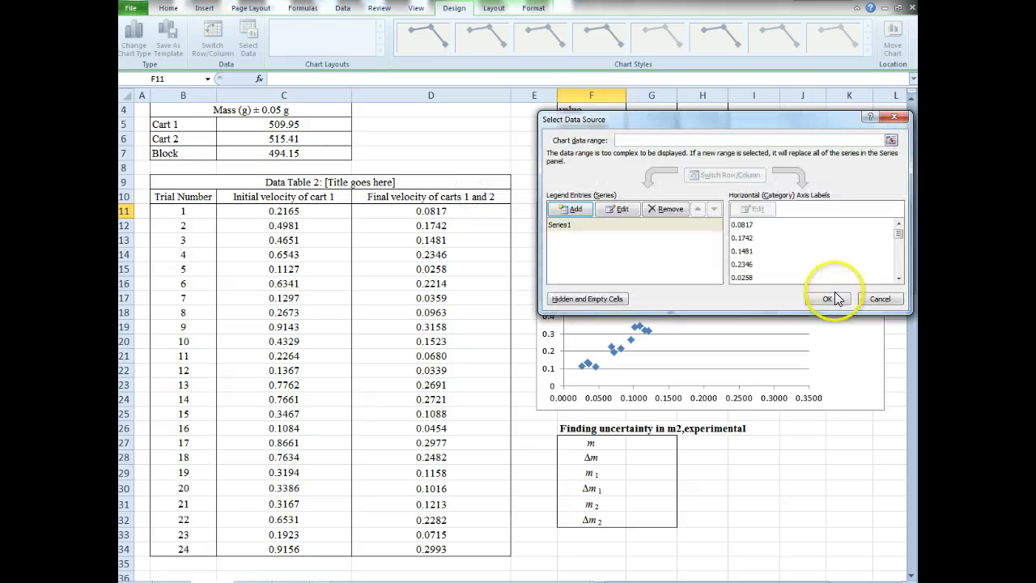
click(830, 298)
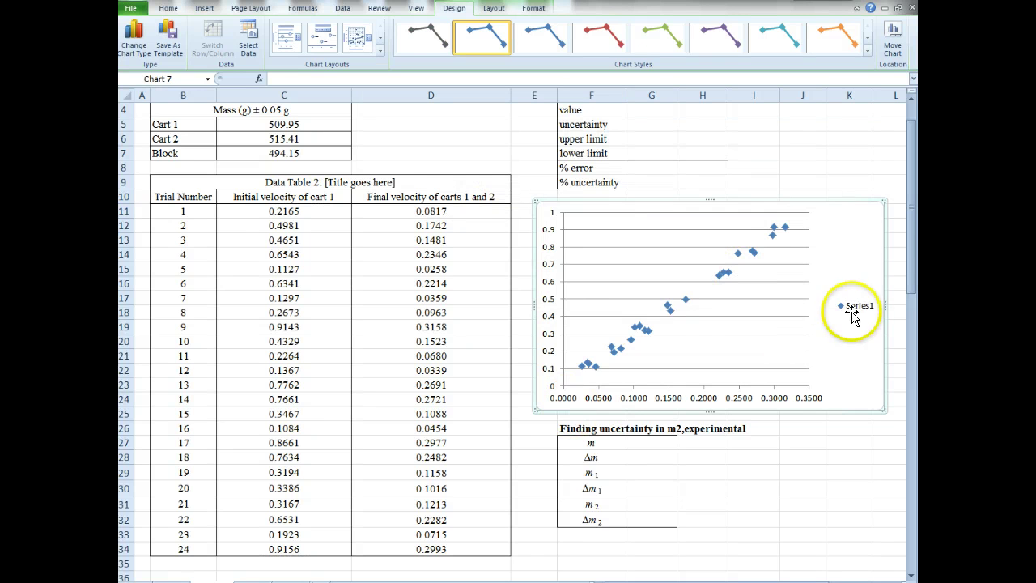
Step: Delete the Series1 legend from the scatter chart
key(Delete)
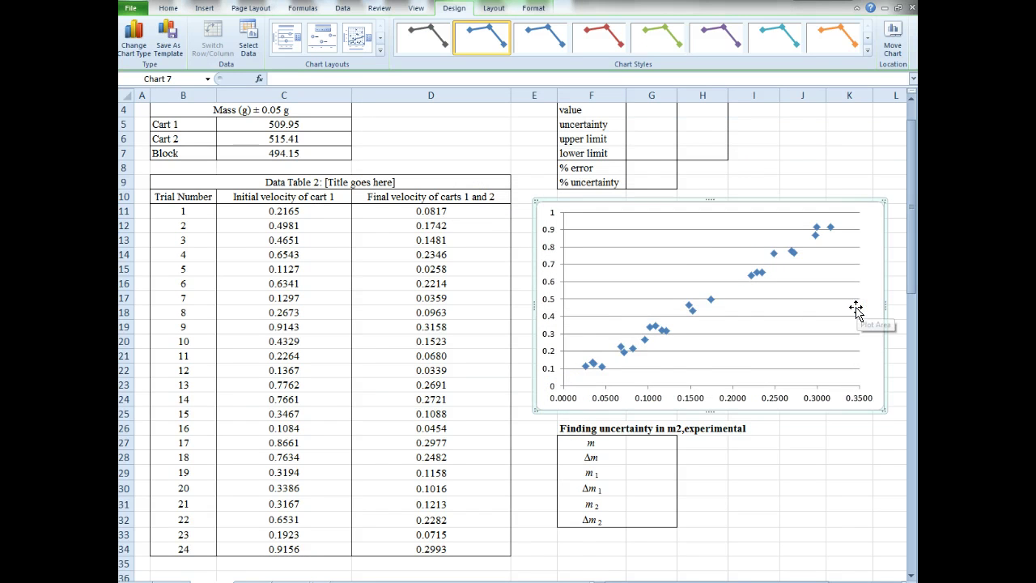
click(851, 222)
scroll(706, 290, up, 1)
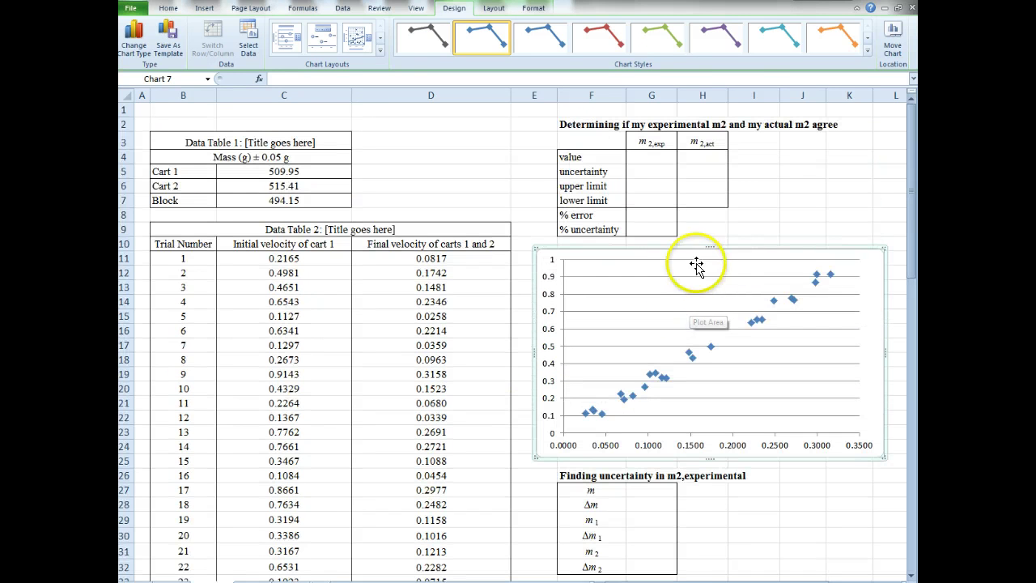
click(812, 219)
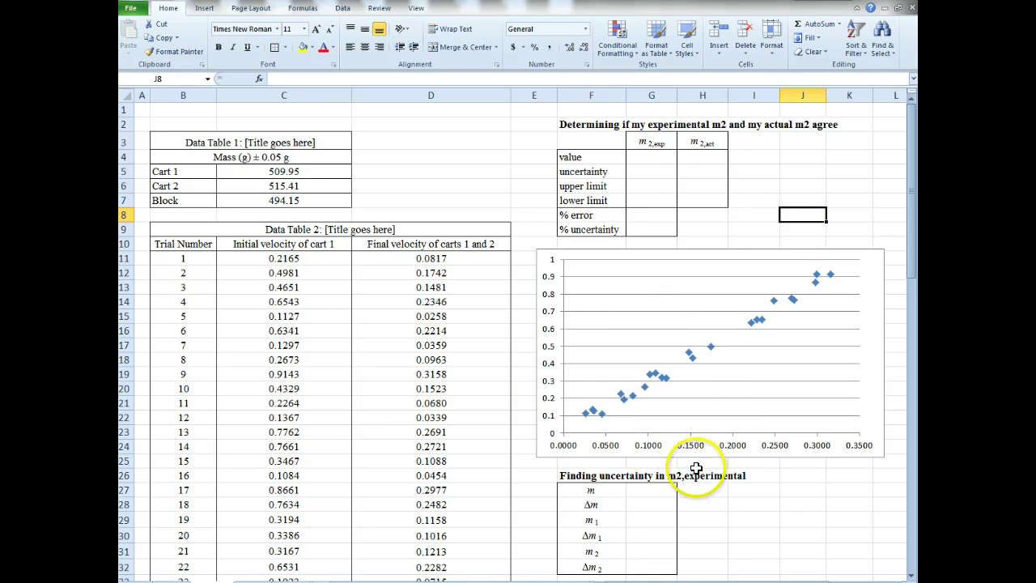
Step: Add a linear trendline showing y = 2.8663x + 0.0106 and R² = 0.9906
right_click(654, 376)
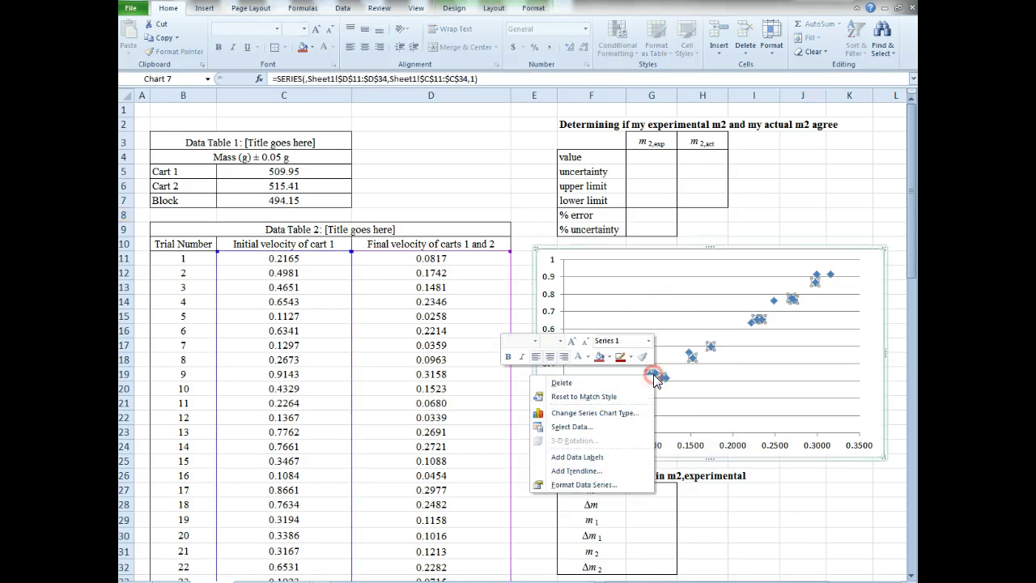
click(589, 471)
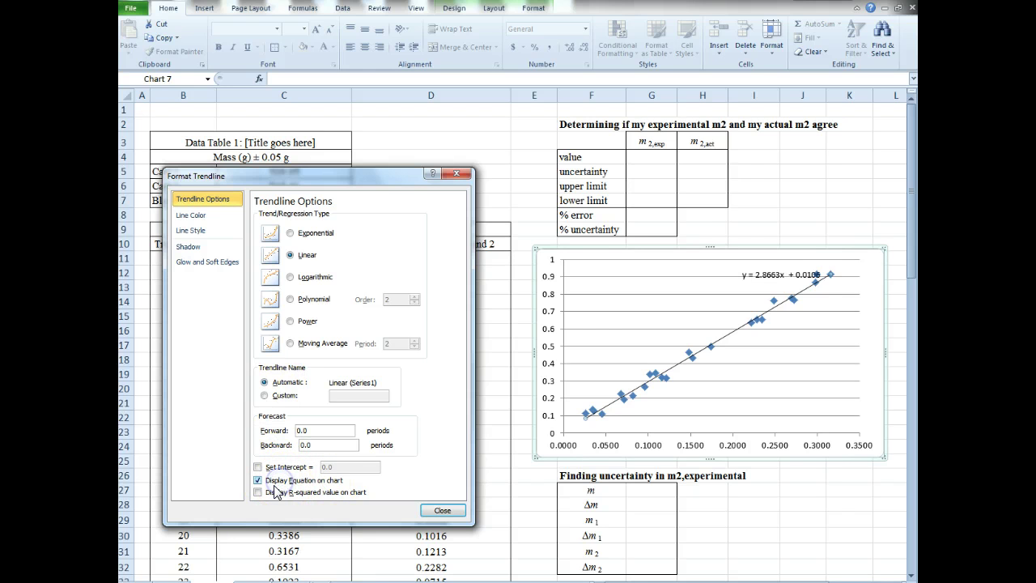
click(338, 491)
click(439, 509)
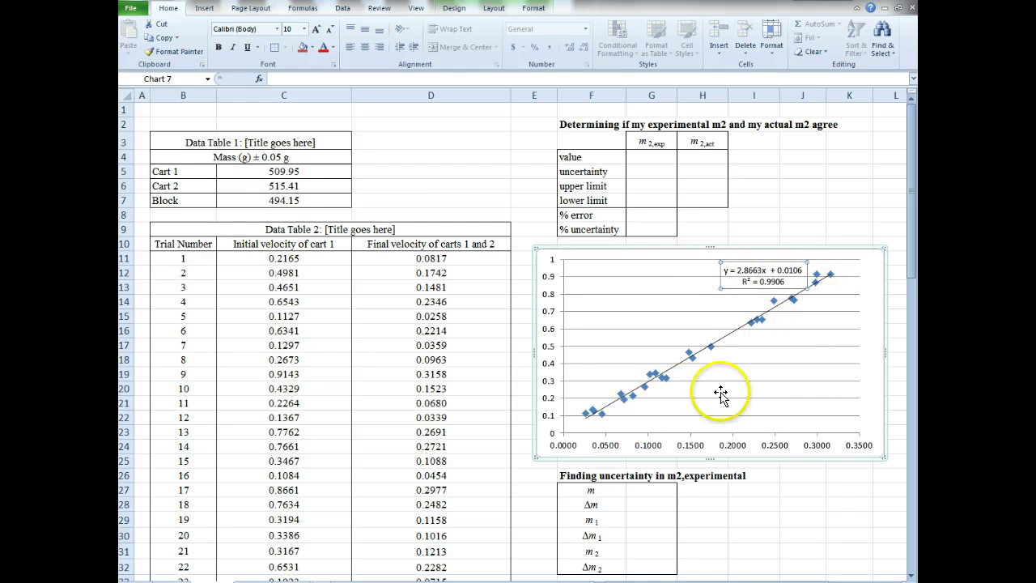
click(789, 534)
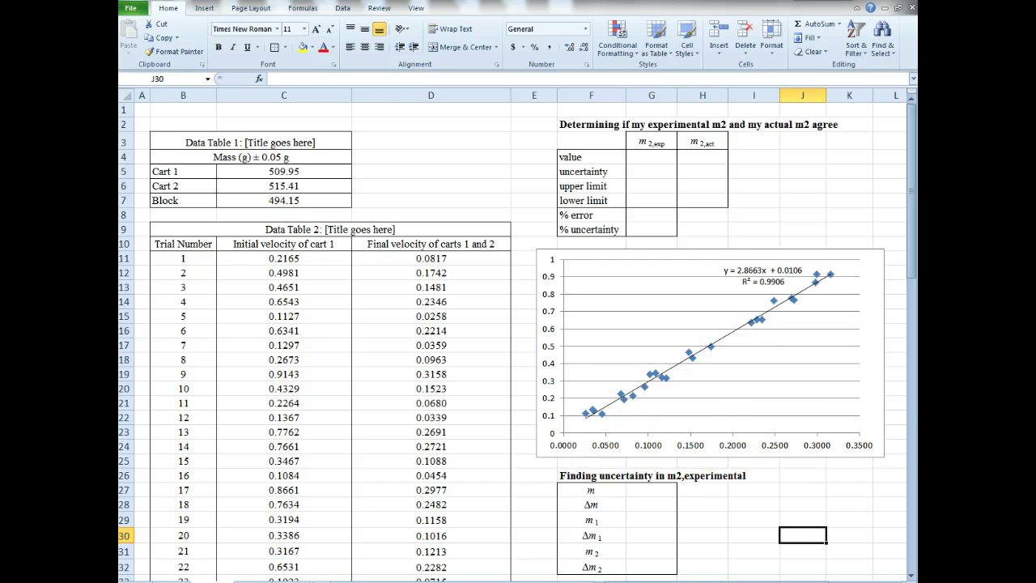
click(776, 501)
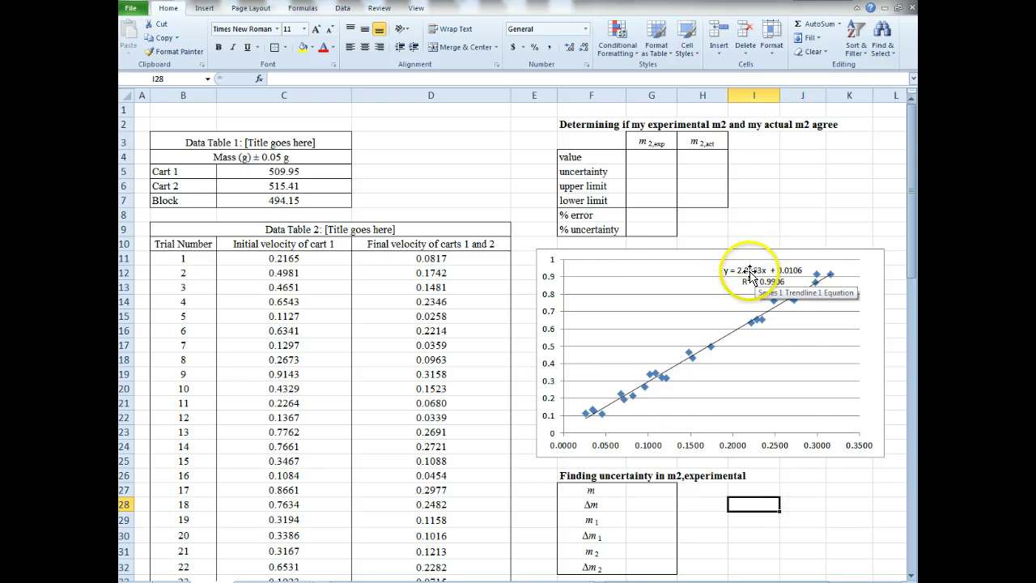
click(629, 490)
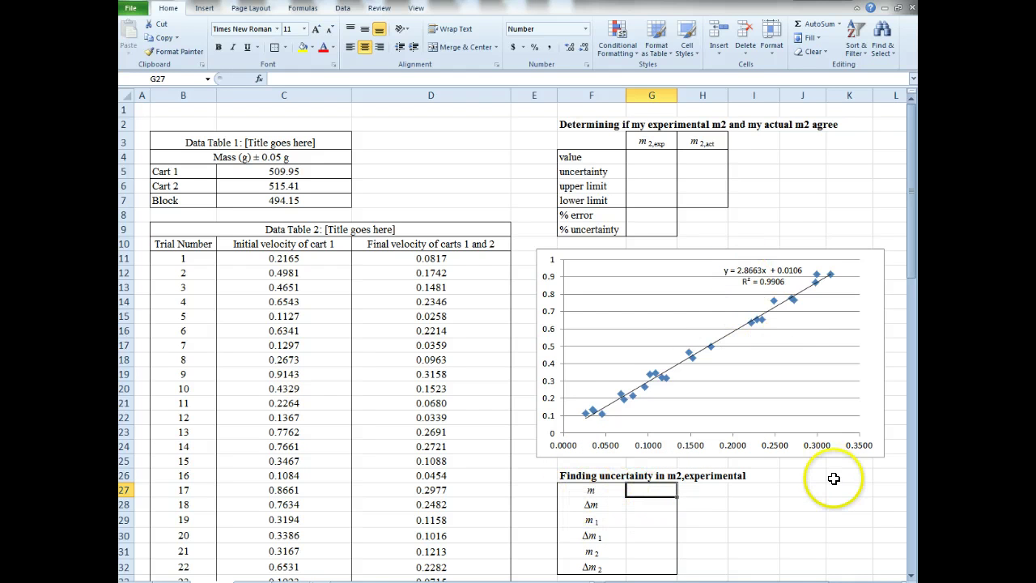
Step: Enter the m value 2.8663 in G27, formatted to four decimal places
text(2.)
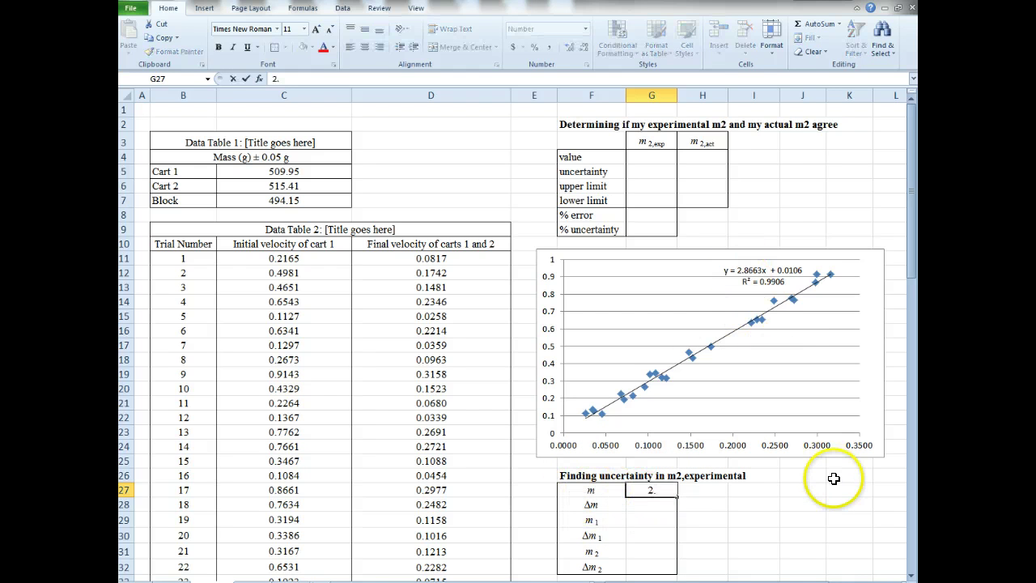
text(866)
key(Return)
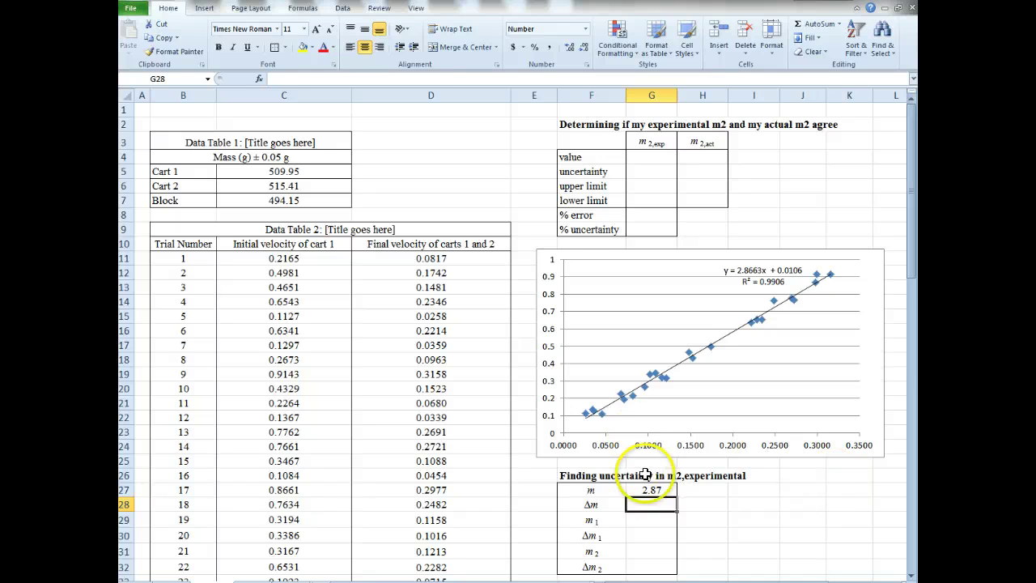
drag(652, 490, 650, 568)
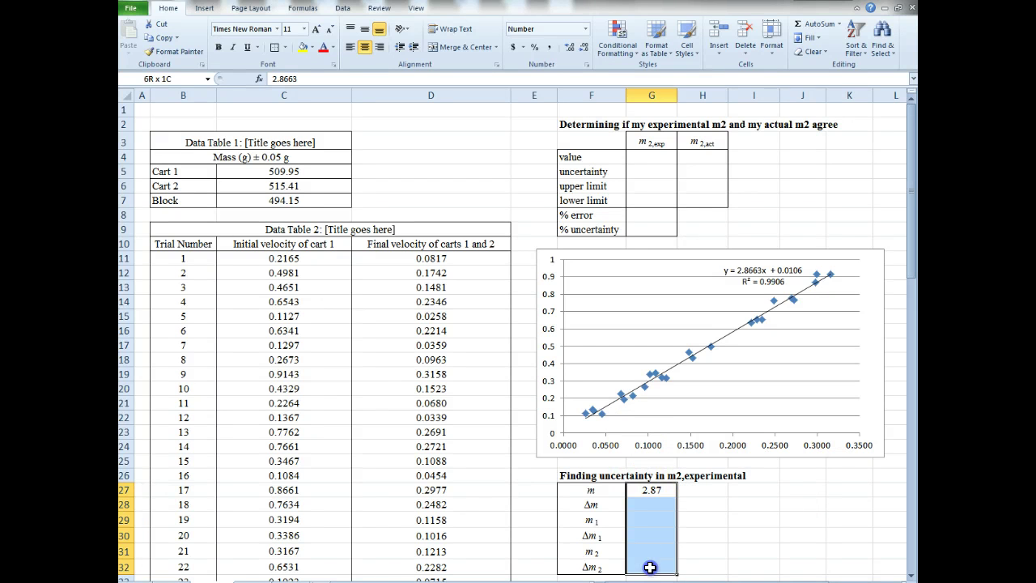
click(581, 48)
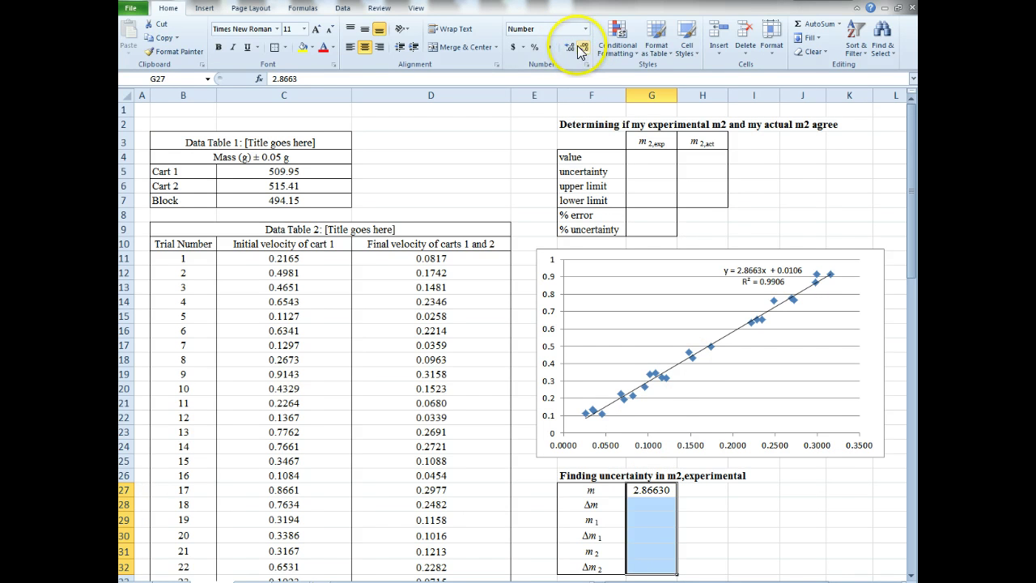
click(732, 543)
click(660, 505)
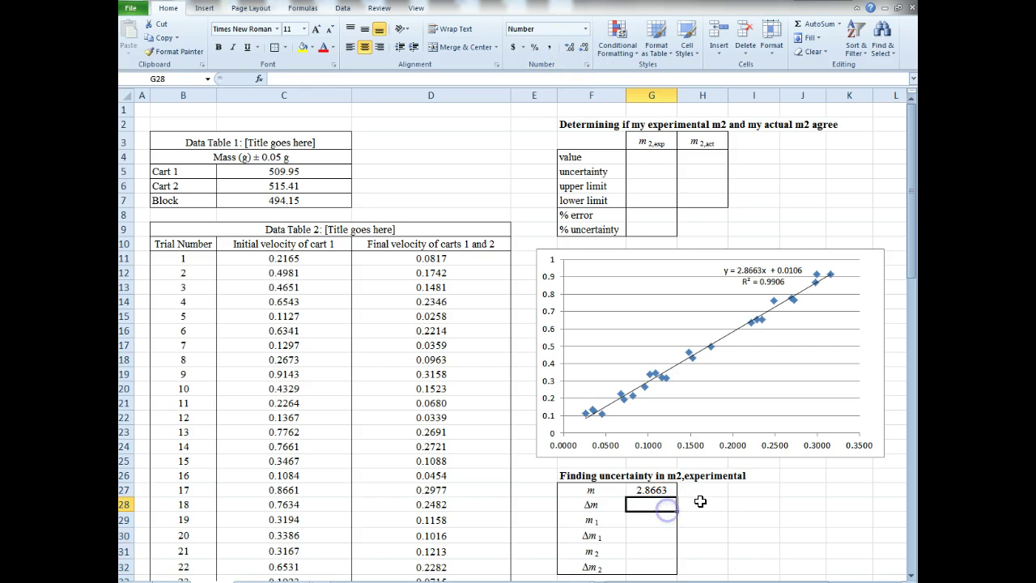
drag(597, 505, 634, 506)
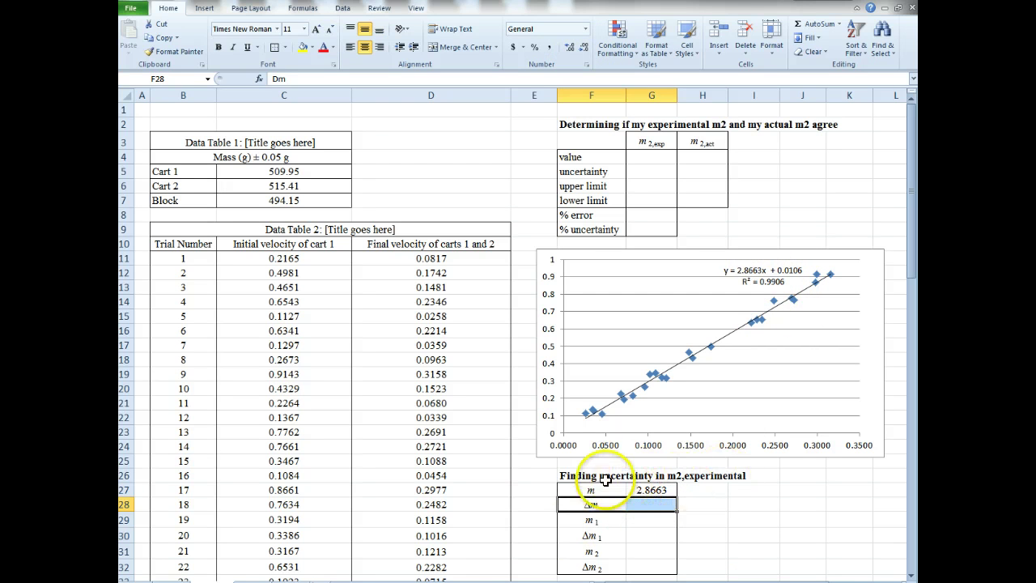
Step: Add the word 'absolute' to the uncertainty table heading in F26
double_click(613, 478)
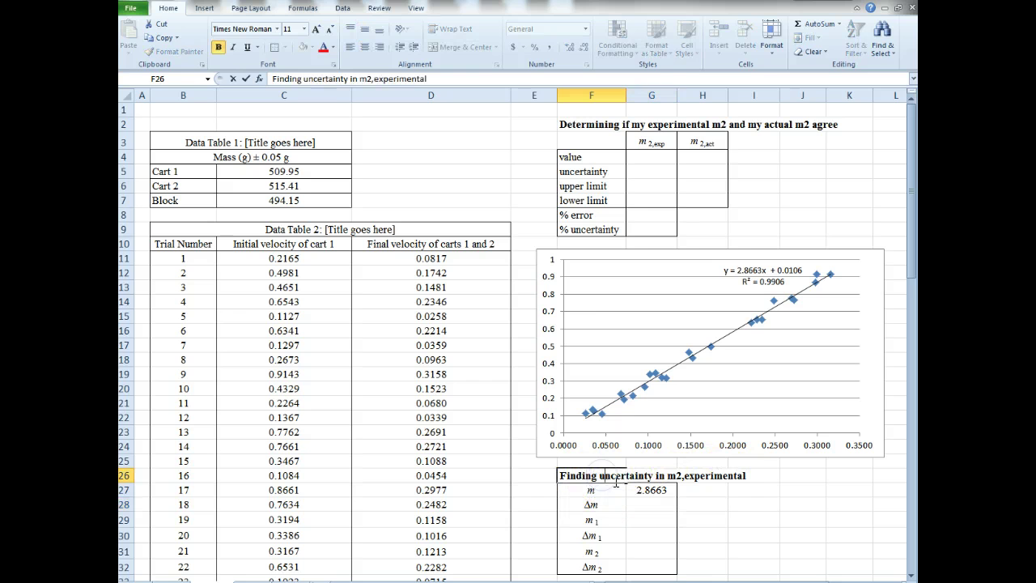
click(604, 476)
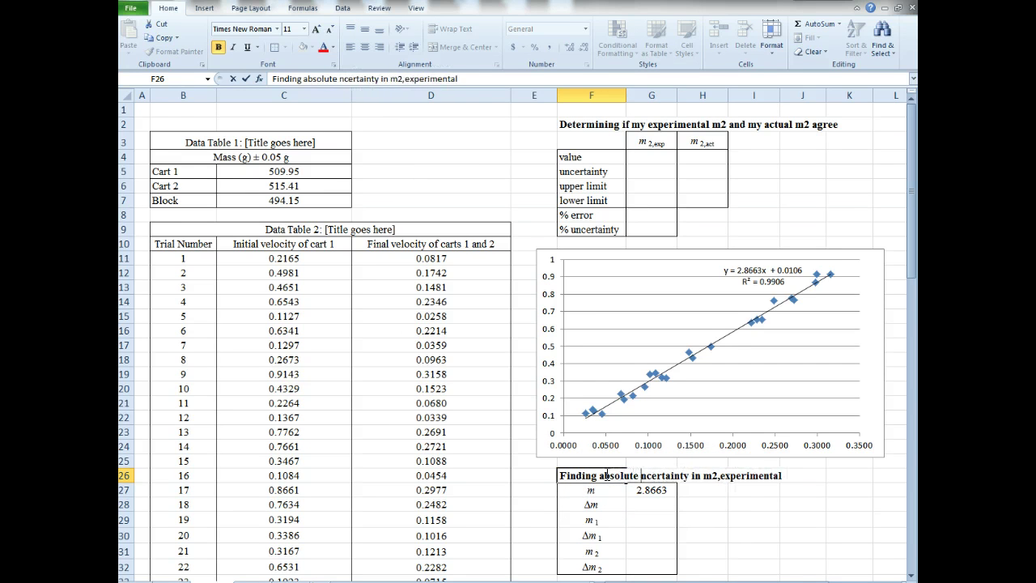
key(Return)
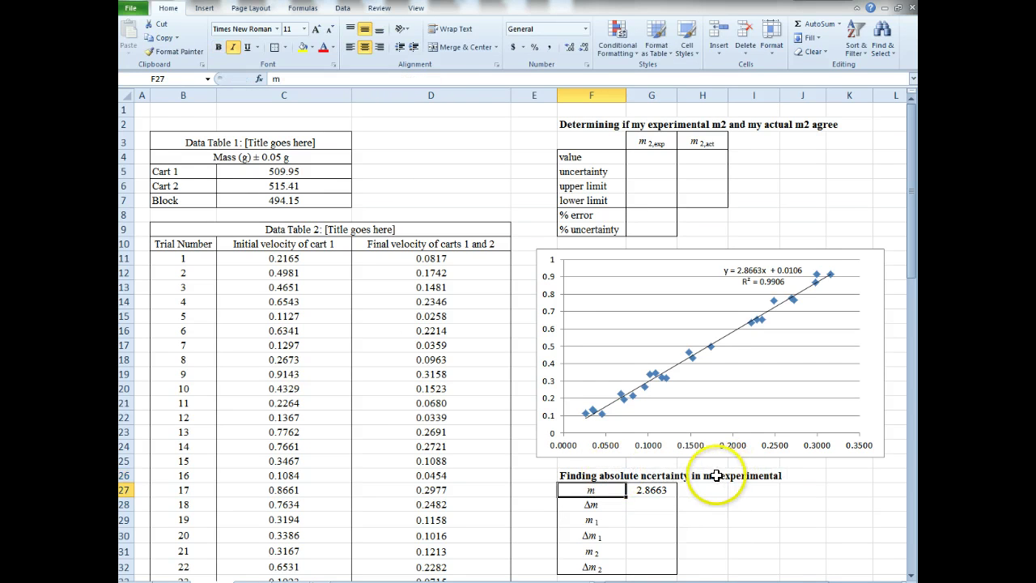
click(643, 503)
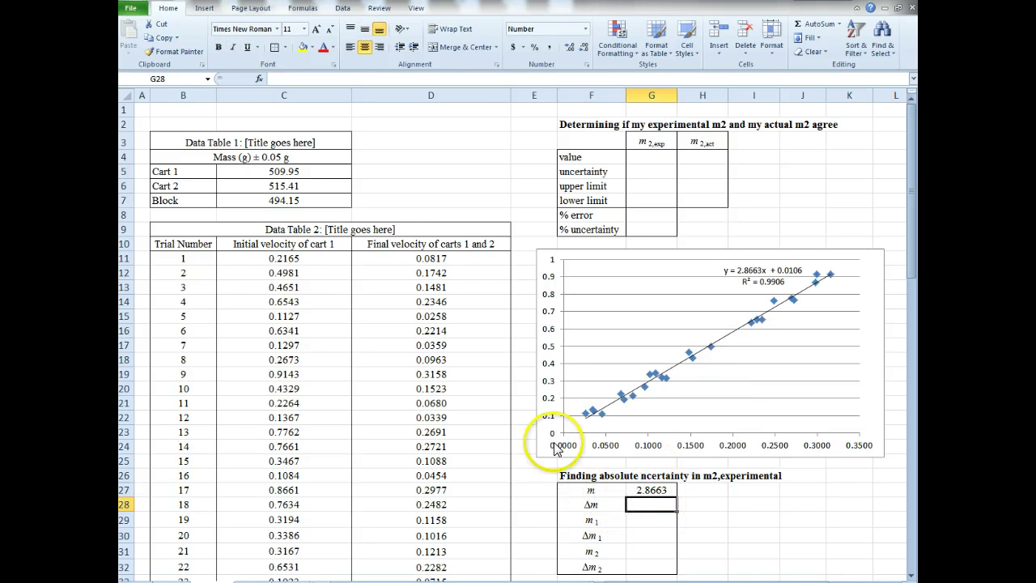
Step: Open the Regression tool from Data Analysis
click(342, 8)
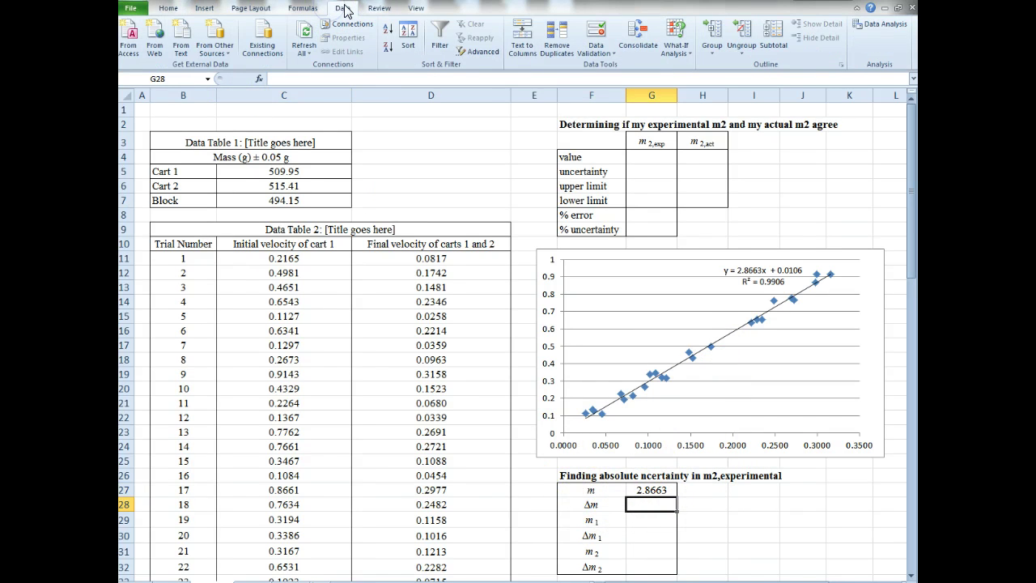
click(879, 46)
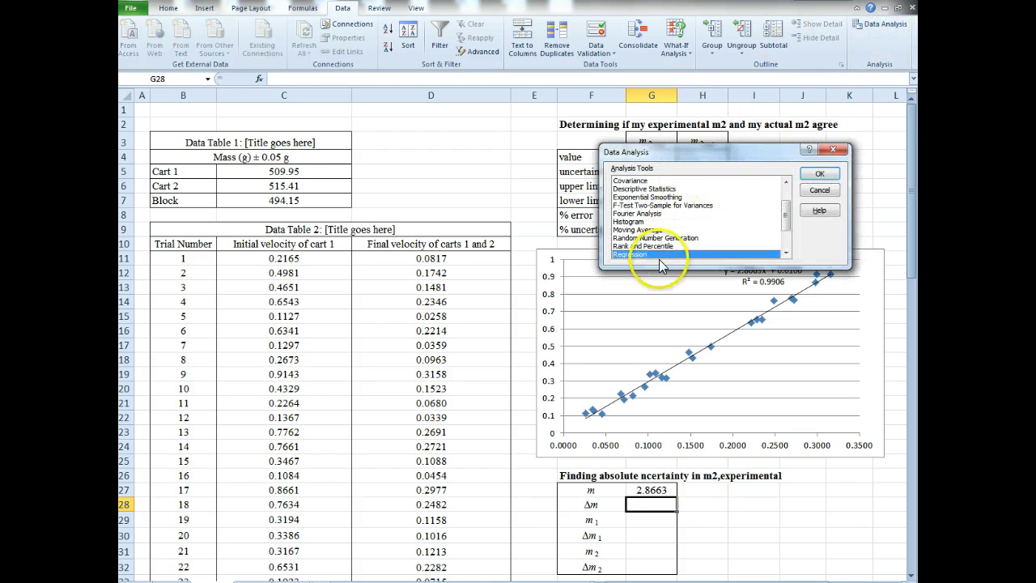
scroll(663, 235, up, 3)
scroll(680, 206, down, 1)
scroll(679, 206, down, 2)
click(635, 238)
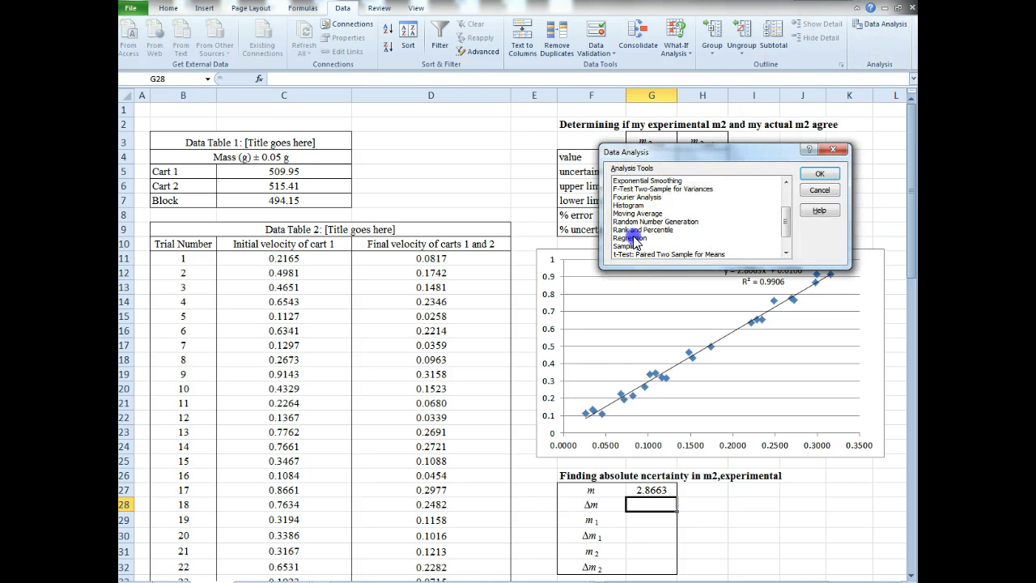
click(816, 175)
drag(676, 99, 624, 303)
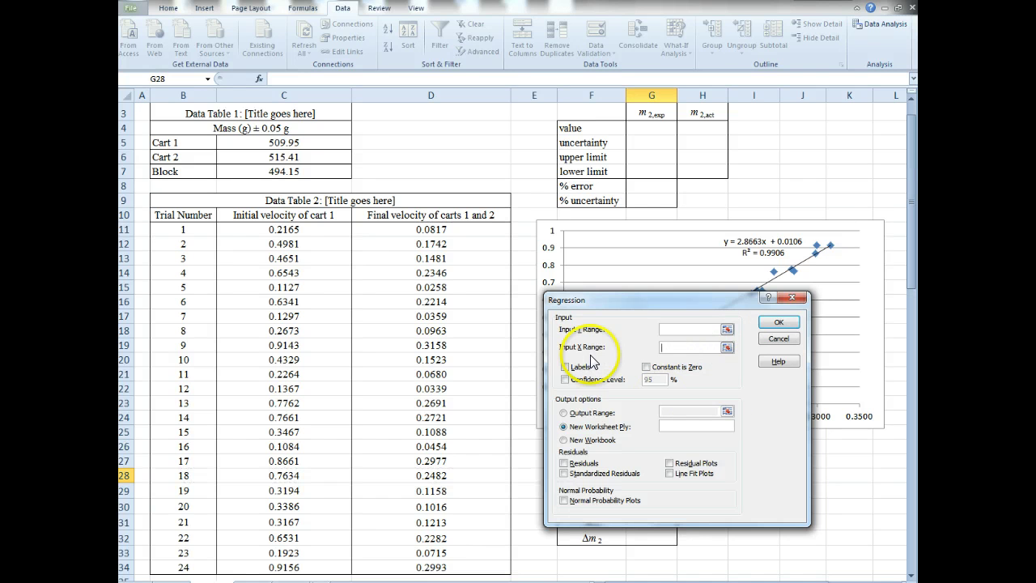
Step: Set the regression Y range to C11:C34 and X range to D11:D34
click(684, 328)
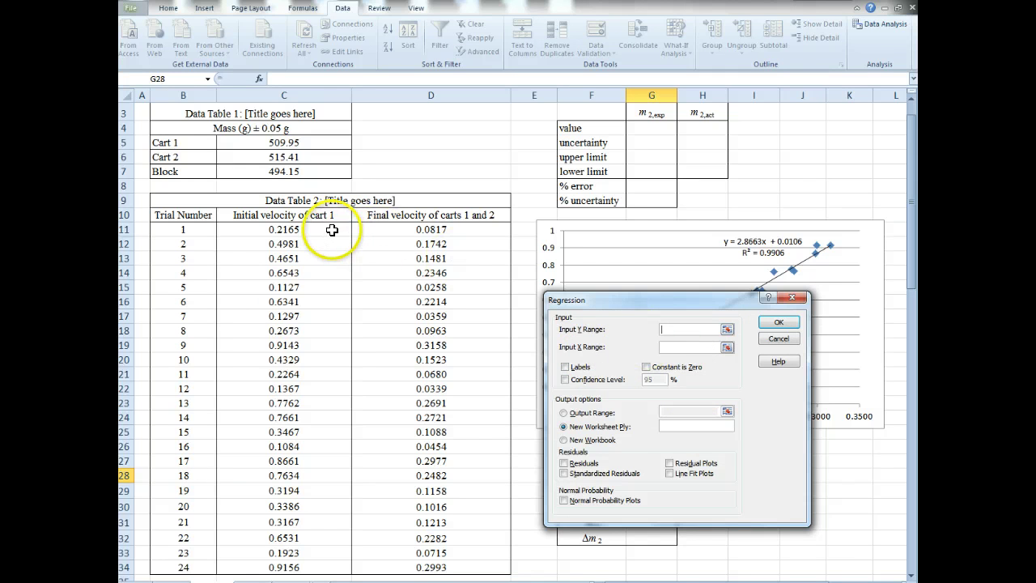
drag(332, 230, 315, 536)
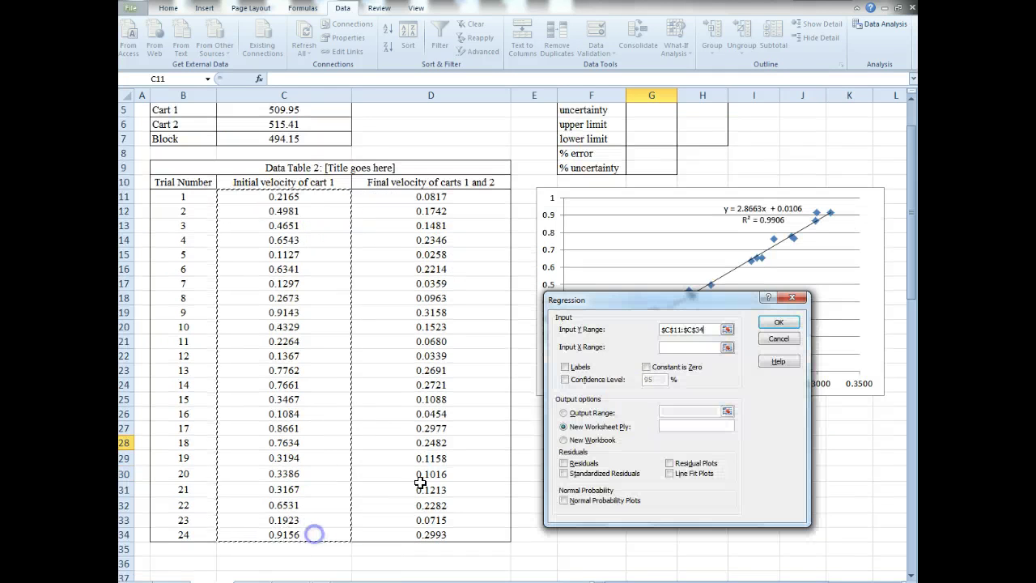
click(686, 348)
drag(423, 194, 411, 467)
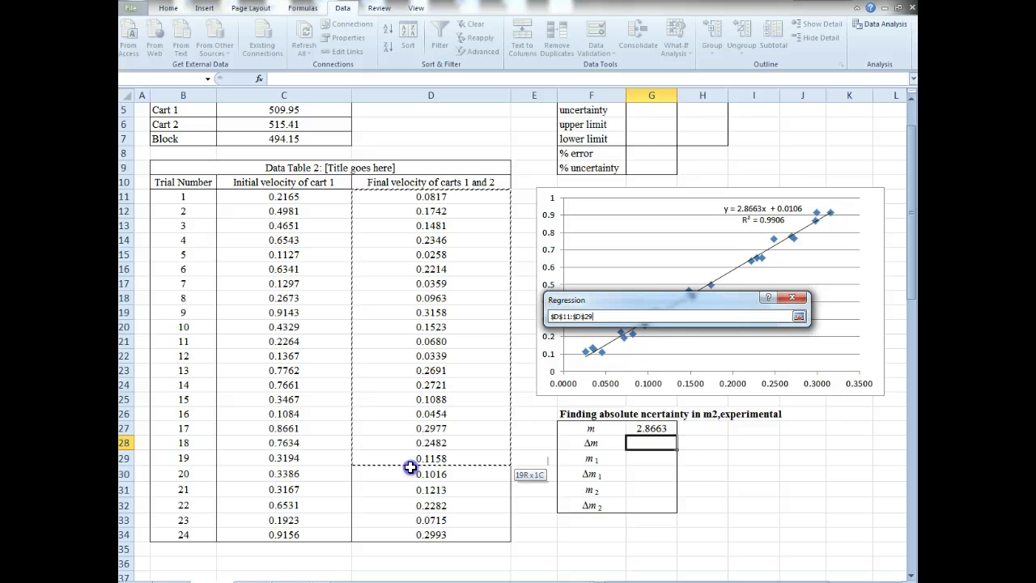
drag(412, 528, 412, 530)
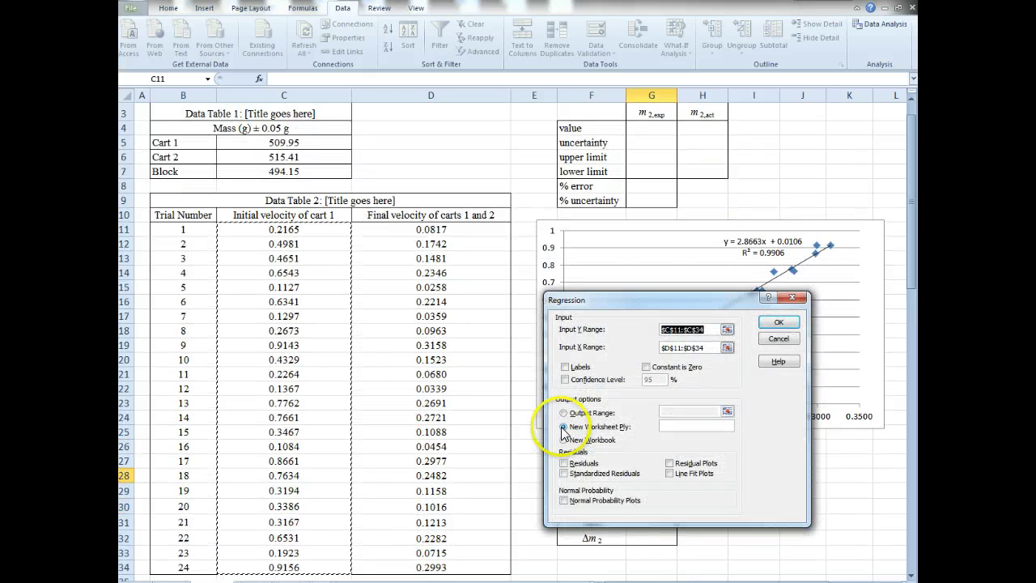
Step: Run the regression, then copy its coefficients and standard errors block to I28
click(779, 322)
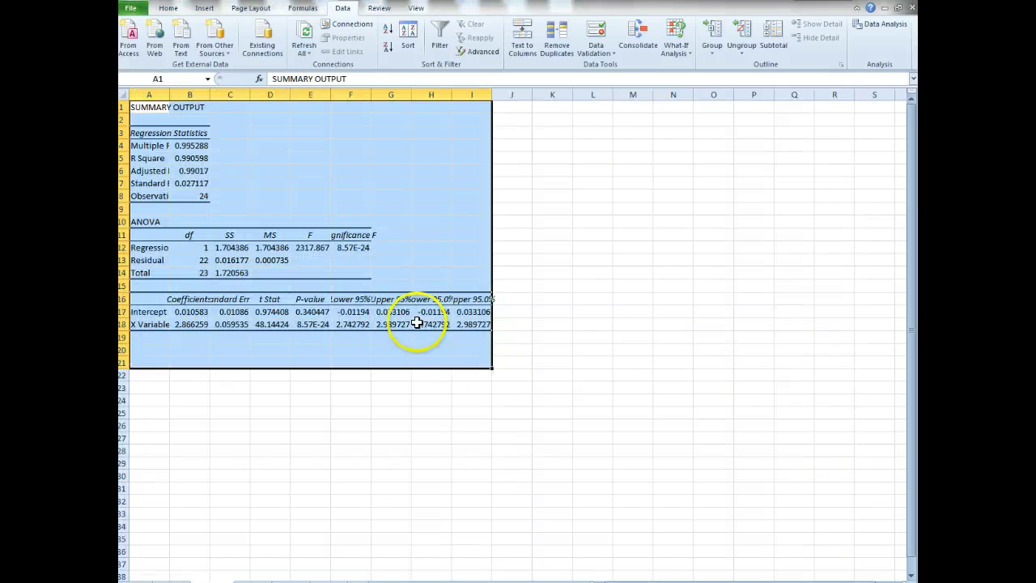
click(462, 425)
drag(137, 300, 212, 325)
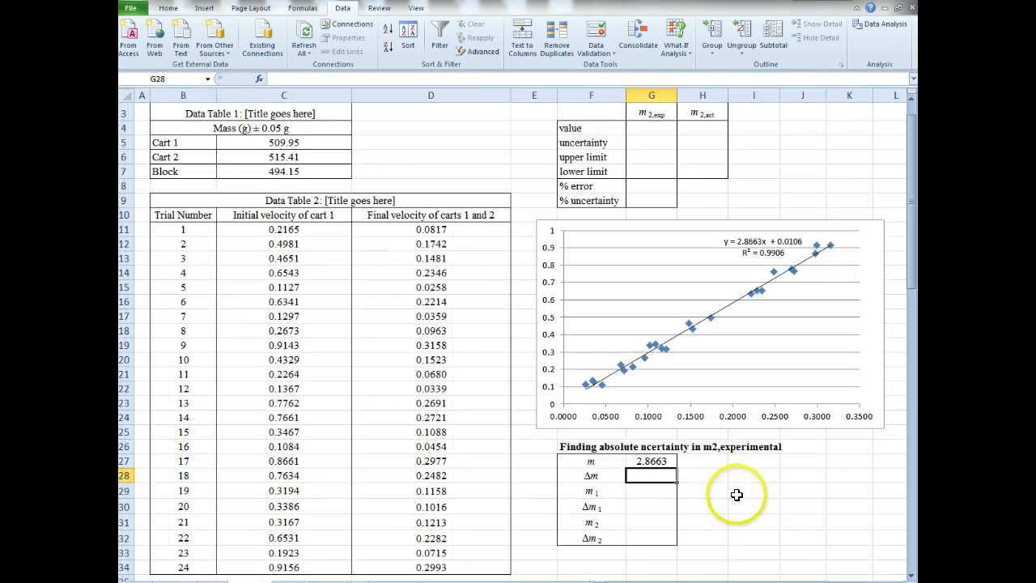
click(759, 475)
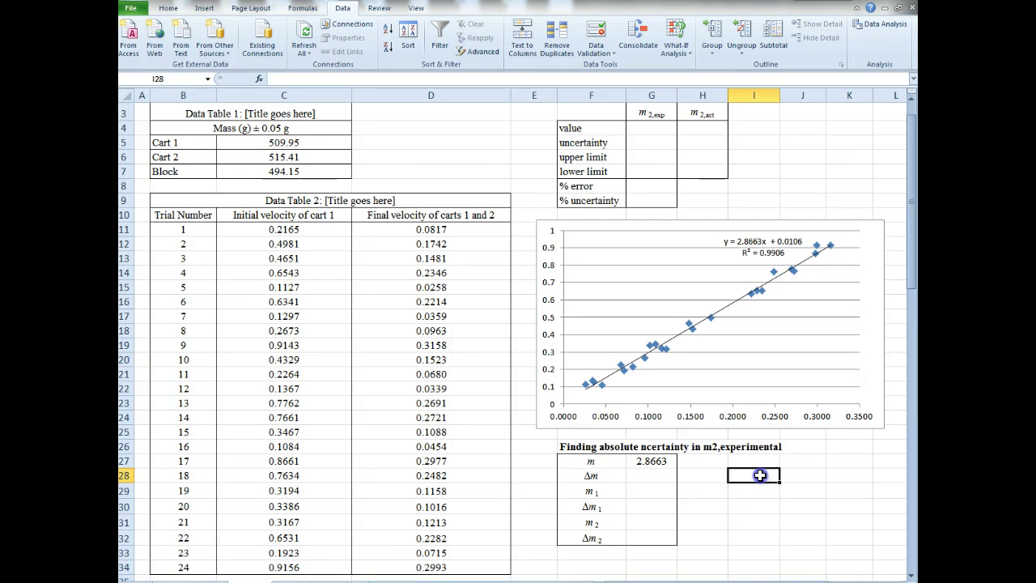
text(Coefficients	Standard Error Intercept	0.01058	0.01086 X Variable 1	2.86626	0.05953)
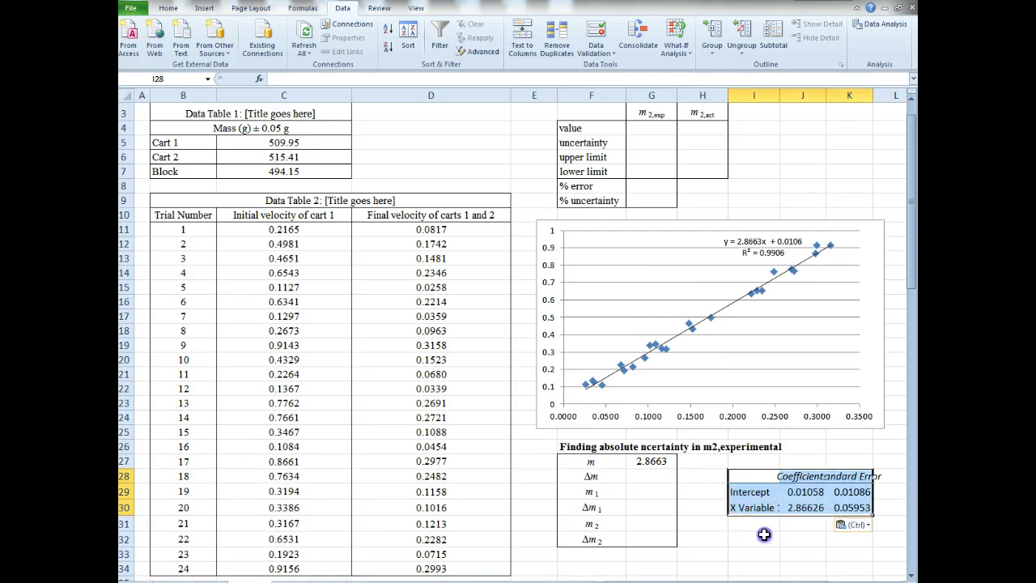
click(764, 537)
Step: Widen columns I, J and K and narrow column E so values show fully
drag(779, 94, 786, 94)
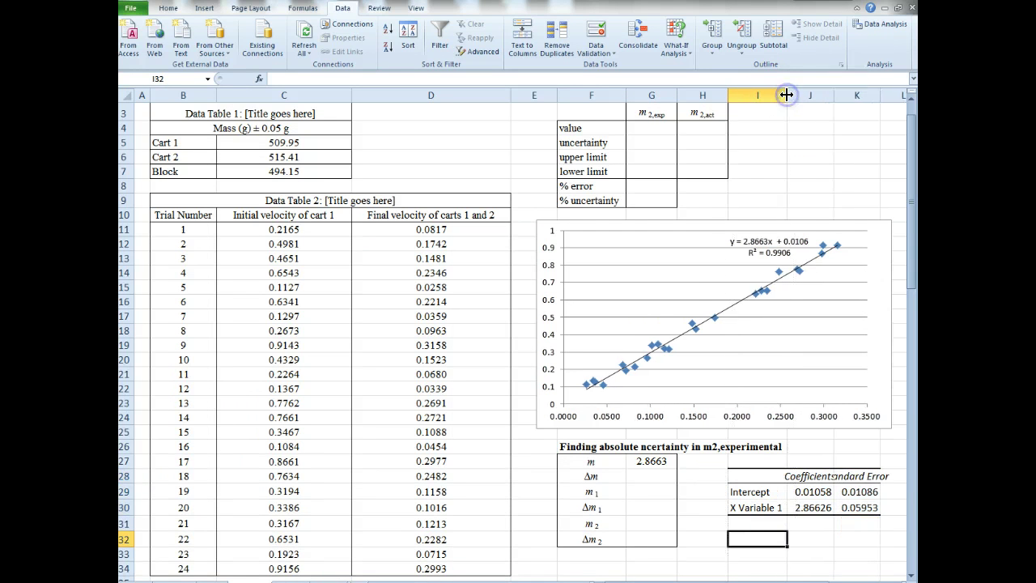
mouse_move(879, 94)
mouse_down()
mouse_move(835, 94)
mouse_move(894, 95)
mouse_up()
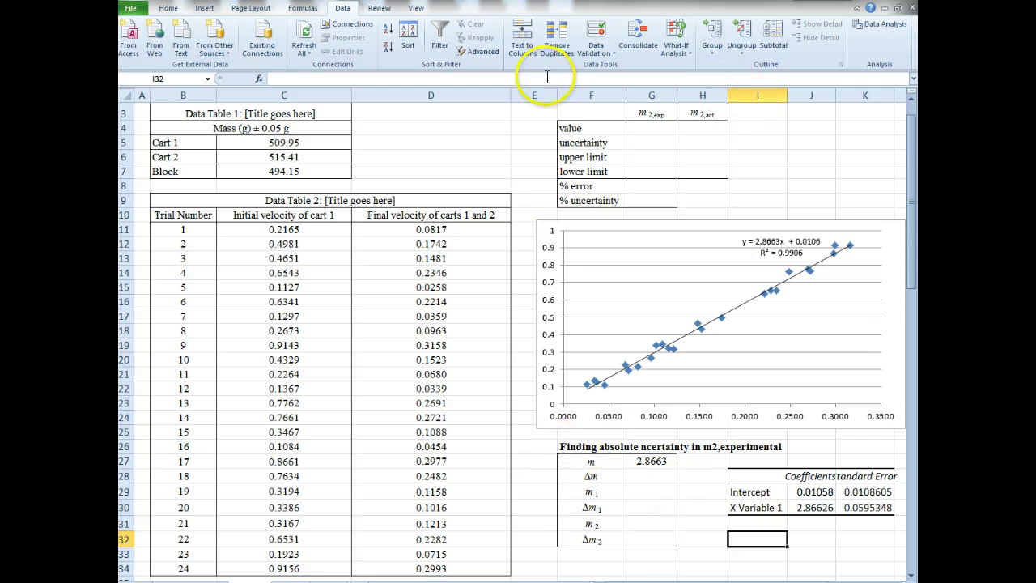
drag(556, 95, 534, 93)
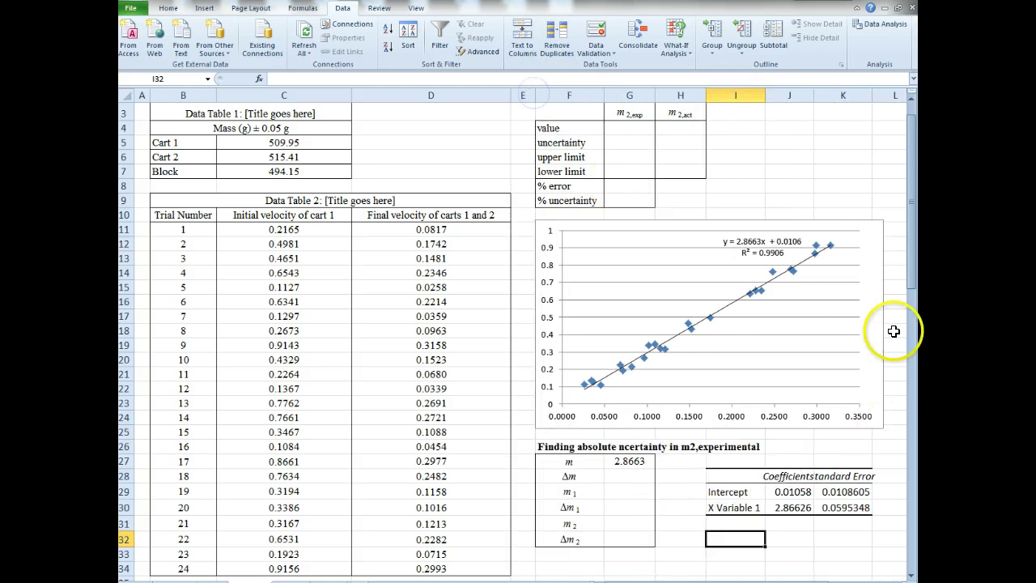
drag(872, 94, 888, 95)
drag(813, 94, 815, 106)
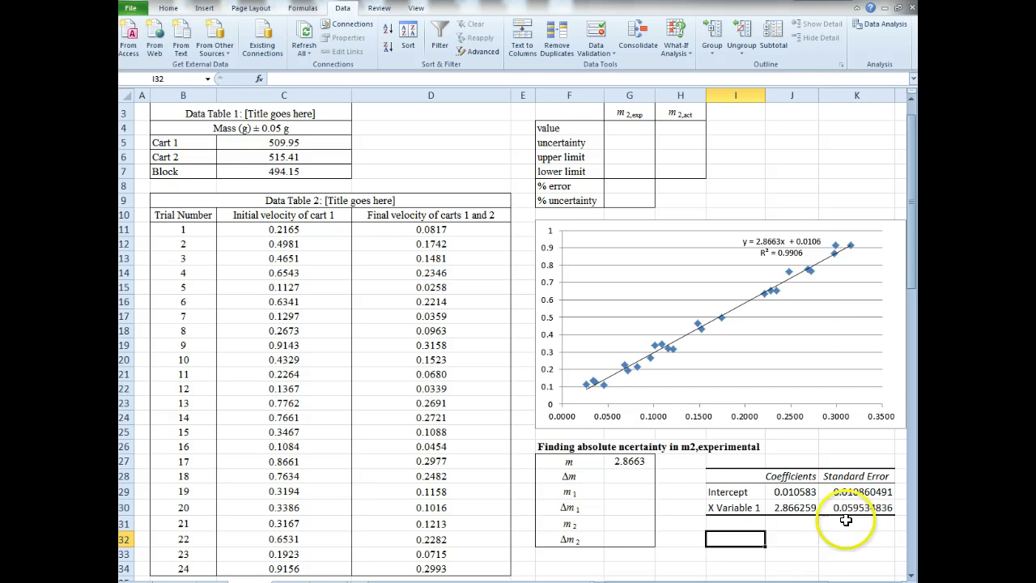
Step: Put a thick box border around the pasted coefficient table I28:K30
drag(718, 471, 845, 511)
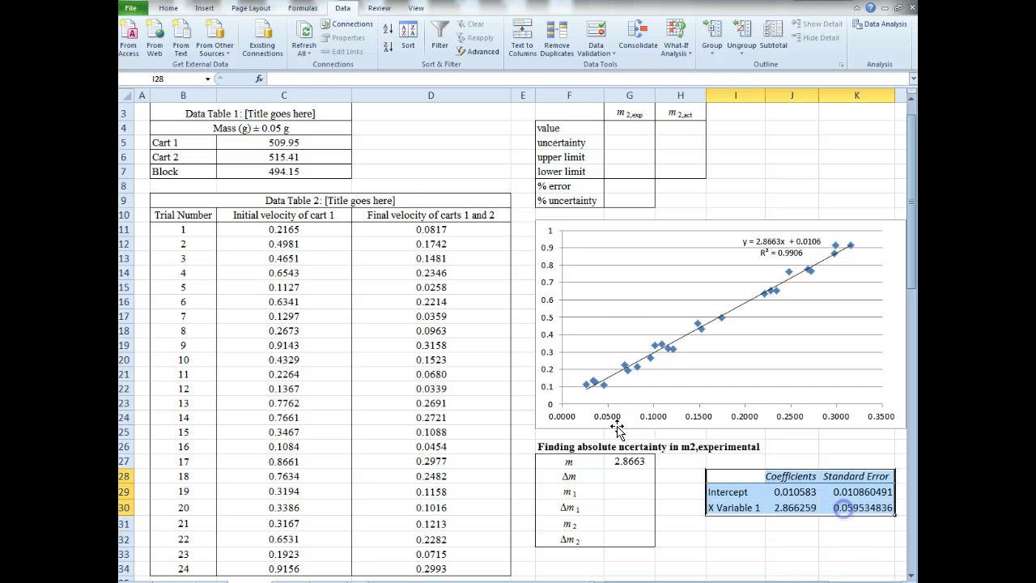
click(171, 9)
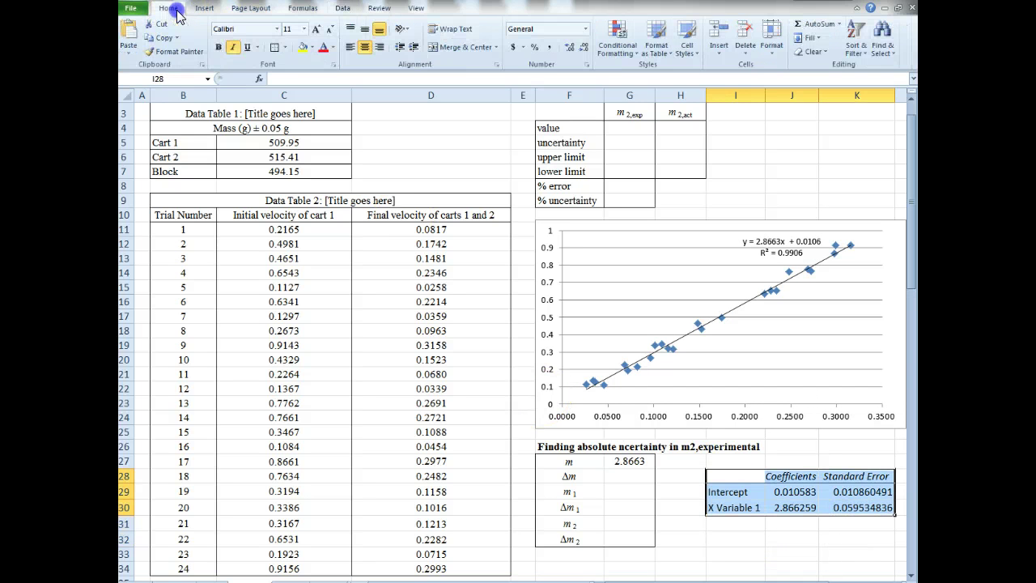
click(282, 47)
click(217, 175)
click(767, 537)
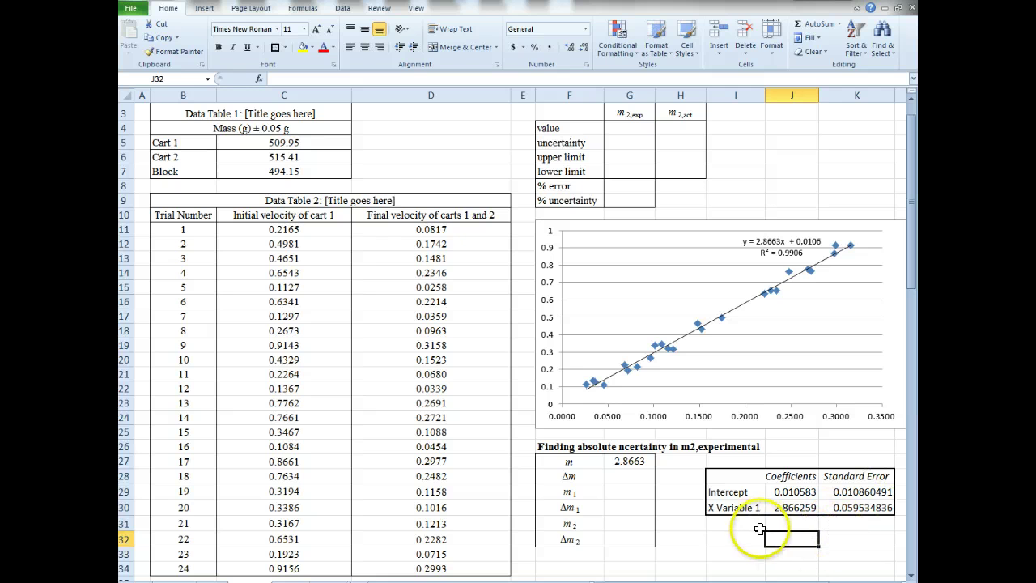
Step: Relabel the regression rows as Slope and Y-intercept
click(855, 540)
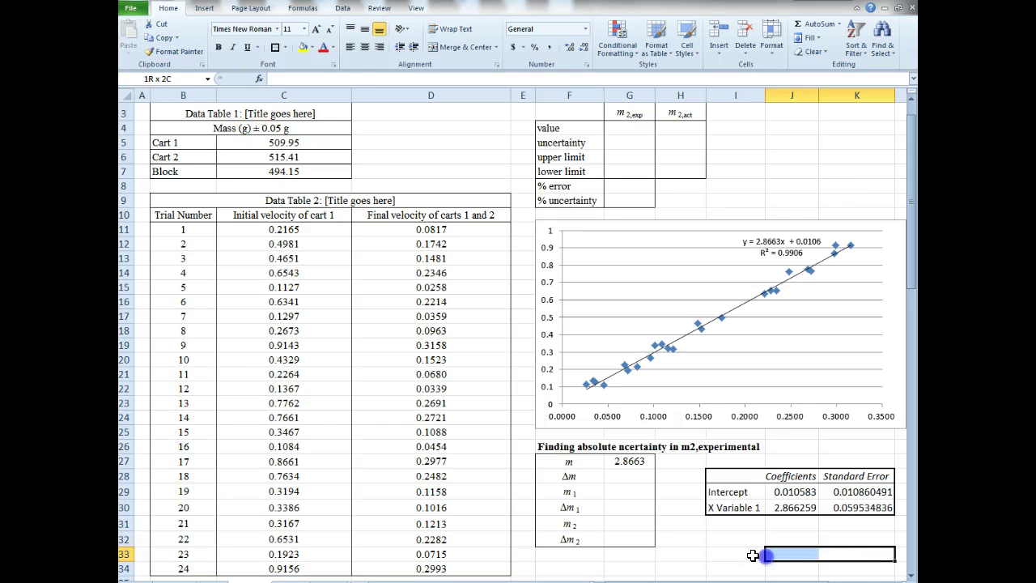
drag(753, 555, 773, 557)
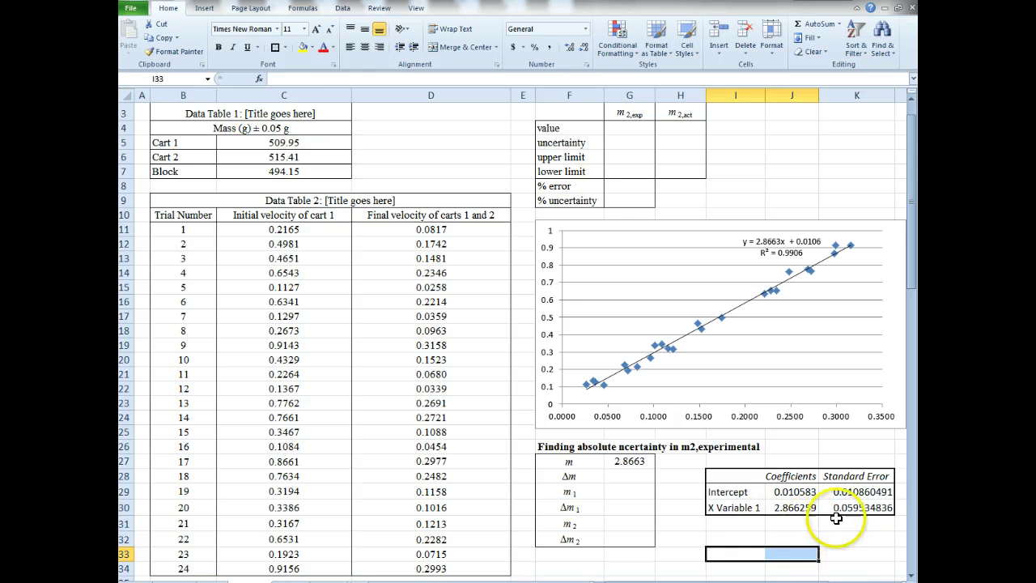
click(857, 476)
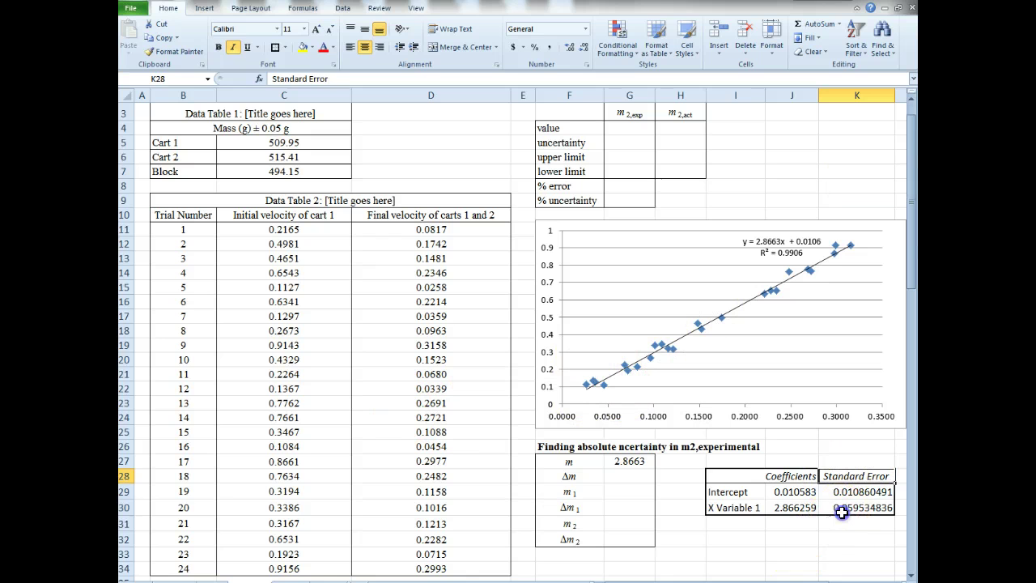
click(728, 508)
click(733, 493)
click(733, 508)
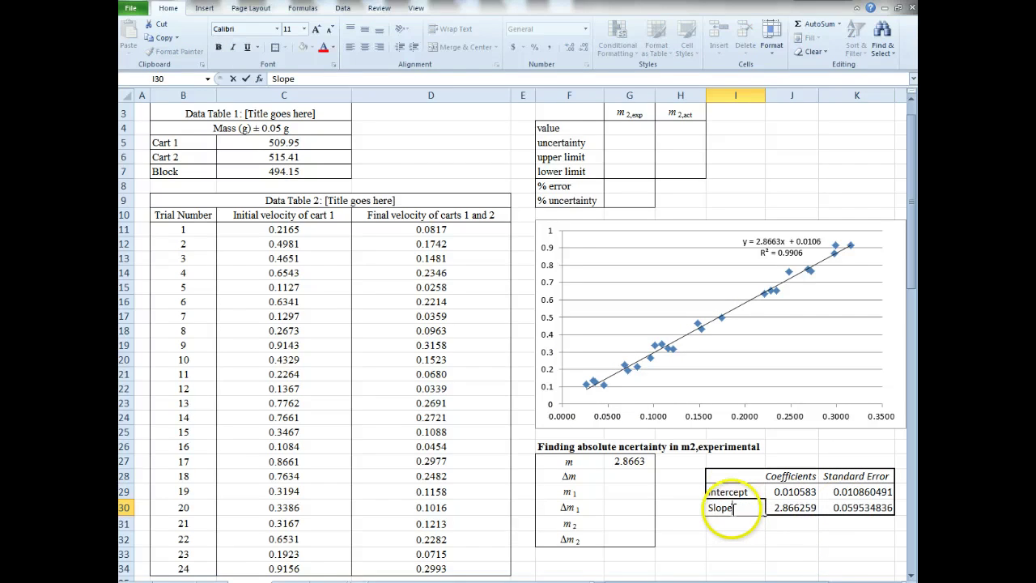
text(Slope)
key(Return)
double_click(735, 490)
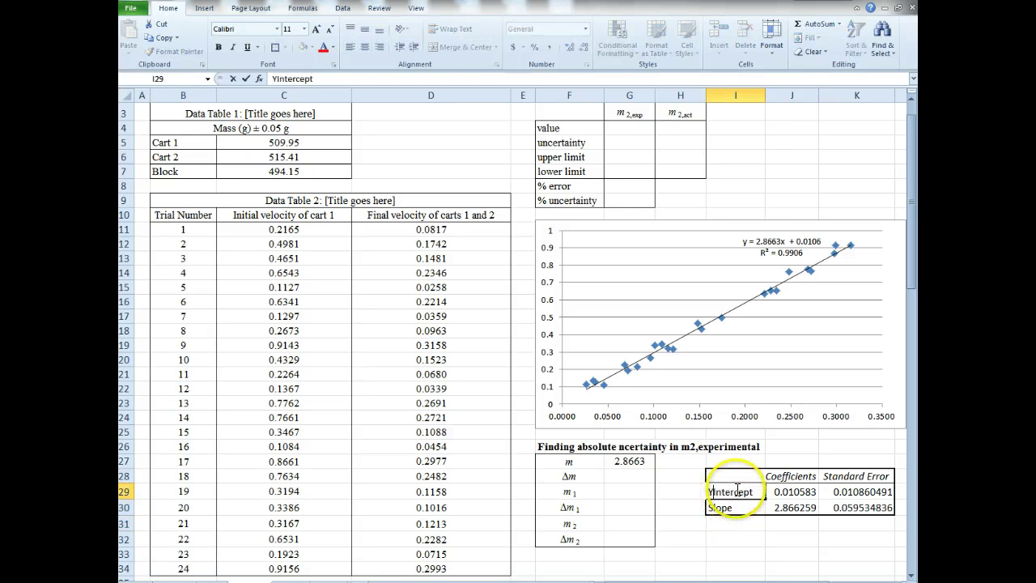
text(i)
key(Return)
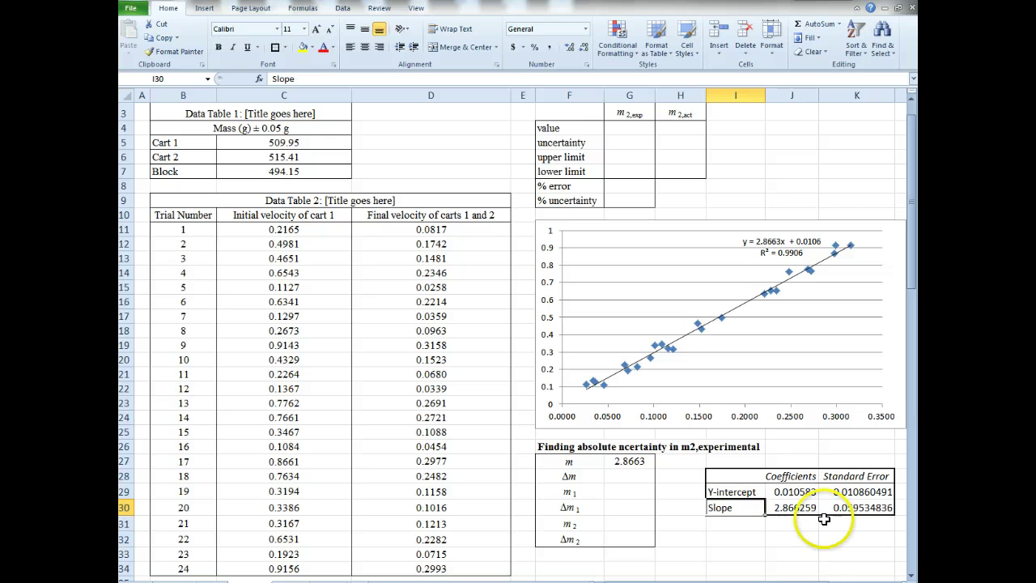
Step: Rename the column headings to Absolute Unty and Value
click(797, 507)
click(849, 476)
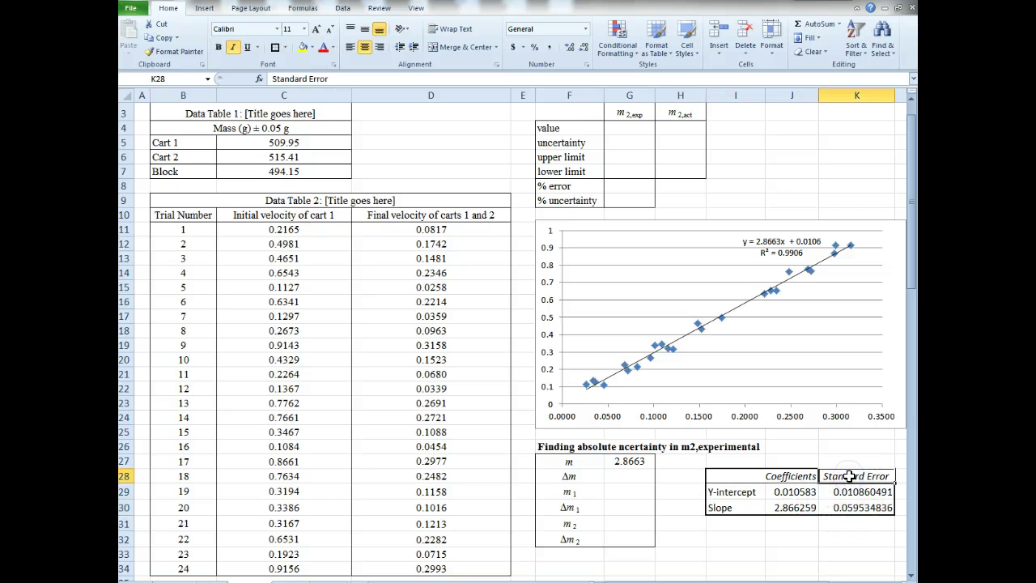
text(Absolute U)
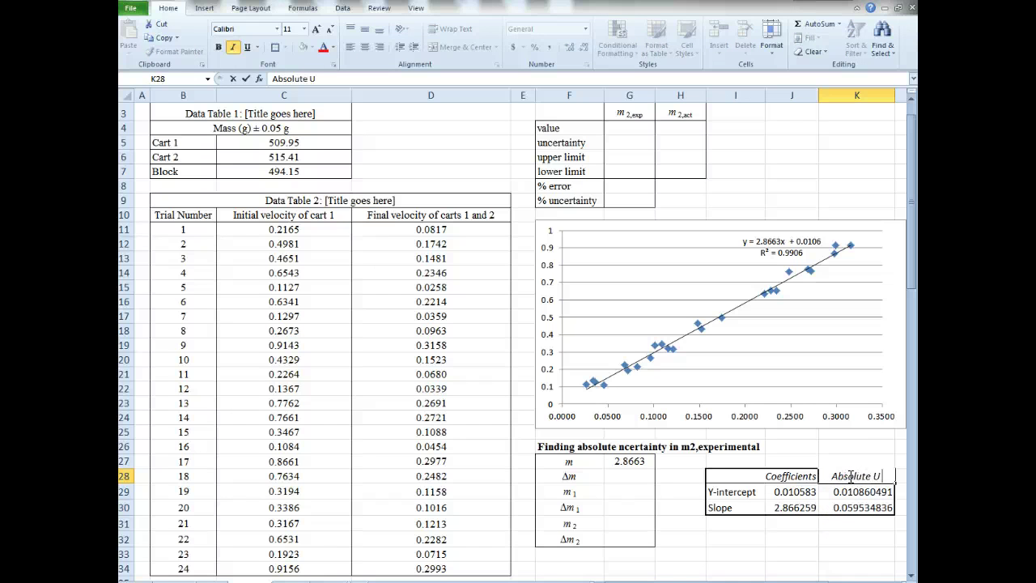
text(nty)
key(Return)
key(Up)
key(Left)
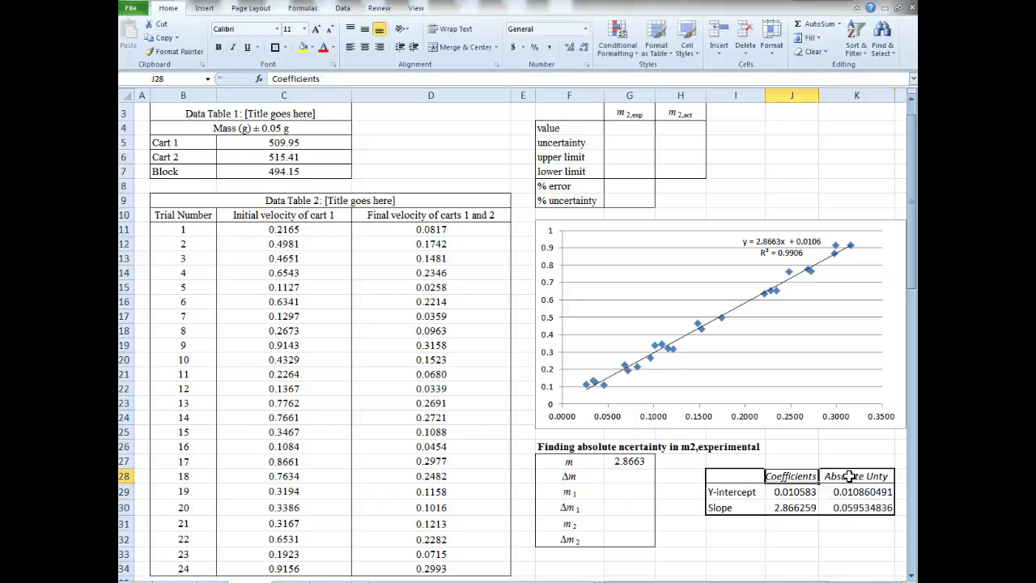
text(Valu)
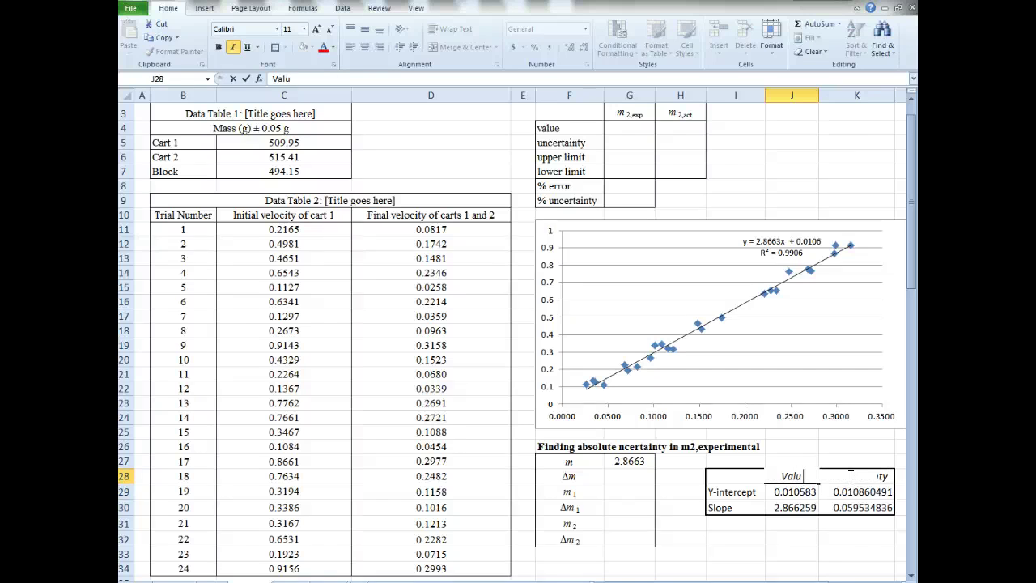
text(e)
key(Return)
click(791, 491)
click(789, 510)
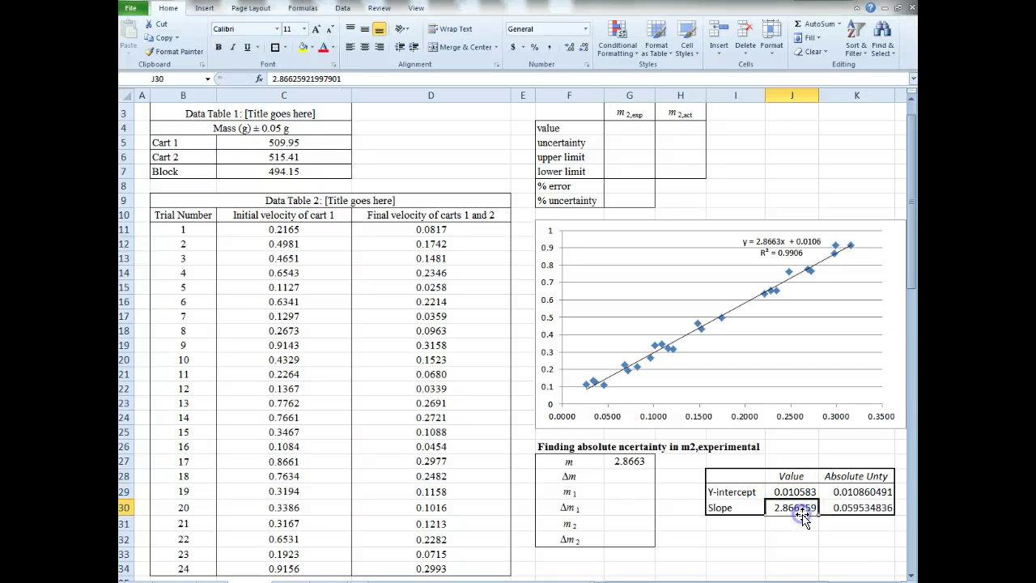
click(775, 534)
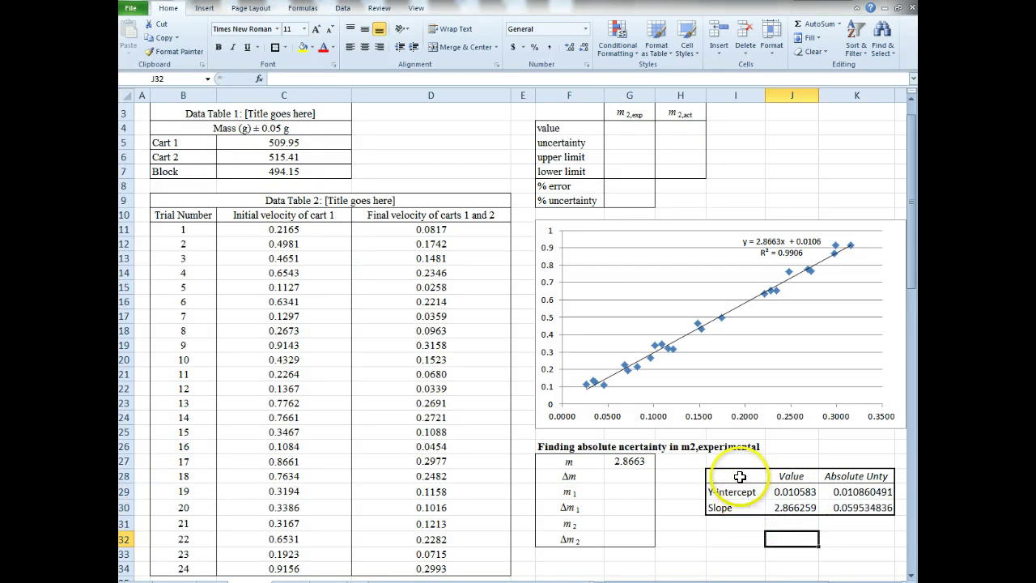
Step: Link Δm in G28 to the slope's absolute uncertainty in K30, showing 0.0595
click(635, 478)
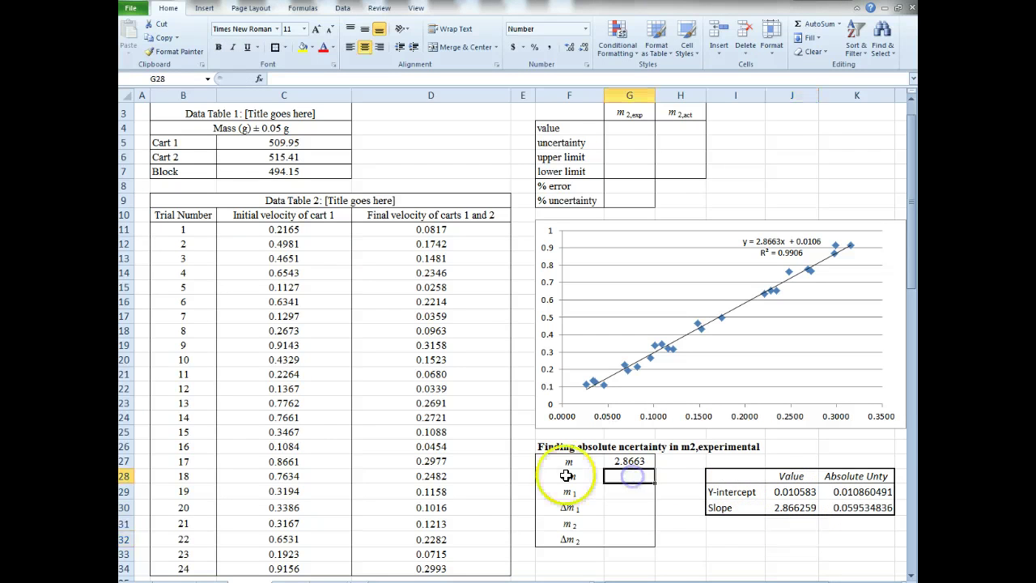
click(846, 508)
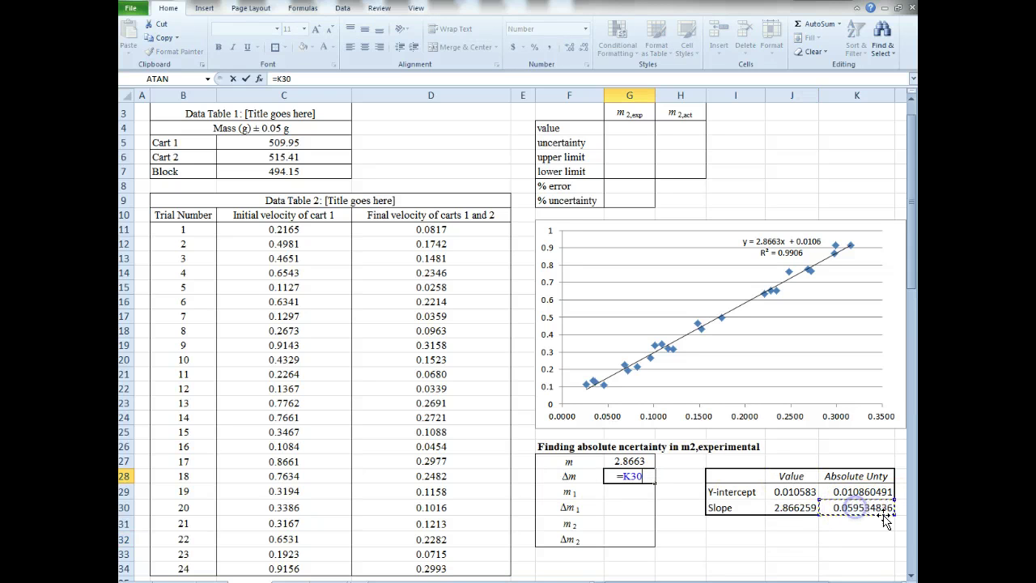
key(Return)
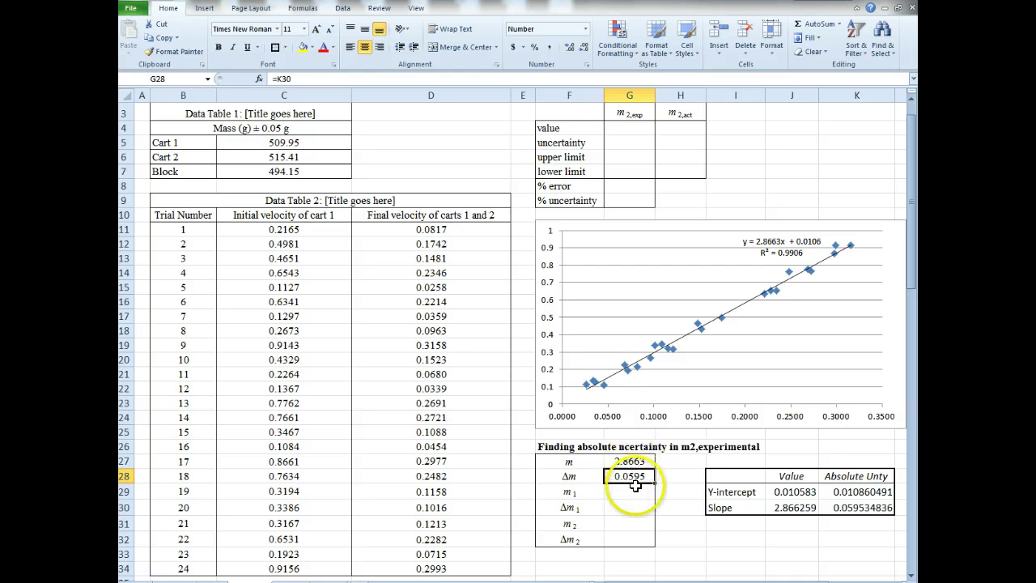
click(736, 524)
Step: Set m1 to reference cart 1's mass (509.95) and enter Δm1 as 0.05 in the uncertainty table
click(641, 492)
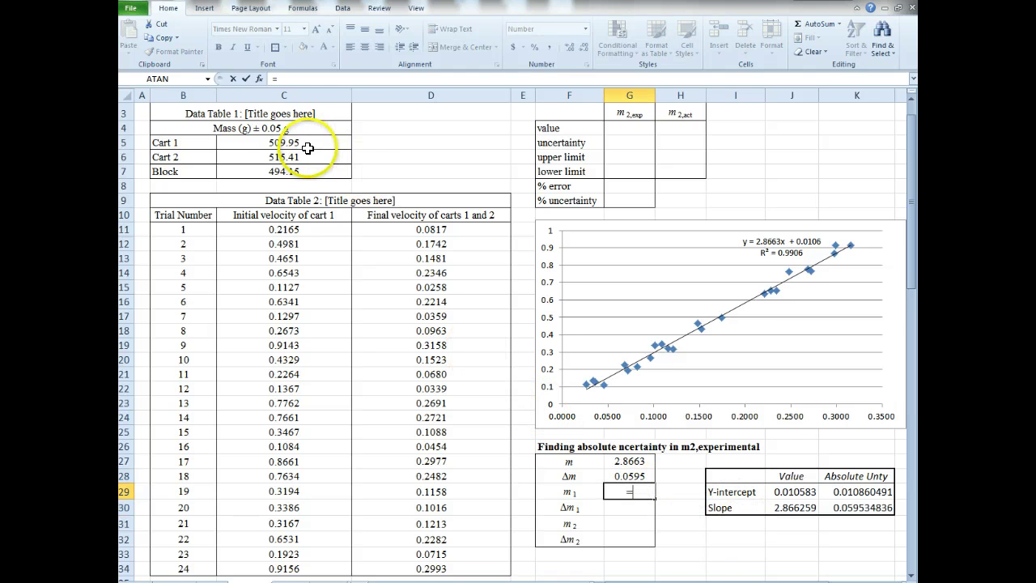
scroll(308, 166, up, 1)
click(289, 174)
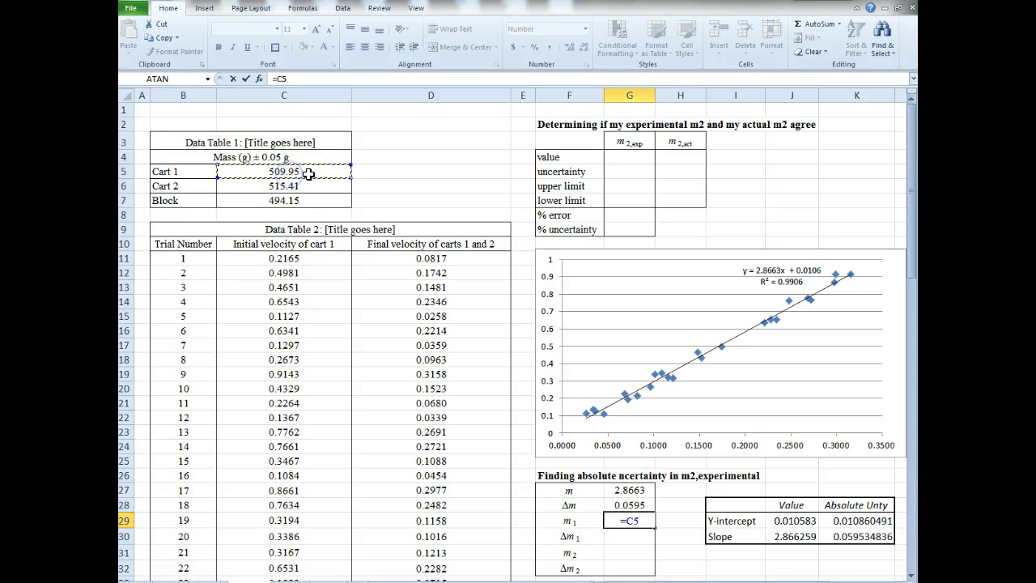
key(Return)
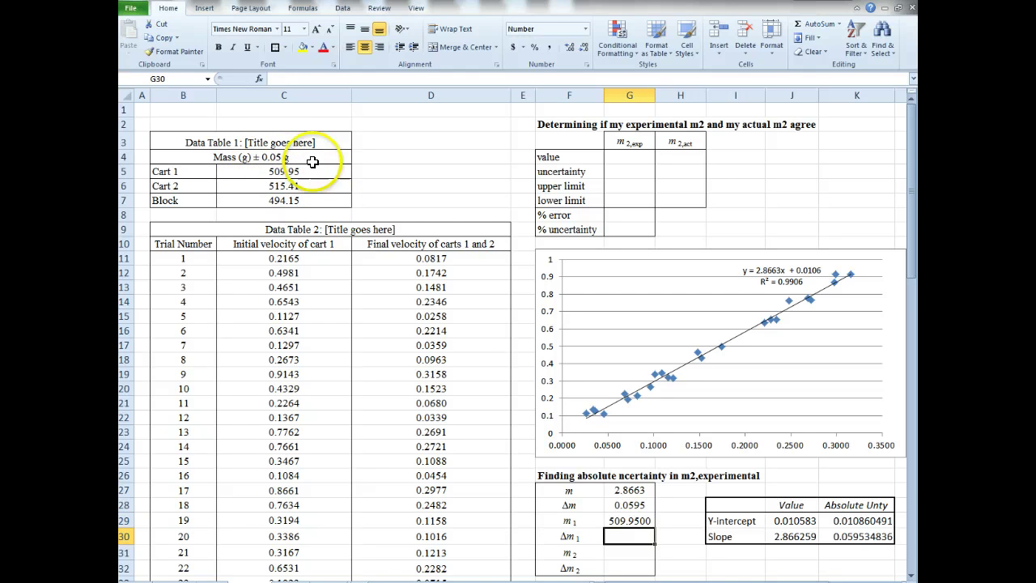
text(.05)
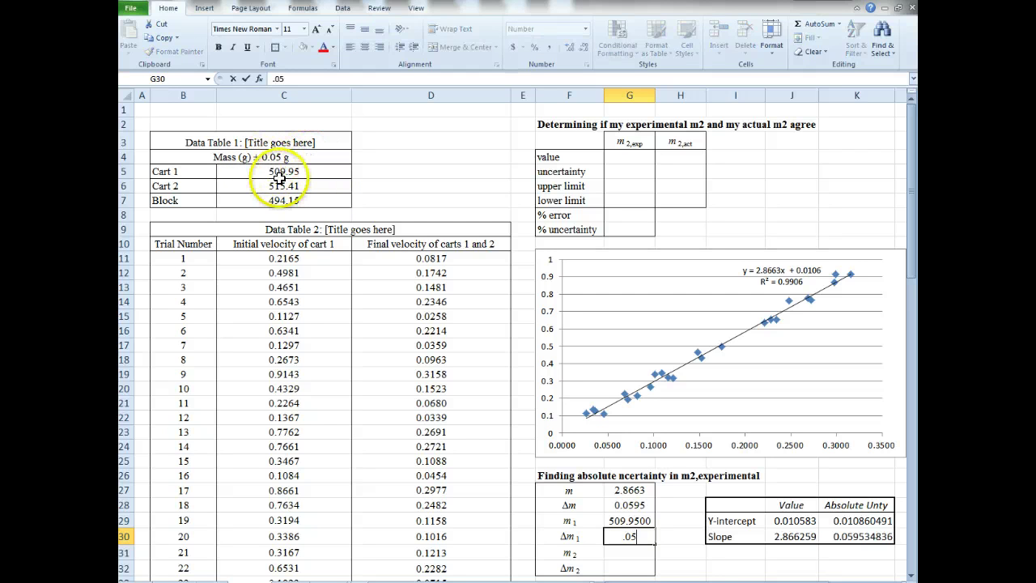
key(Return)
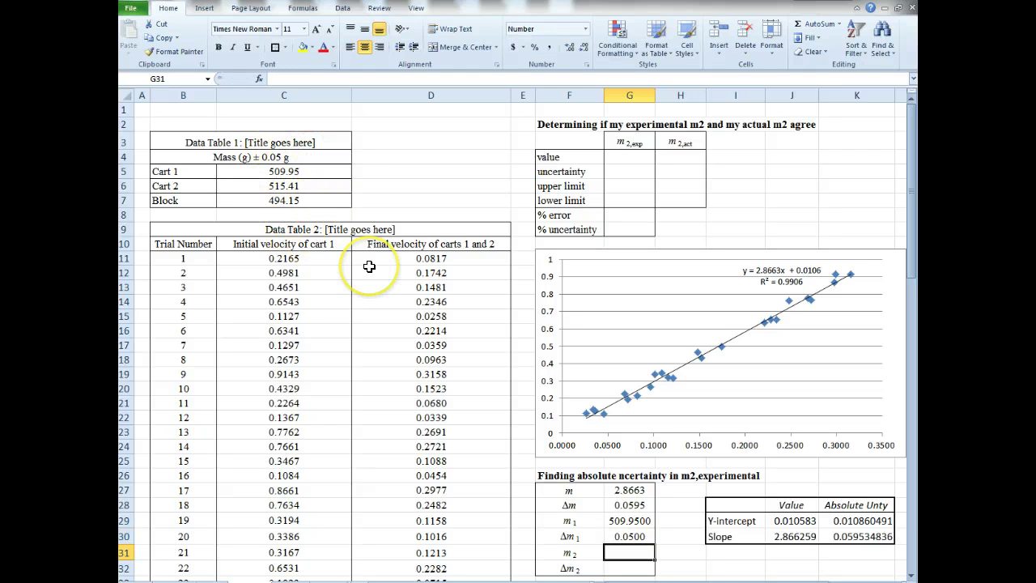
key(Up)
key(Up)
key(Up)
key(Down)
key(Down)
key(Down)
key(Up)
key(Up)
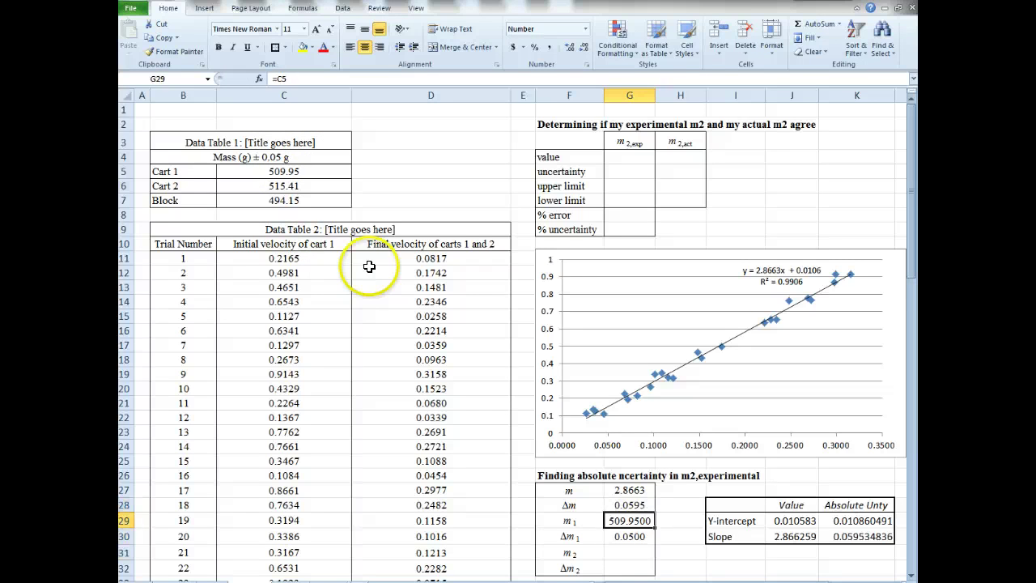
key(Down)
key(Down)
text(=)
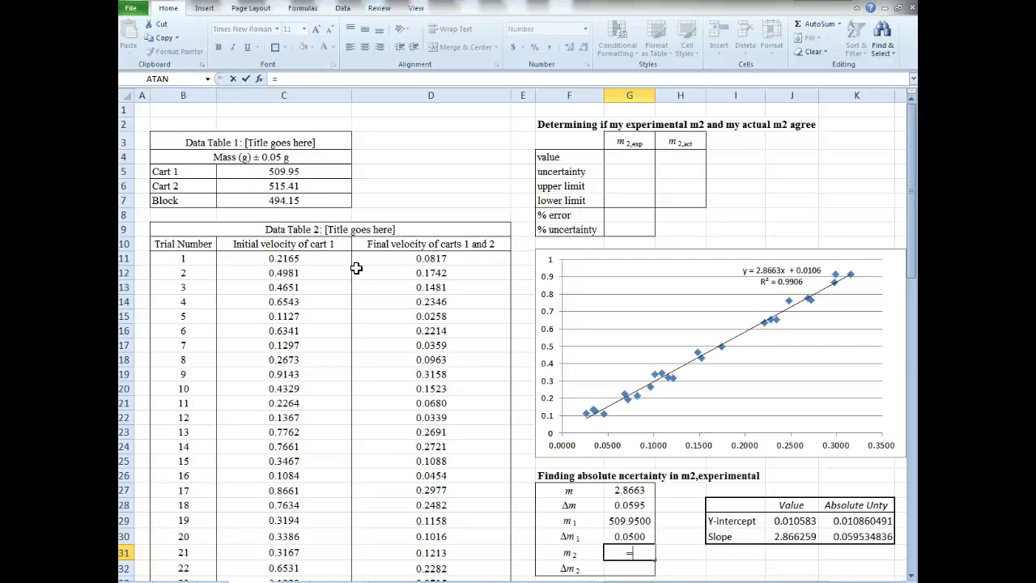
key(Escape)
Step: Relabel the m2 and Δm2 rows as m2,exp and Δm2,exp
key(Left)
click(294, 77)
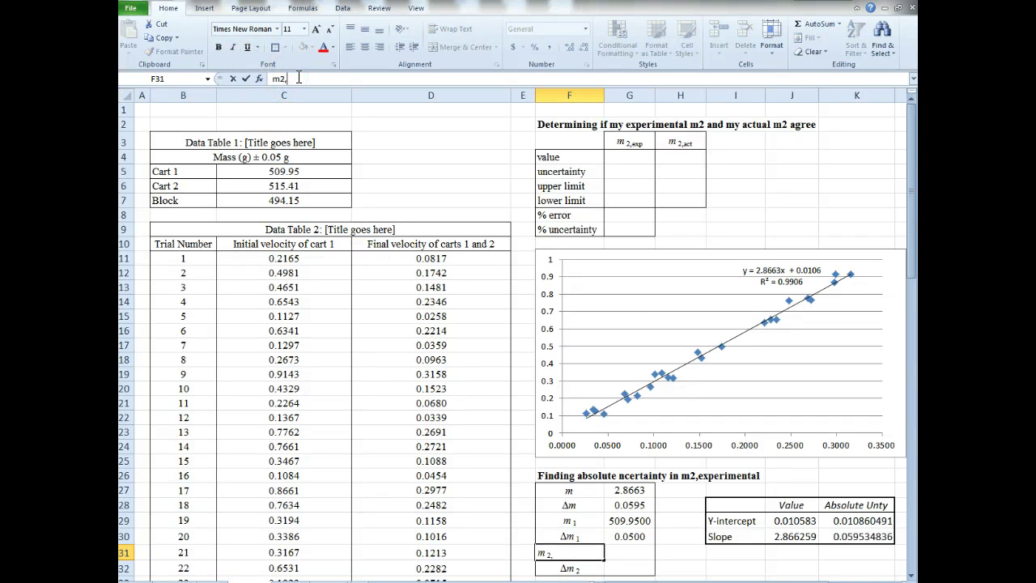
key(Return)
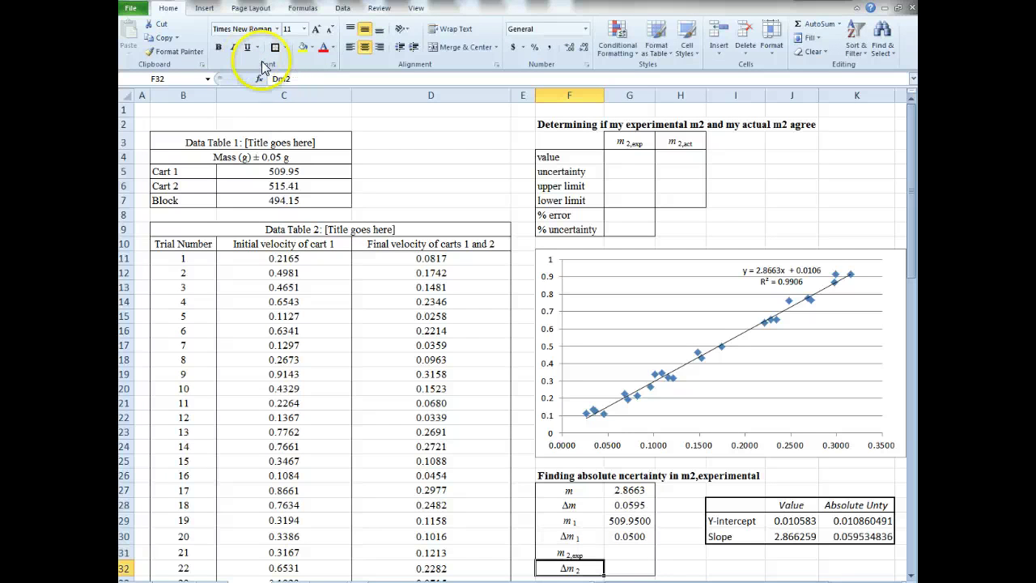
click(287, 77)
text(,ex)
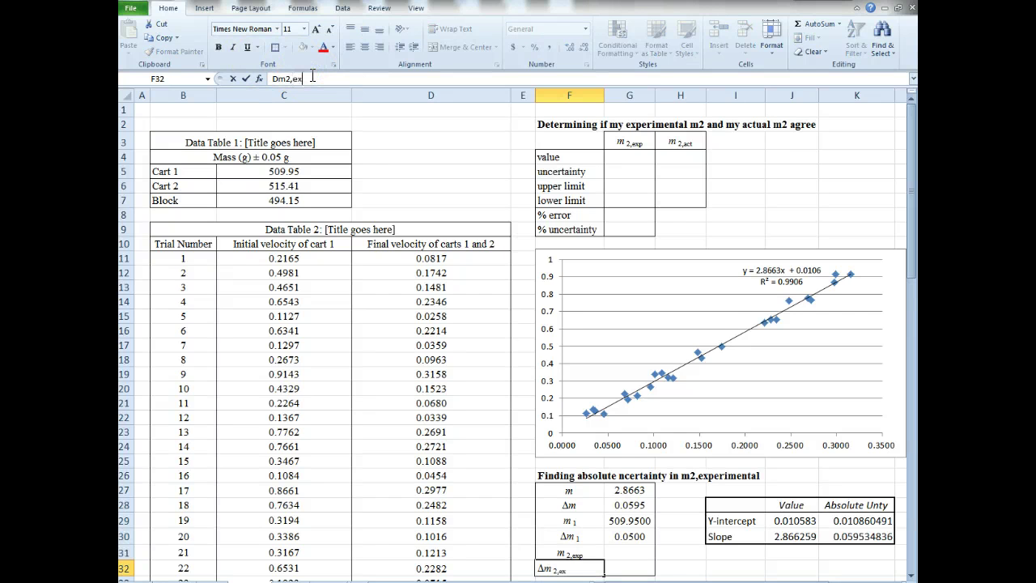
text(p)
key(Return)
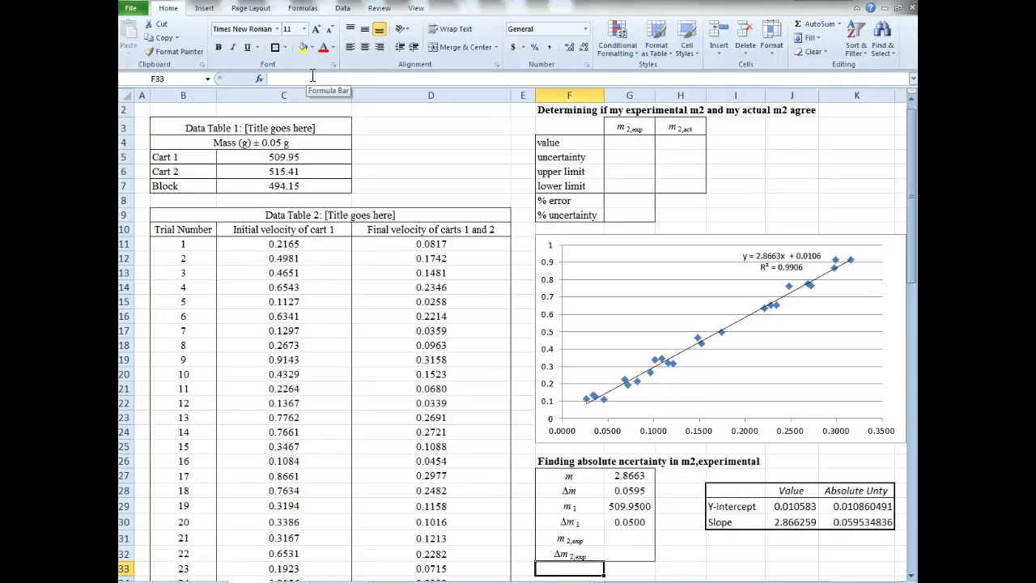
scroll(208, 97, up, 1)
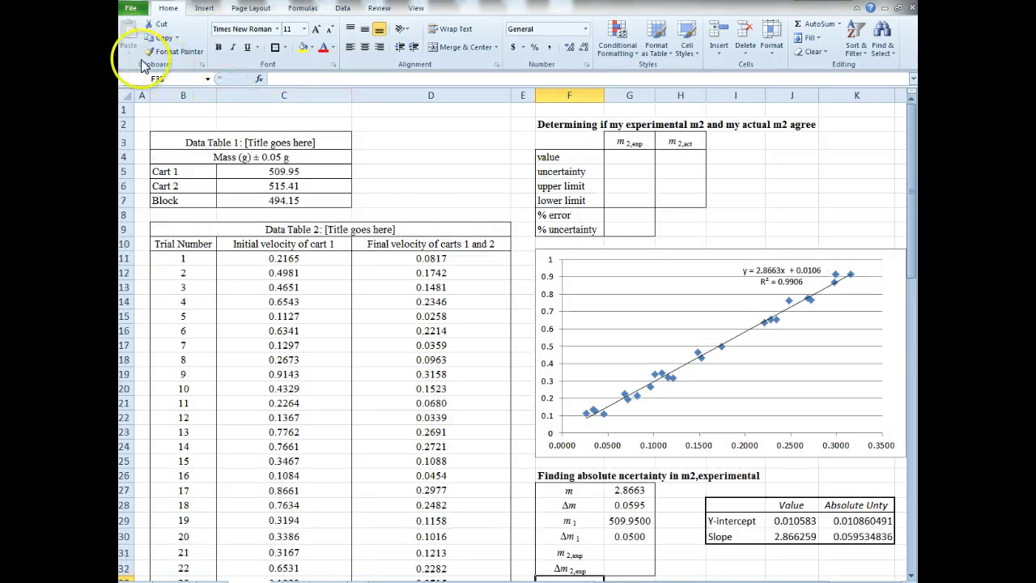
click(647, 158)
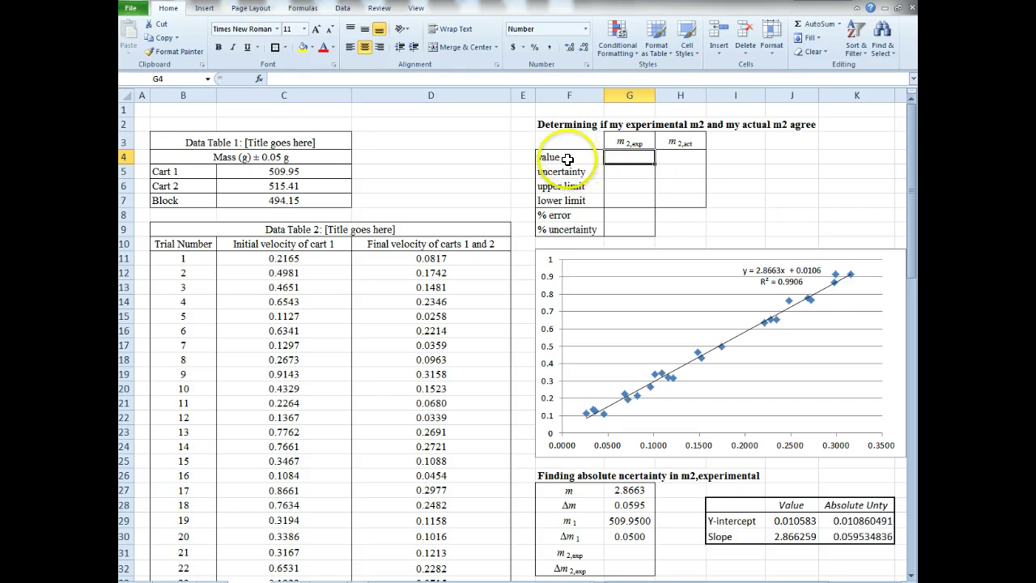
Step: Write the note 'm2,exp = m * m1 - m1' in cell D1
text(=)
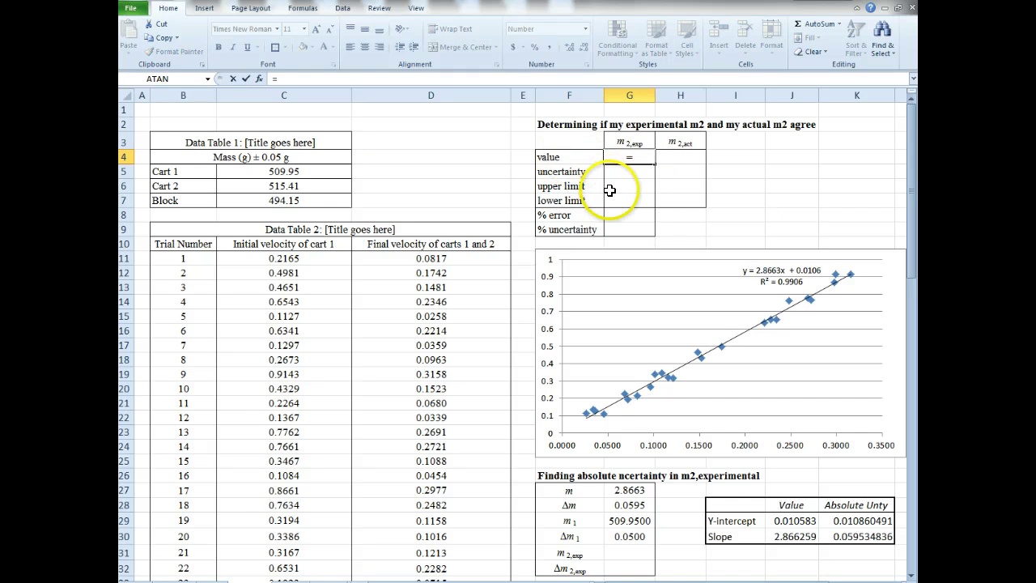
key(Escape)
key(Right)
key(Right)
key(Right)
key(Down)
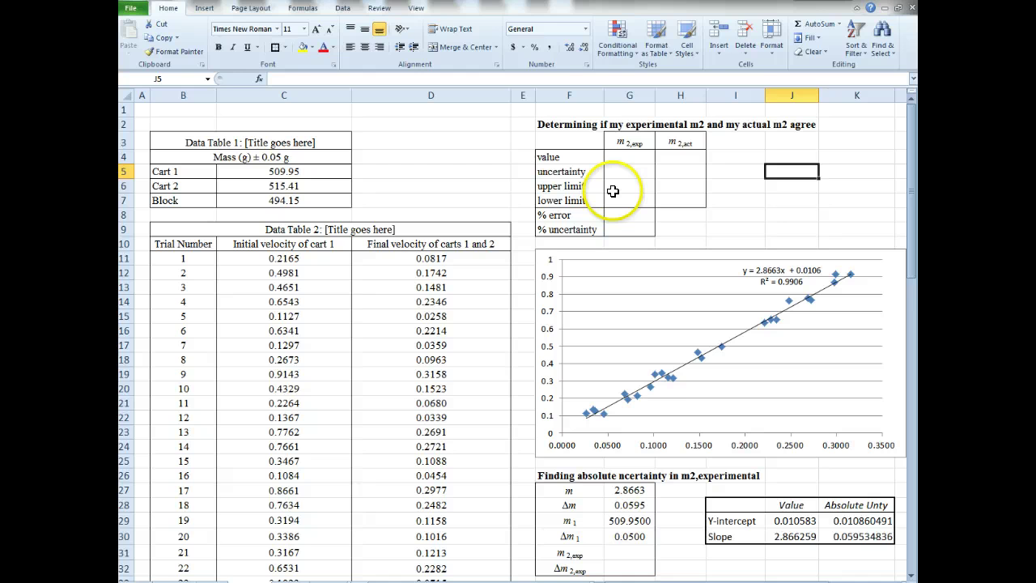
key(Left)
key(Left)
key(Left)
key(Left)
key(Left)
key(Left)
key(Left)
key(Right)
key(Right)
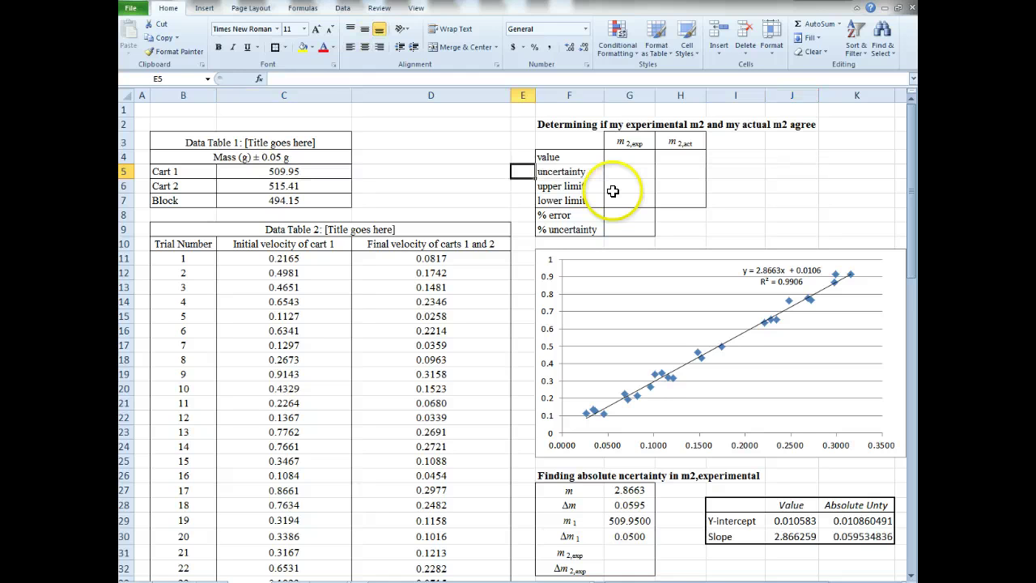
key(Up)
key(Up)
key(Left)
key(Up)
key(Up)
key(Down)
key(Down)
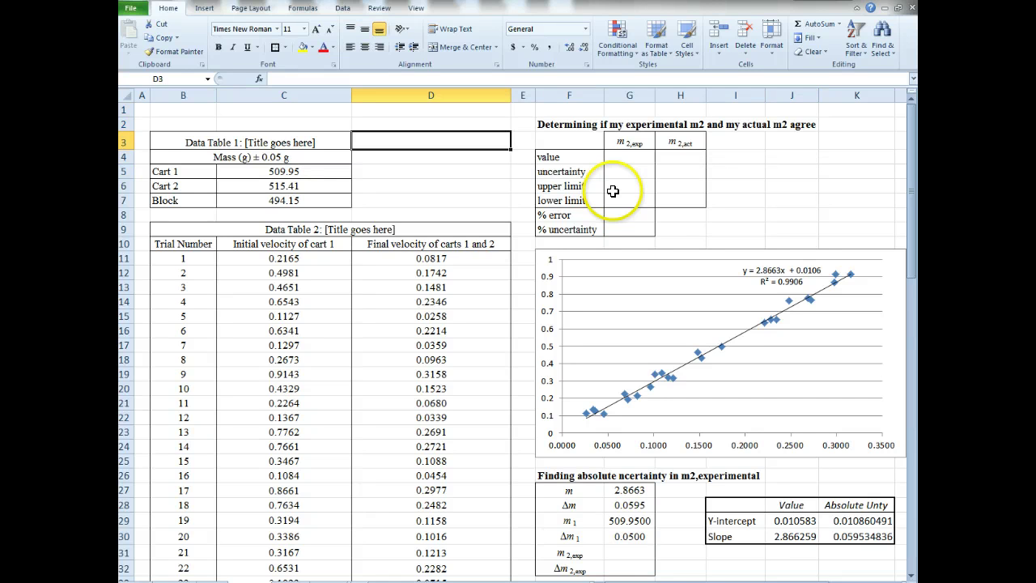
key(Up)
key(Up)
text(m)
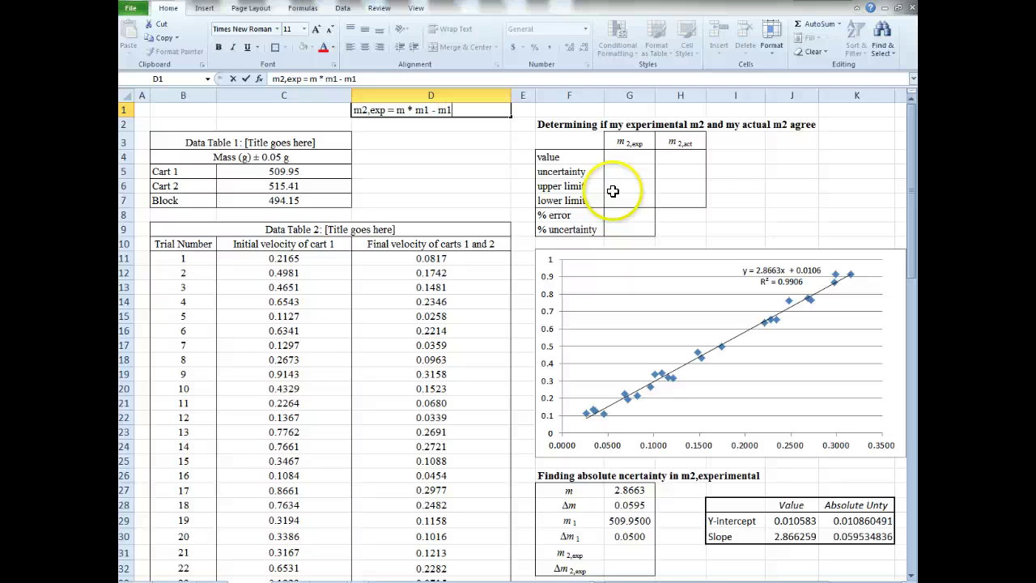
key(Return)
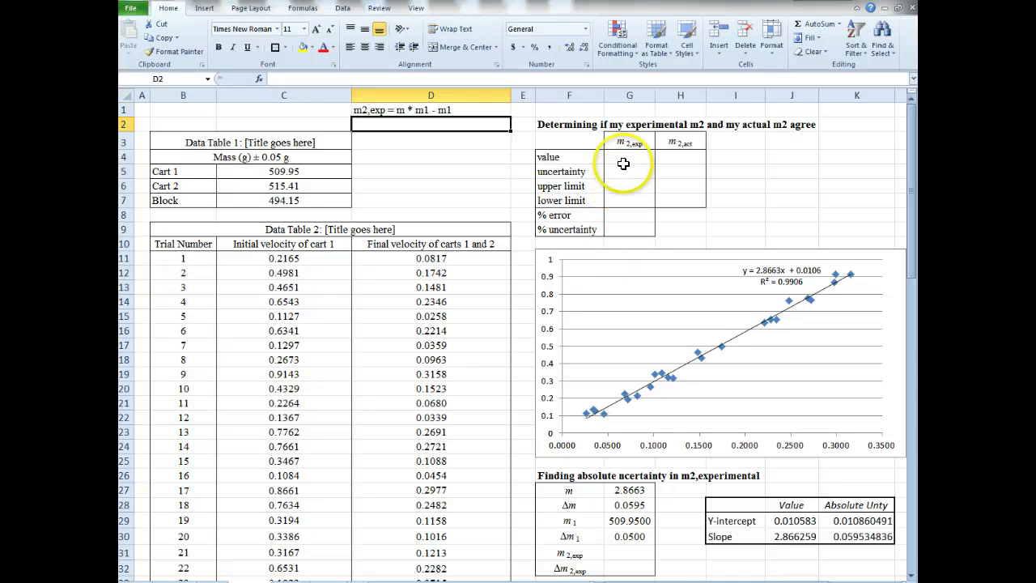
Step: Copy the m2,exp heading text, then undo the accidental paste over the value label
click(624, 158)
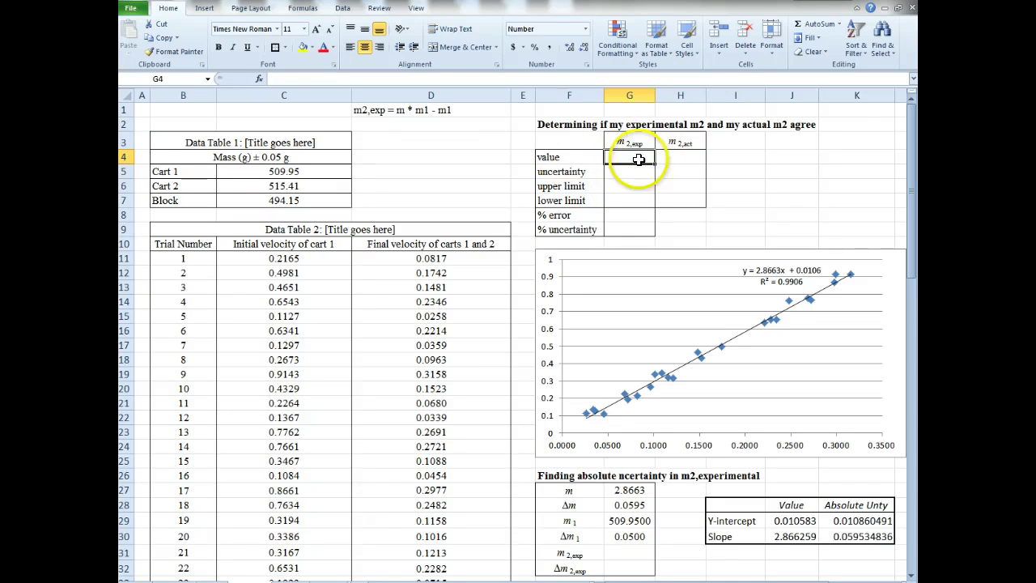
key(Left)
double_click(639, 143)
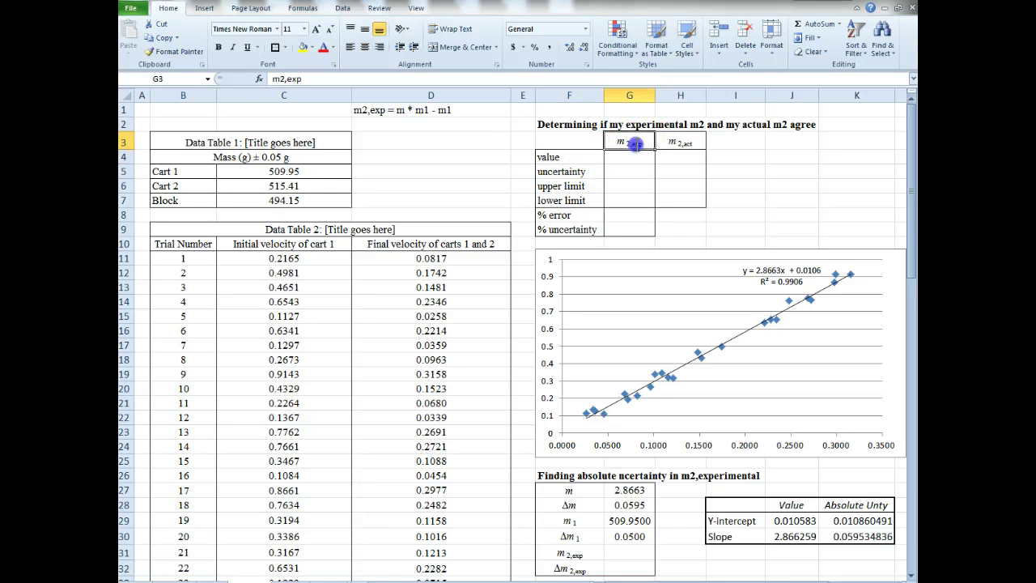
drag(646, 142, 570, 141)
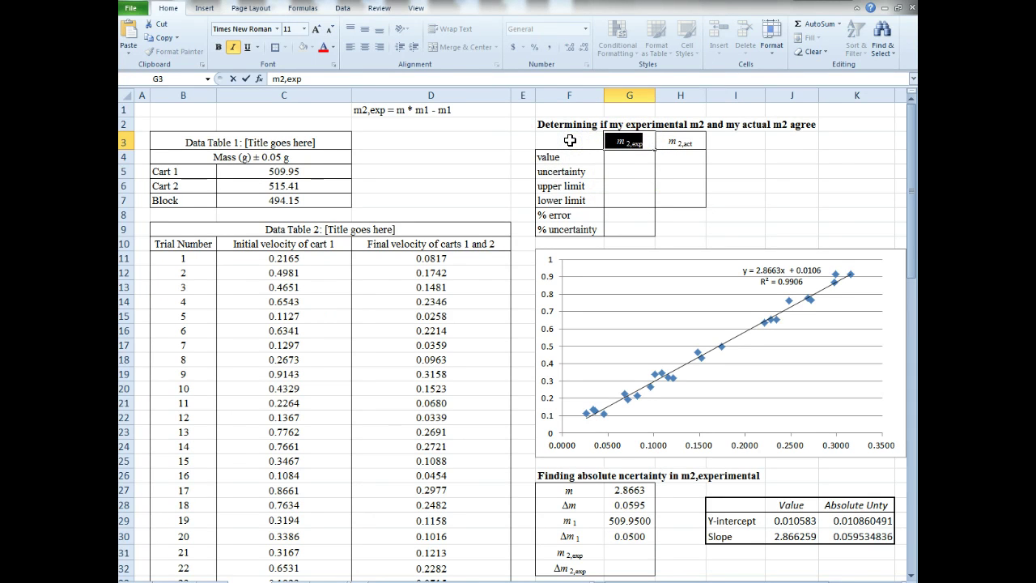
key(Return)
key(Left)
key(Right)
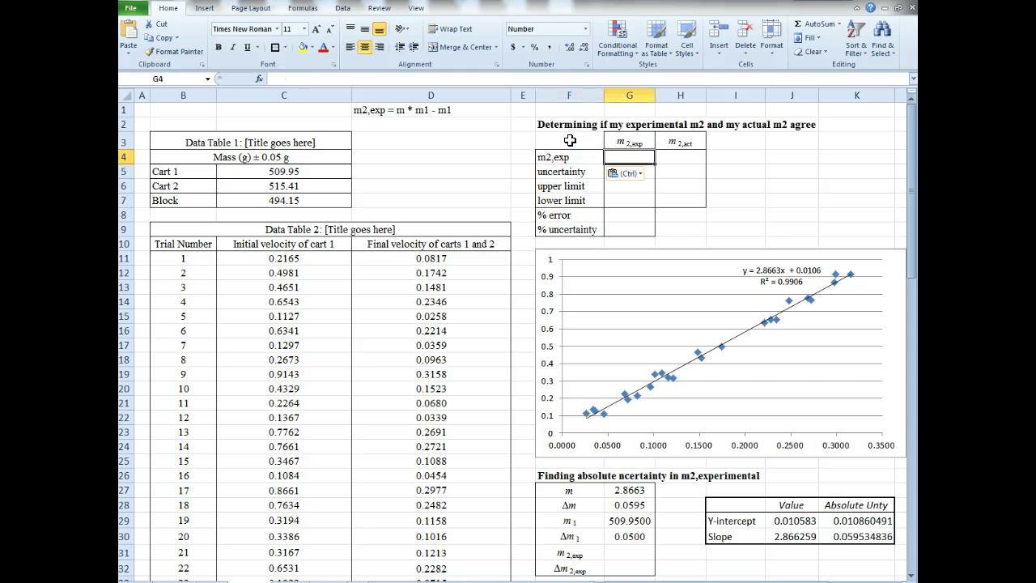
click(773, 172)
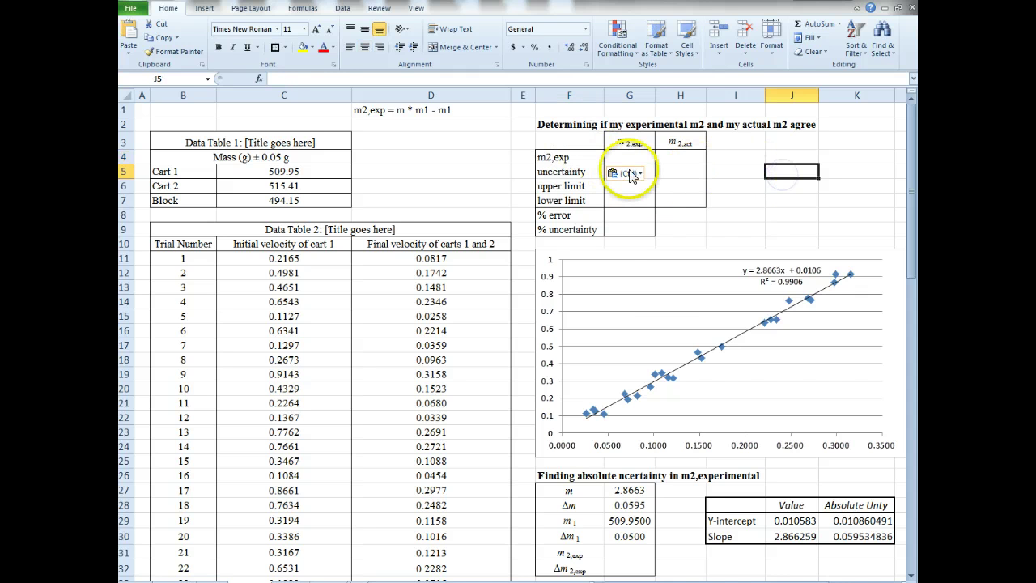
key(ctrl+z)
key(Right)
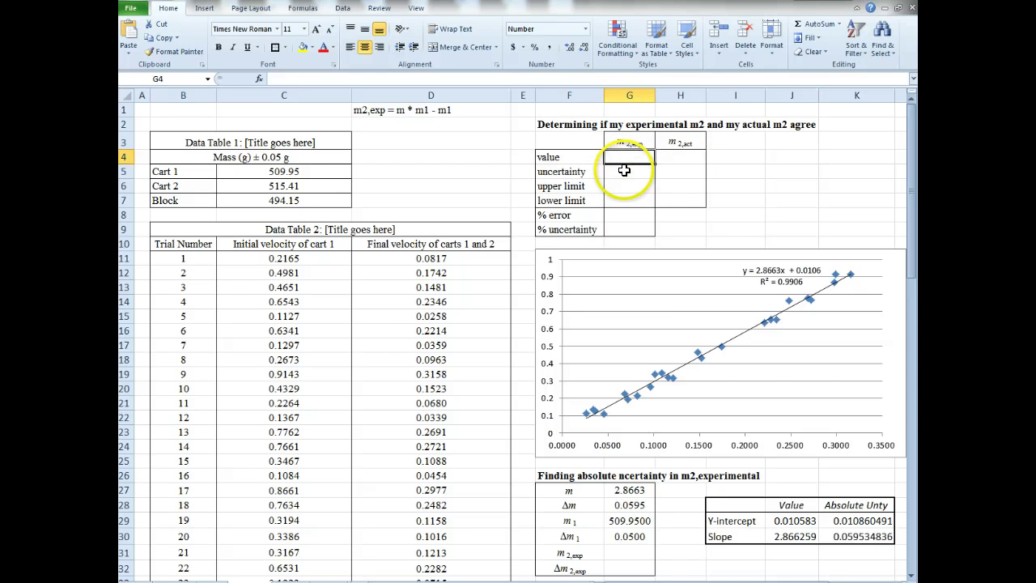
Step: Enter =J30*C5-C5 in G4 and add a decimal place so it shows 951.699
text(=)
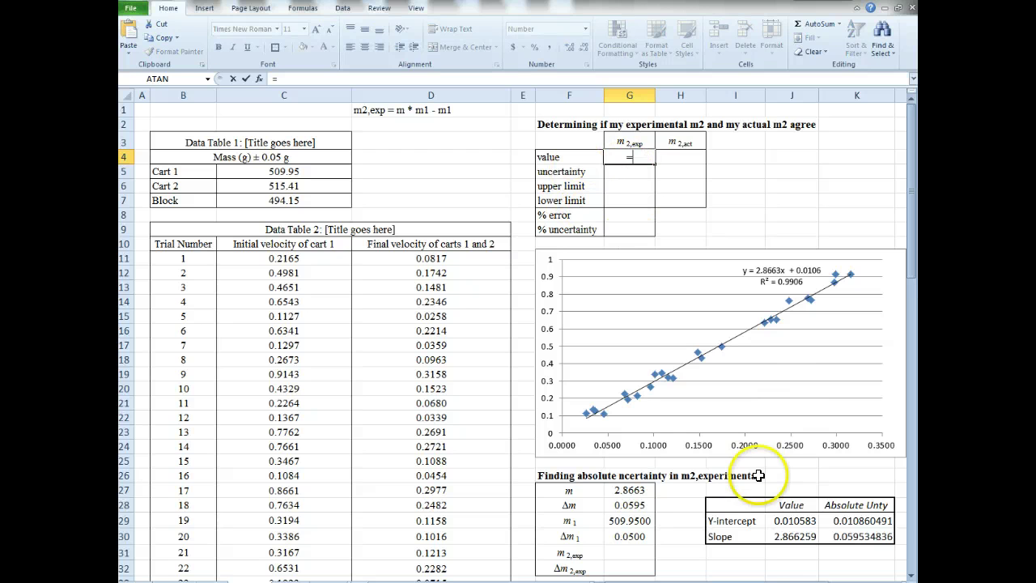
click(793, 535)
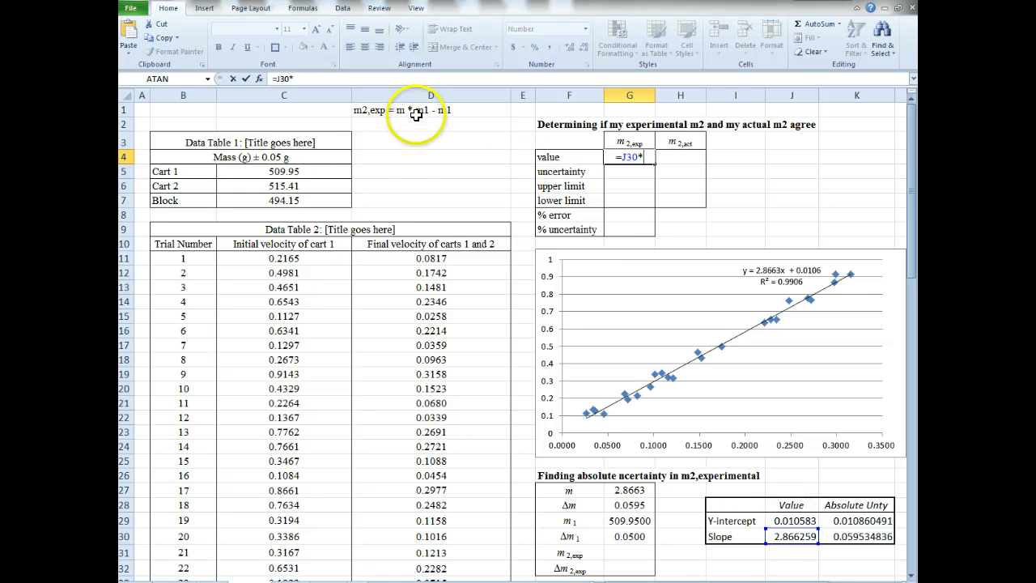
click(257, 172)
text(-)
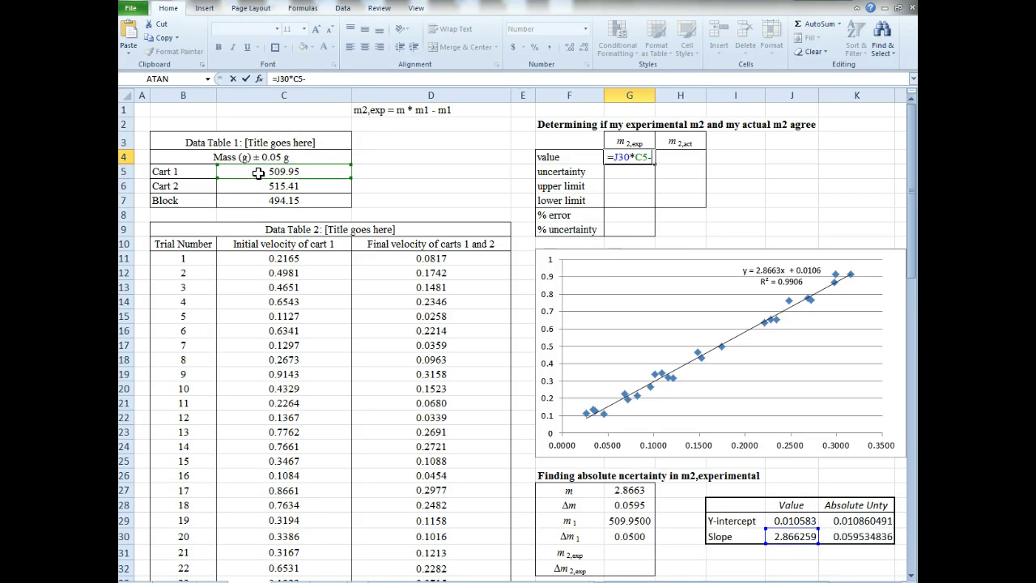
click(259, 172)
key(Return)
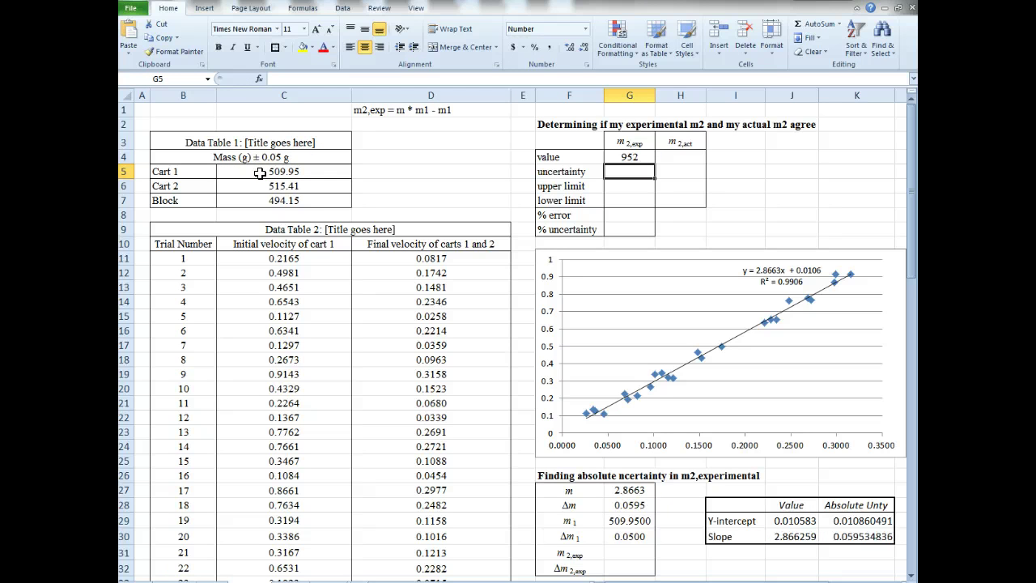
click(629, 155)
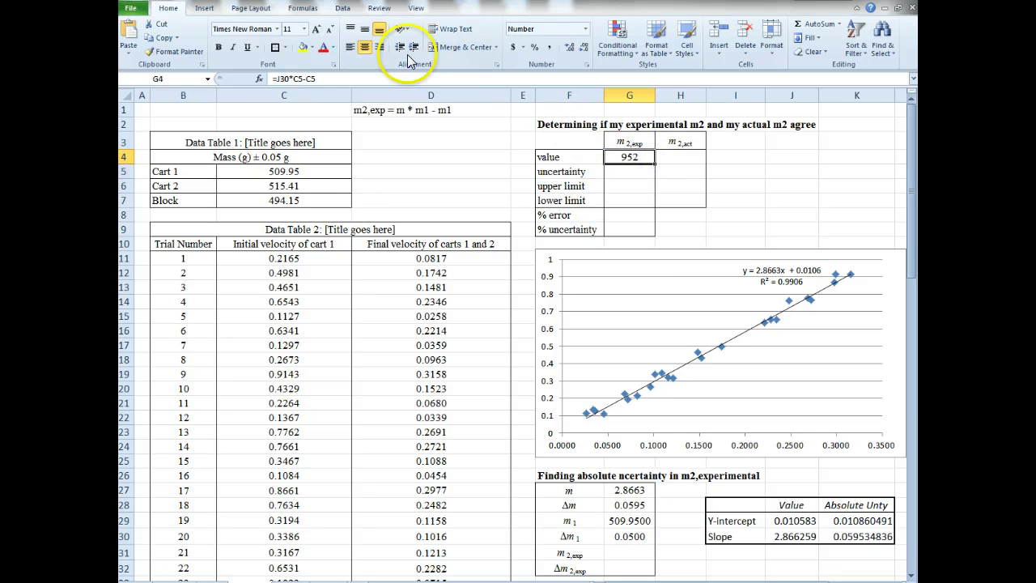
click(571, 48)
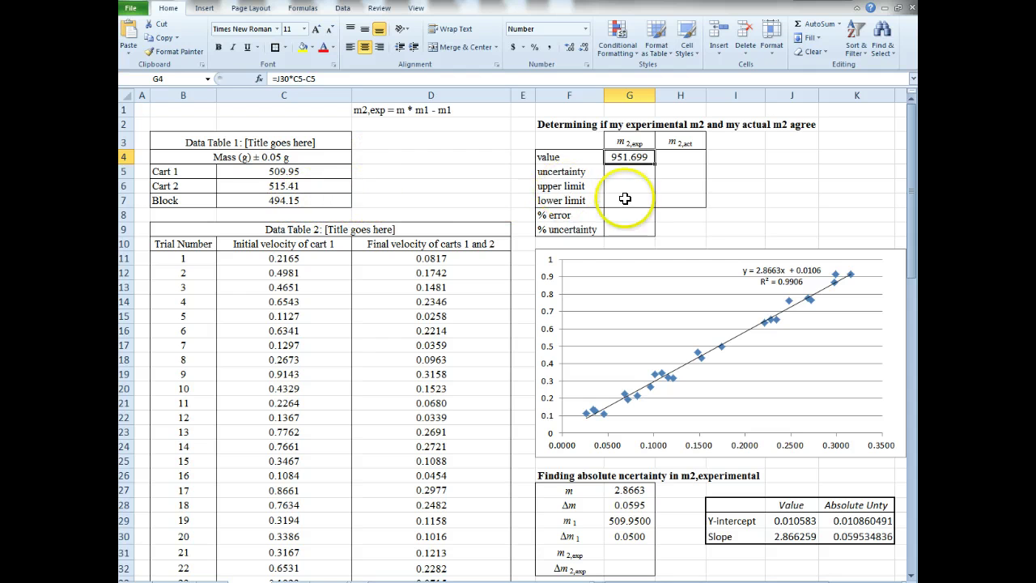
Step: Set H4 to =C6+C7 (cart 2 plus block mass), widen column H, and display 1009.56
click(678, 157)
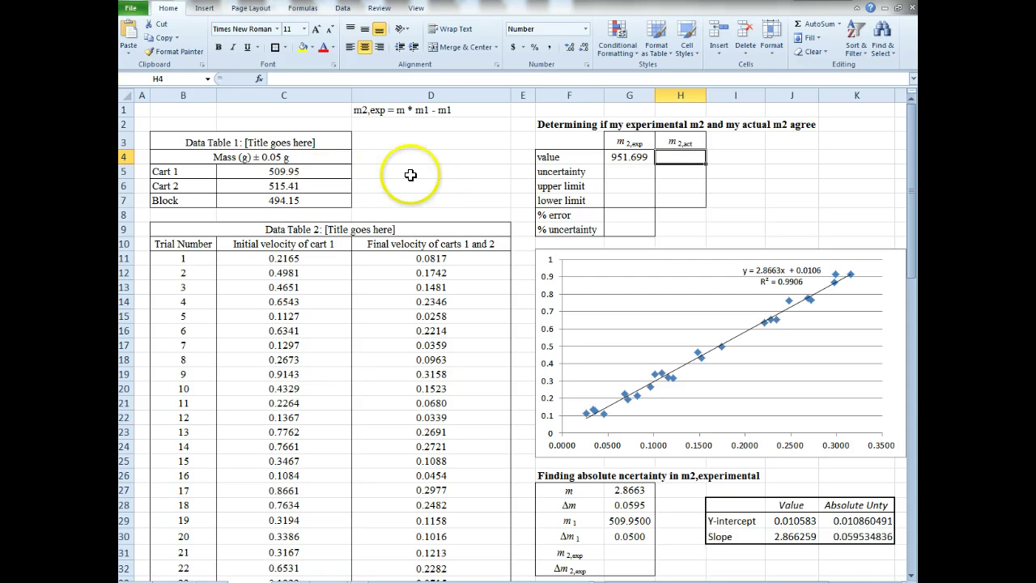
text(=)
click(246, 183)
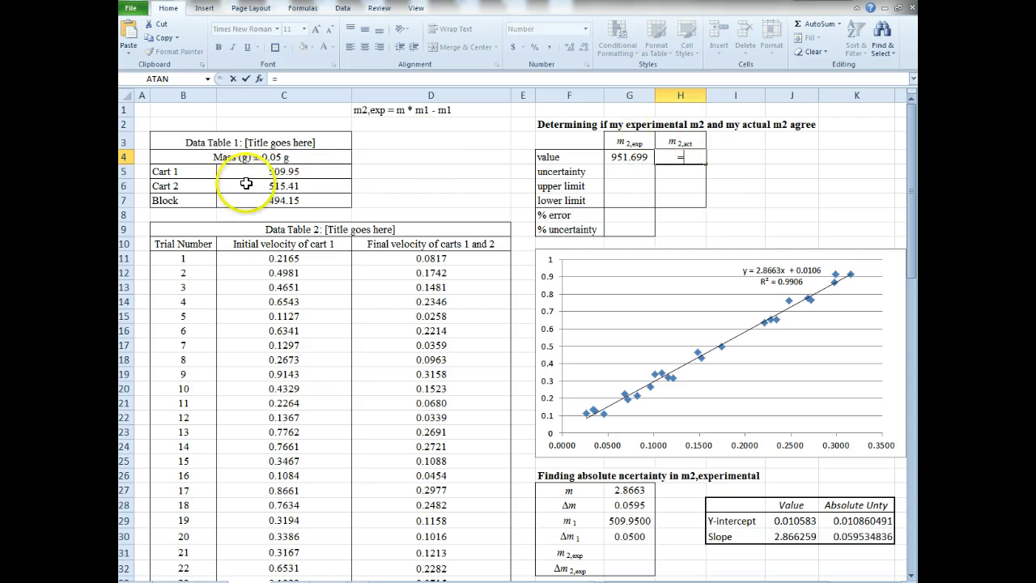
text(+)
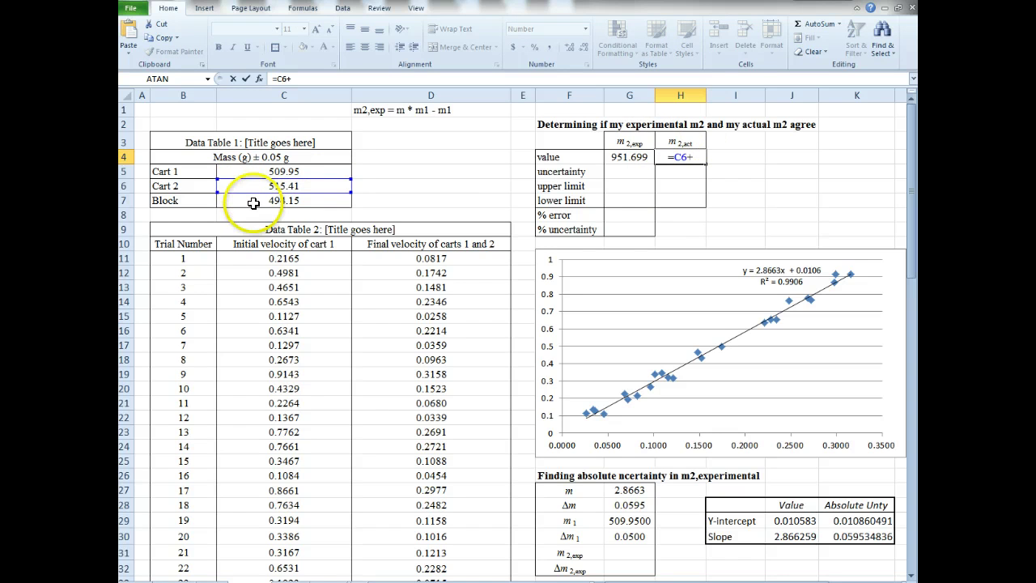
click(252, 201)
key(Return)
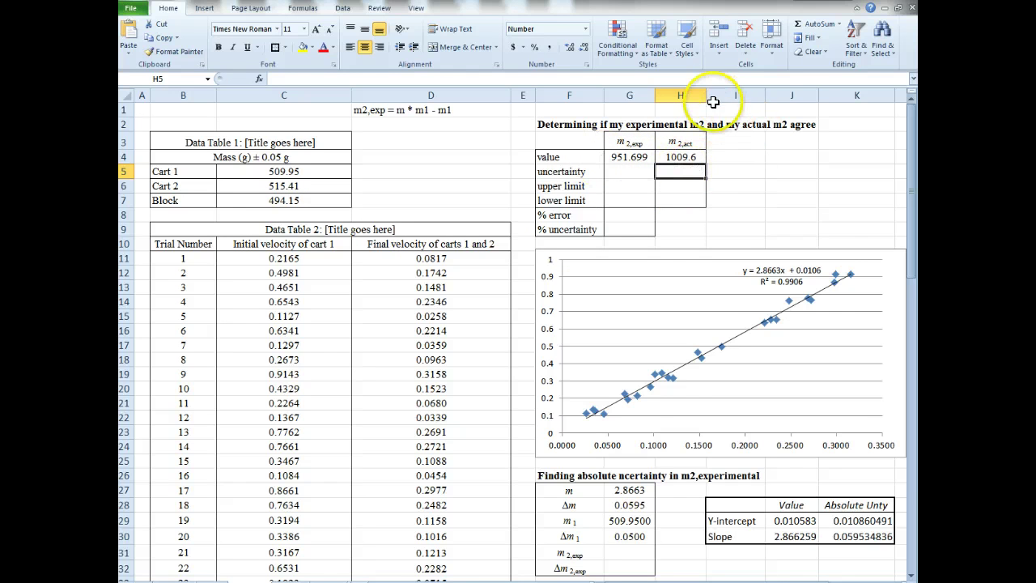
drag(705, 96, 706, 96)
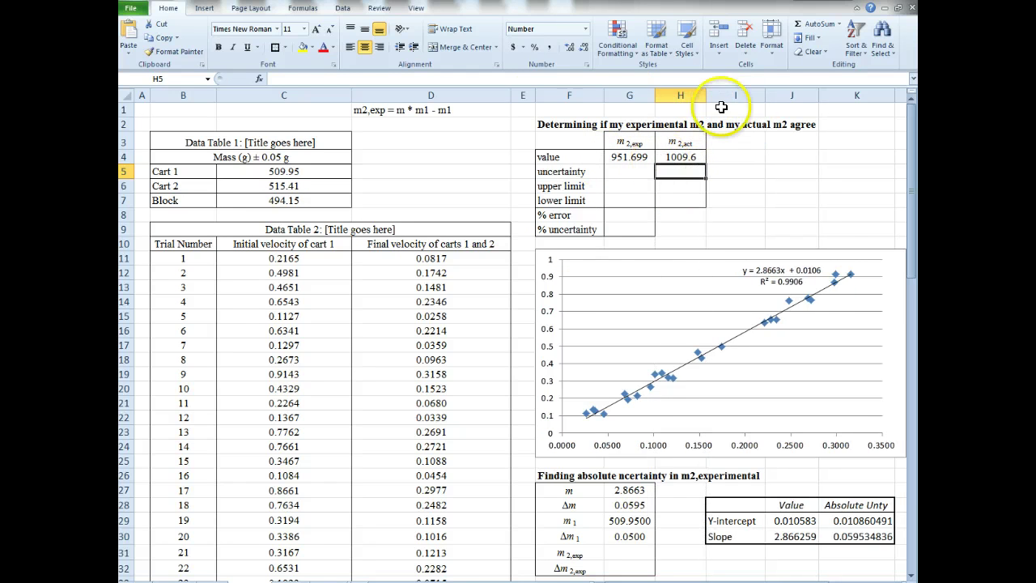
click(694, 159)
click(586, 48)
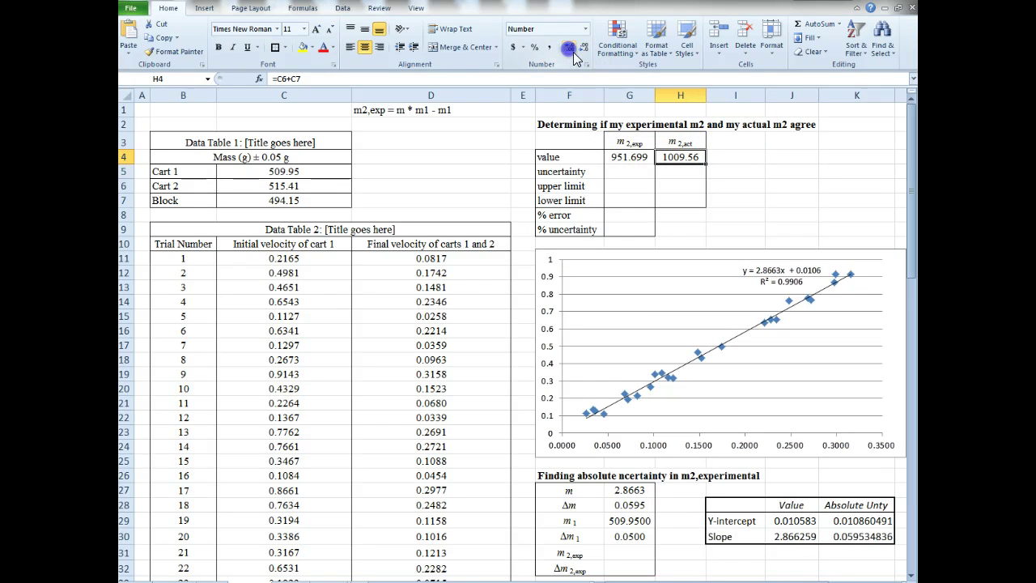
click(647, 171)
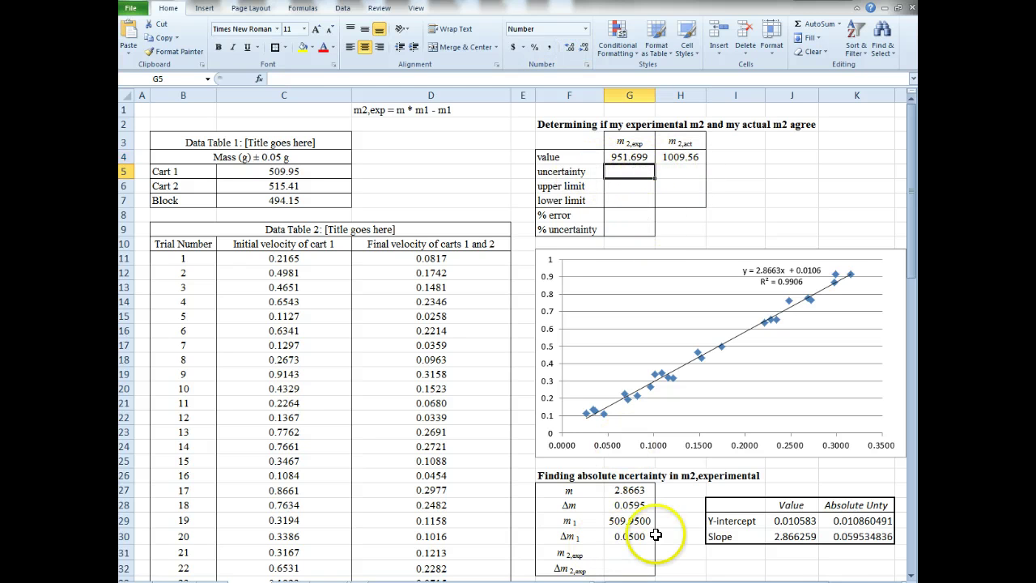
Step: Link m2,exp in G31 to the experimental value with =G4
click(629, 551)
text(=)
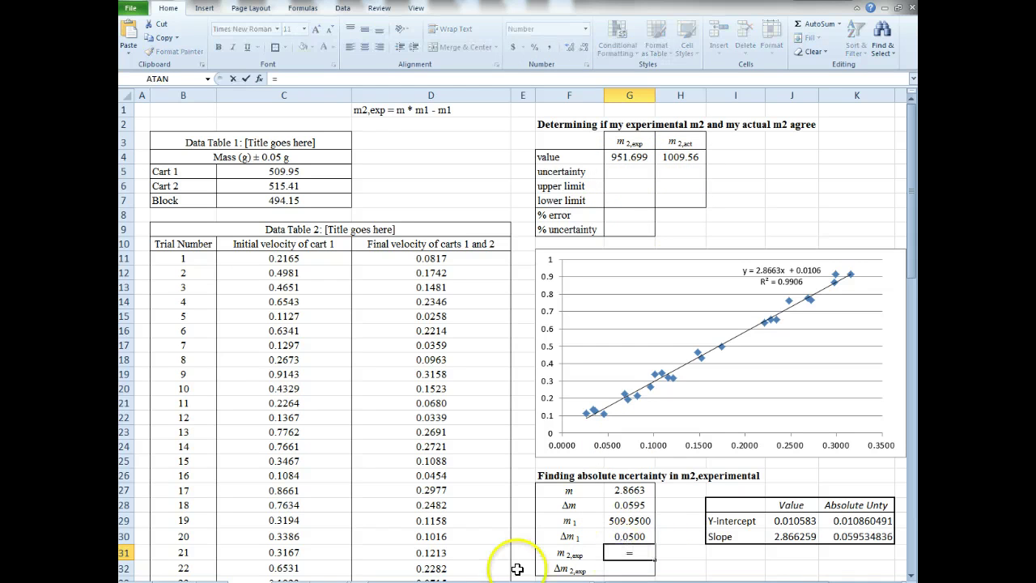
click(637, 157)
key(Return)
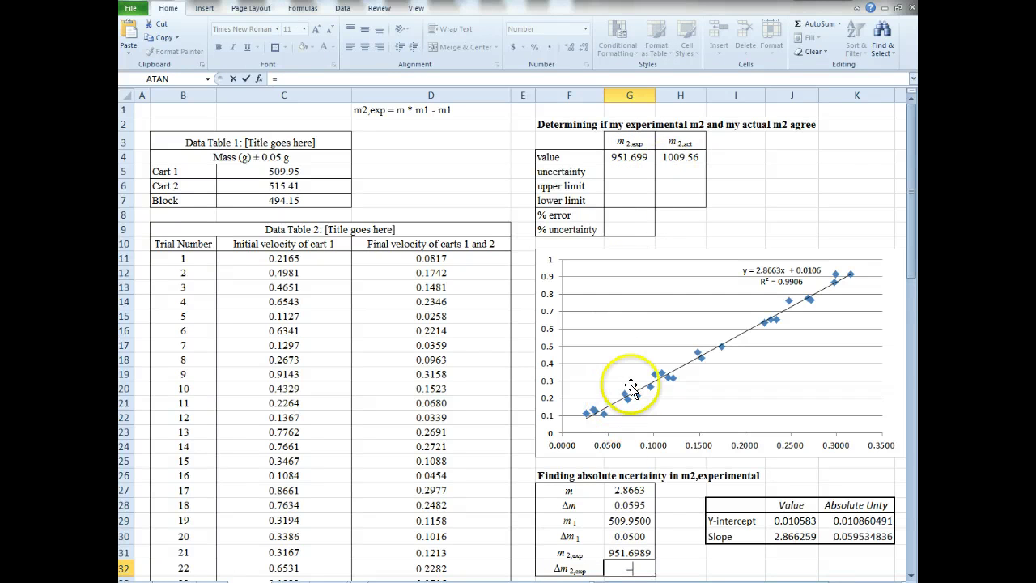
Step: Enter =G27*G29*(G28/G27+G30/G29)+G30 in G32 for Δm2,exp, giving 30.5531
click(628, 489)
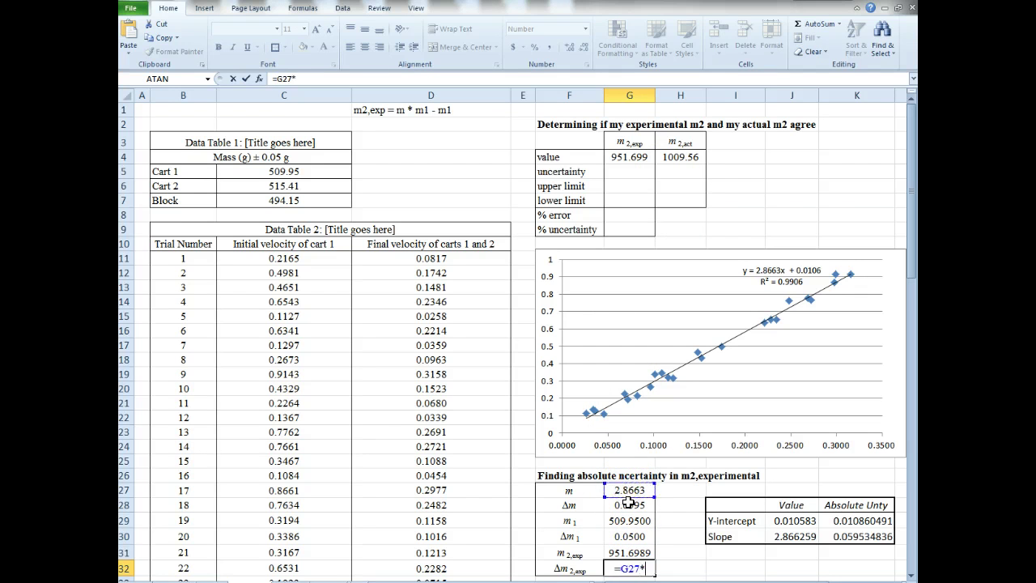
click(619, 522)
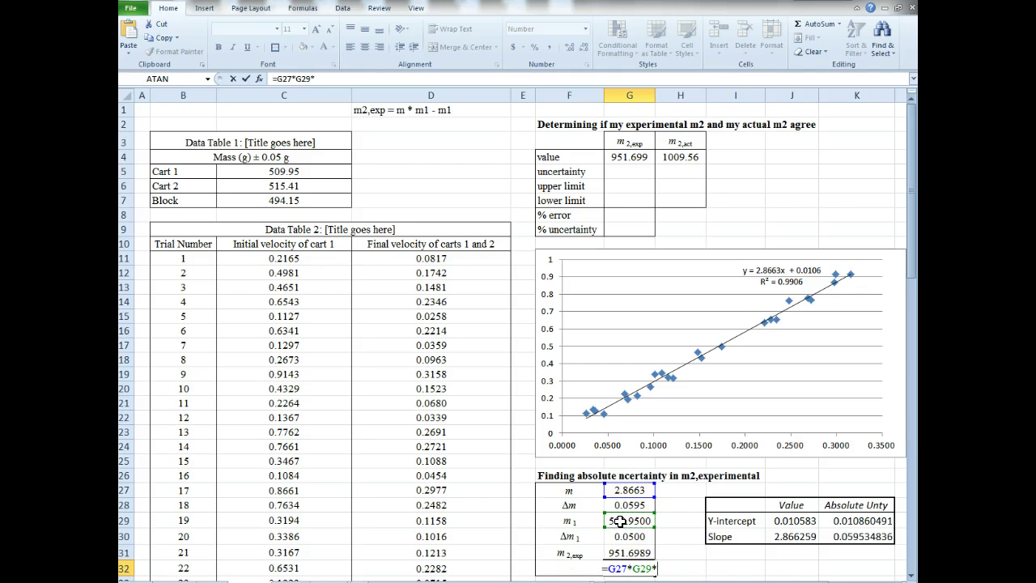
text(*()
click(629, 504)
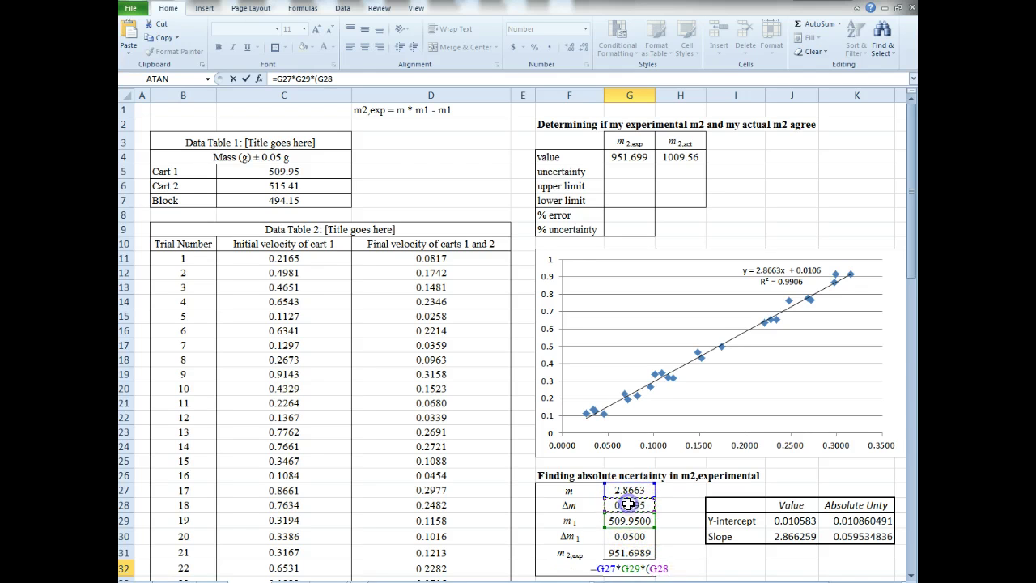
text(/)
click(629, 489)
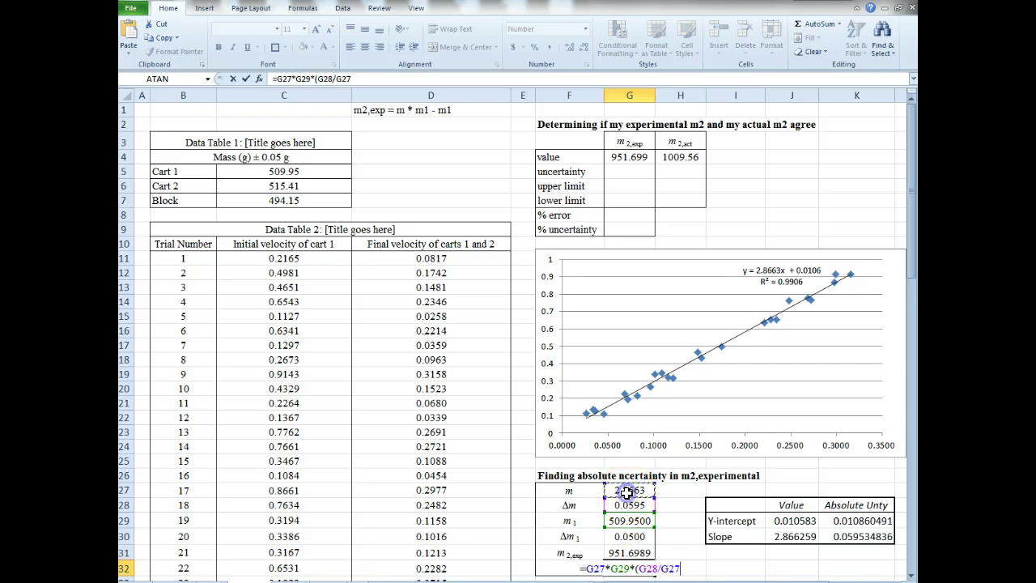
text(+)
click(625, 537)
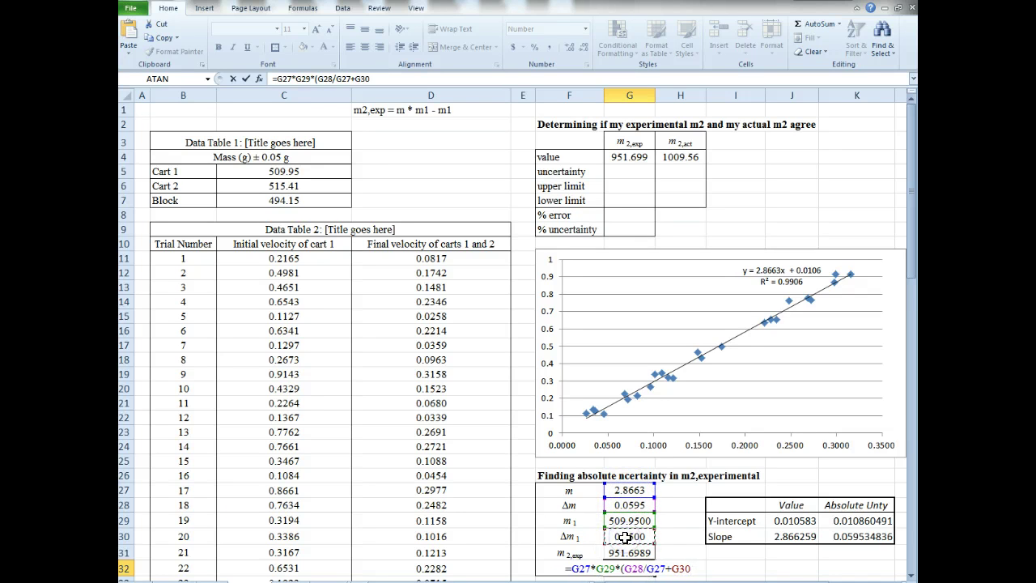
text(/)
click(622, 522)
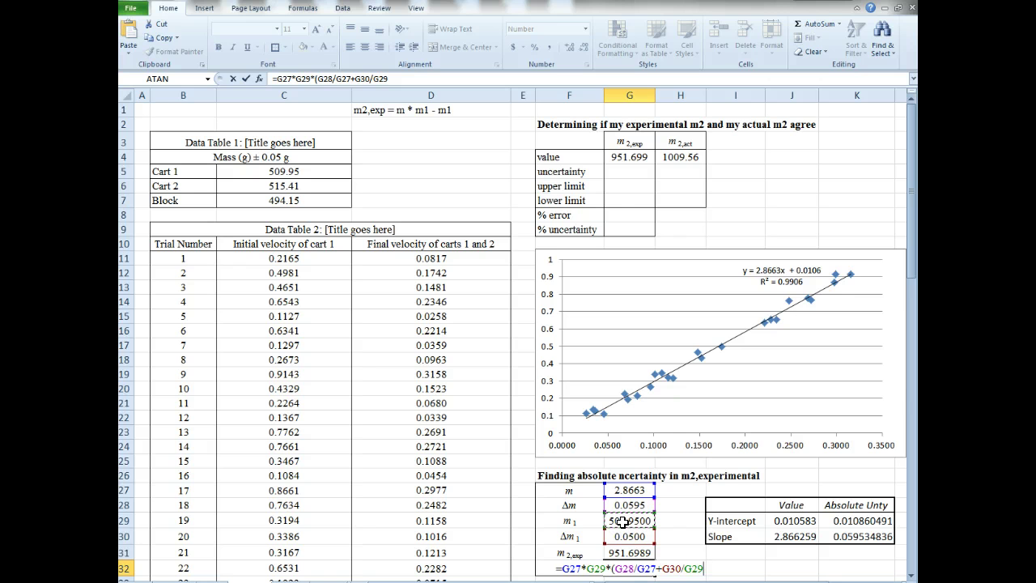
text()+)
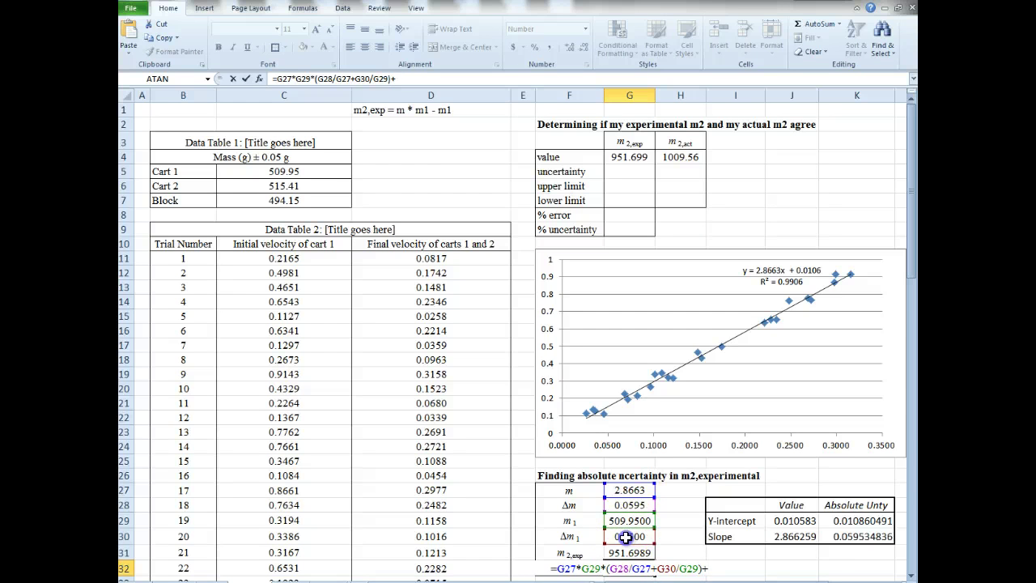
click(628, 536)
key(Return)
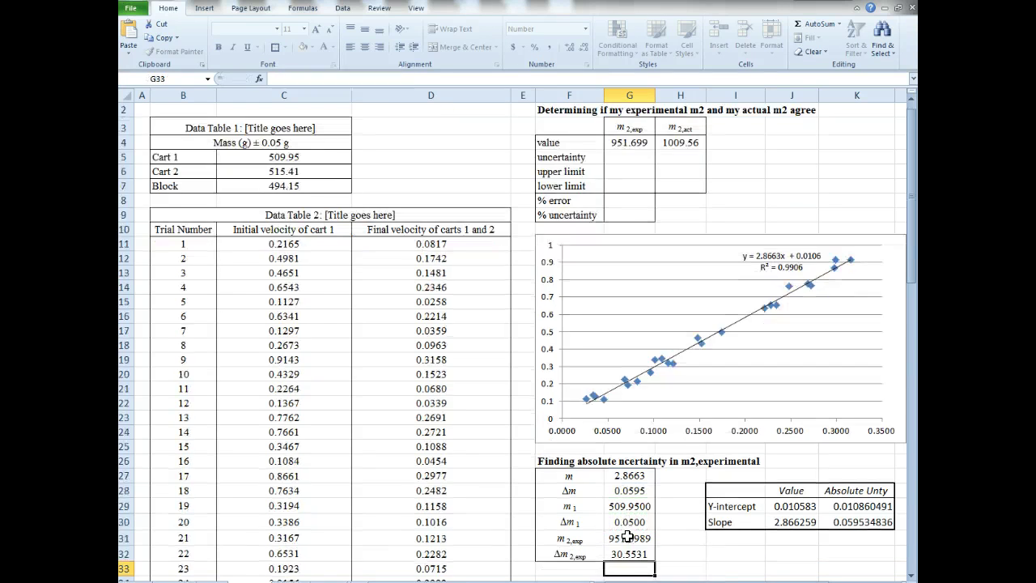
click(648, 553)
scroll(709, 558, up, 1)
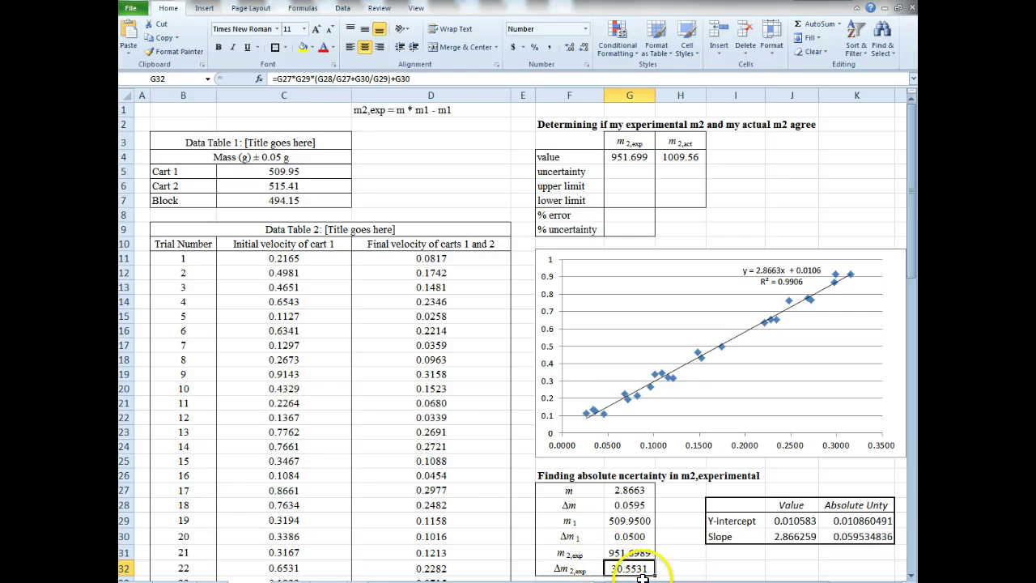
Step: Link G5 to Δm2,exp with =G32 and check the G5, G32 and G31 formulas
click(622, 170)
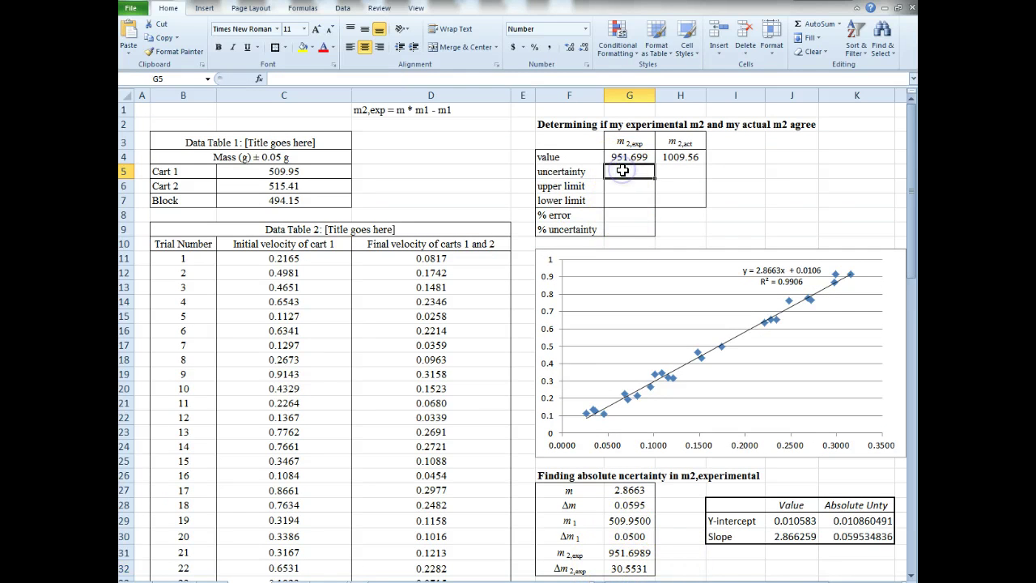
text(=)
click(640, 566)
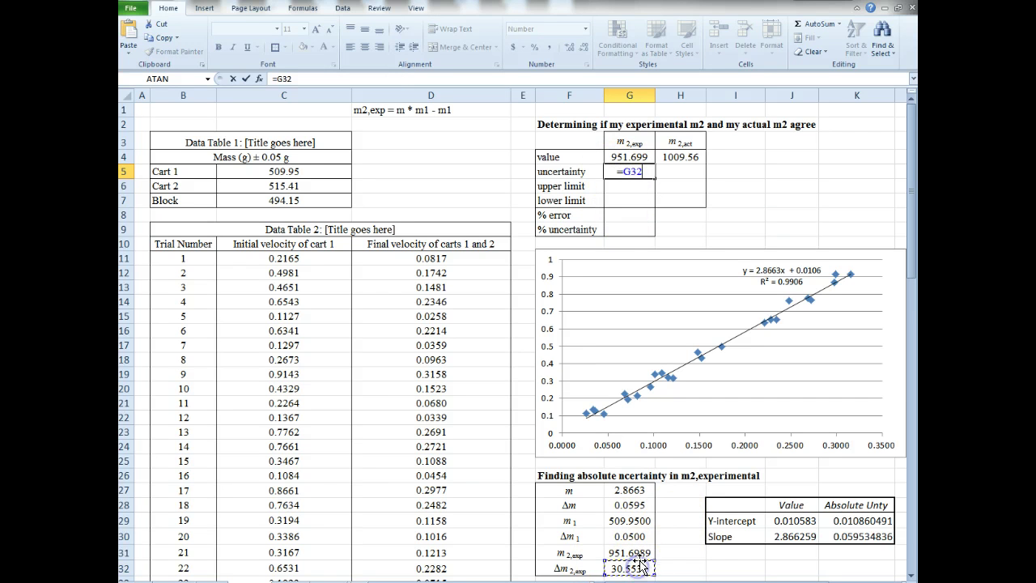
text(+)
key(BackSpace)
key(Return)
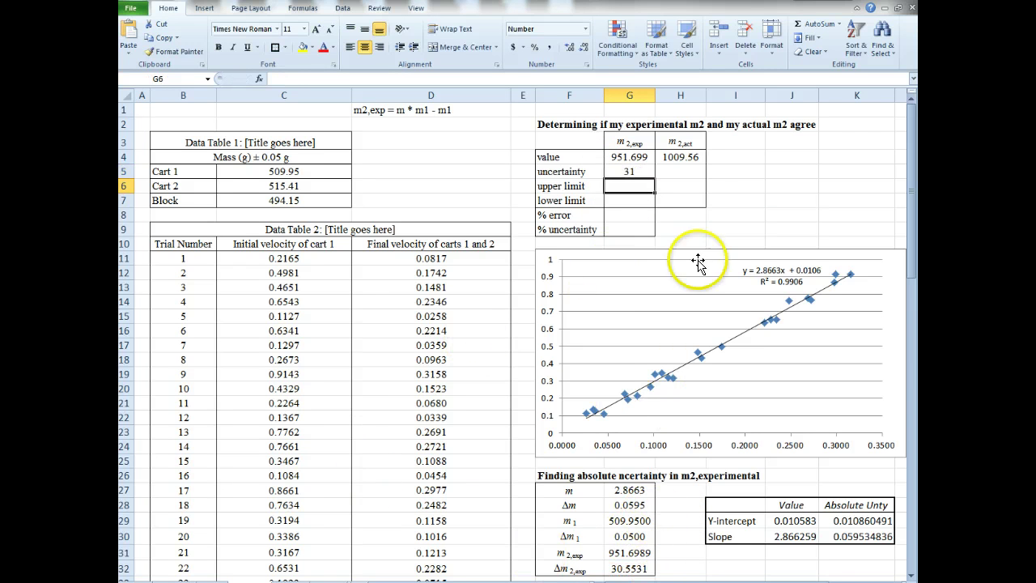
click(635, 168)
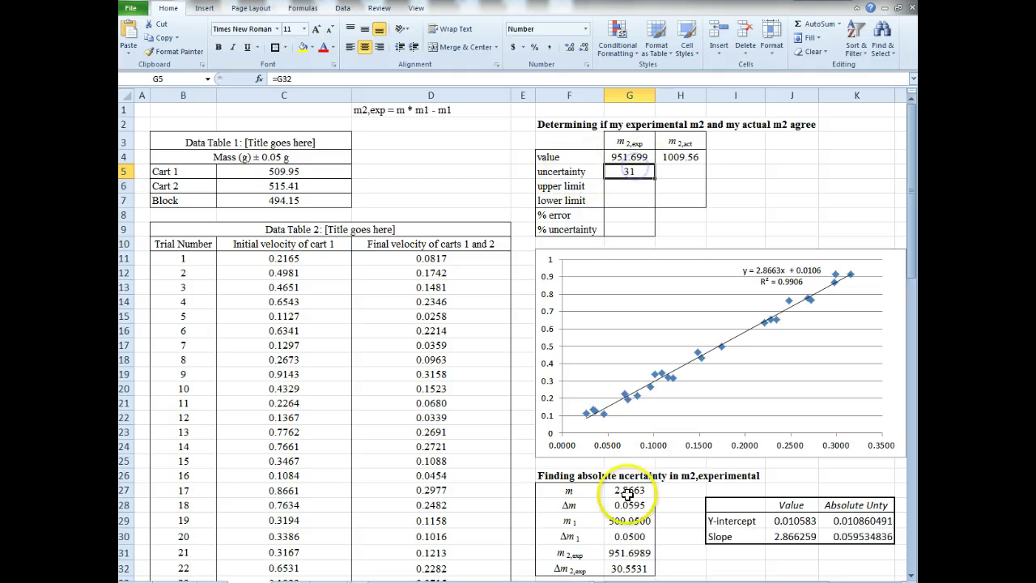
click(627, 566)
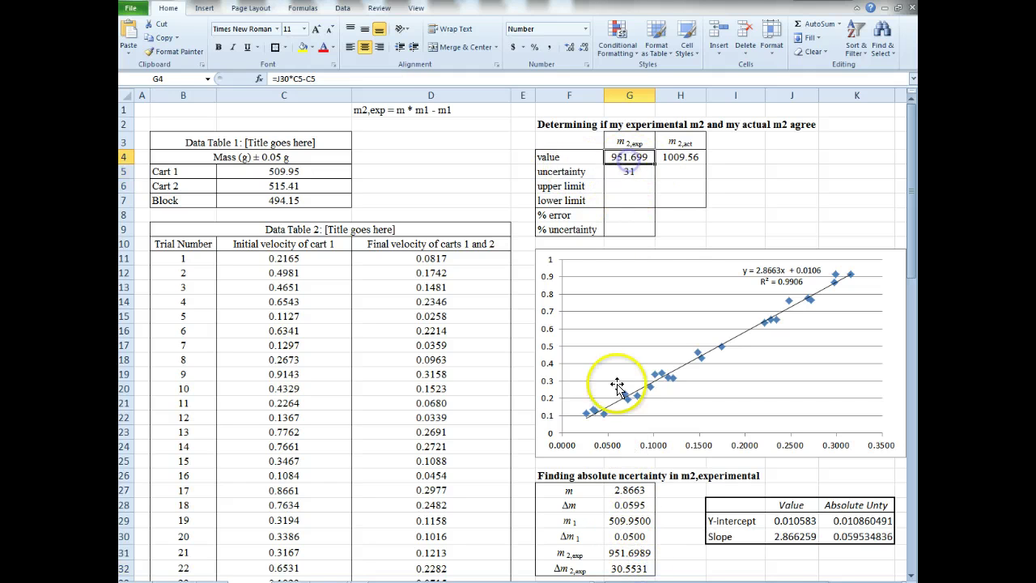
click(627, 552)
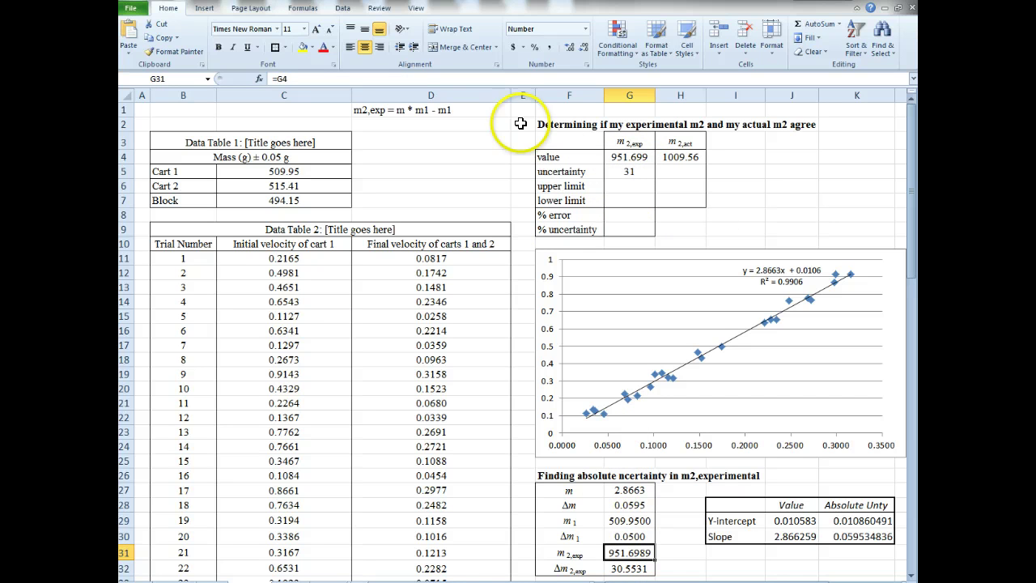
click(623, 172)
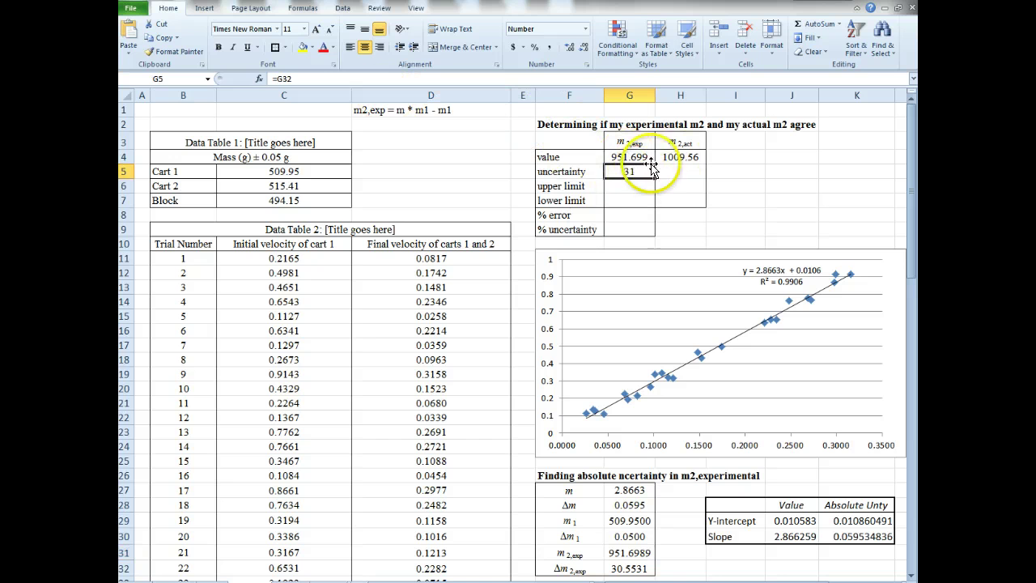
Step: Increase decimals on G5:H10 twice so G5 shows 30.553
shift+click(672, 235)
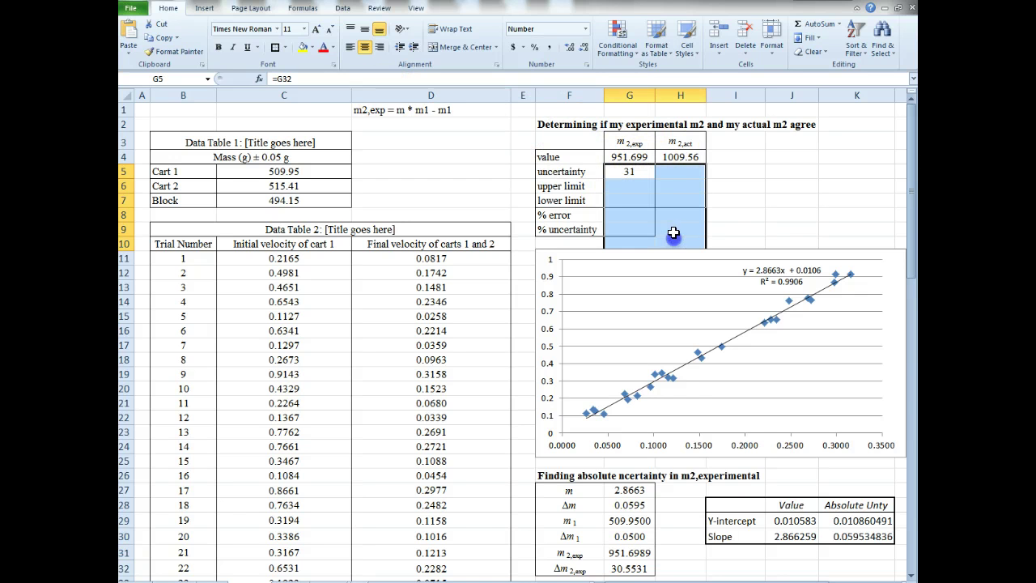
click(570, 49)
click(570, 49)
click(729, 208)
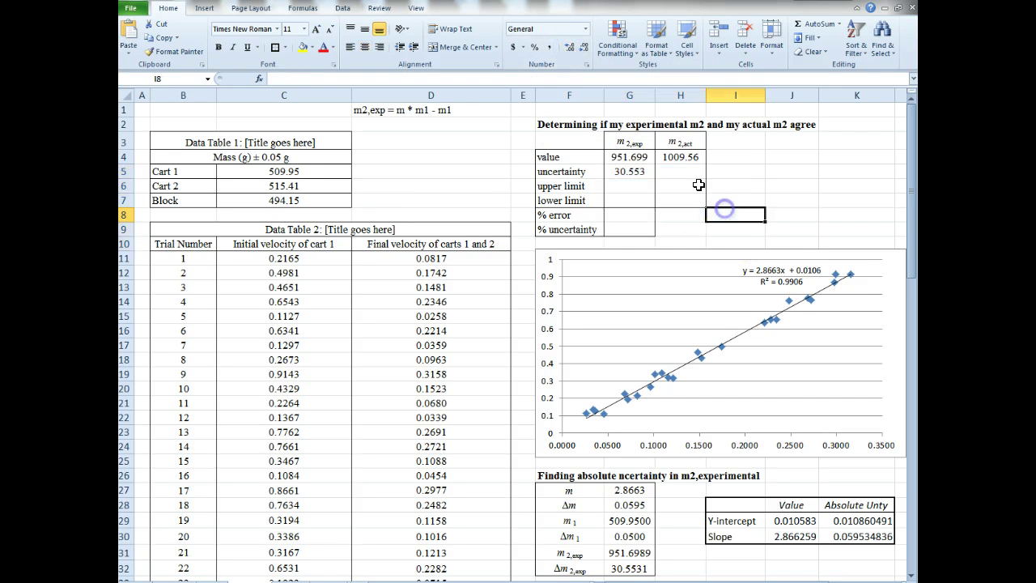
click(680, 172)
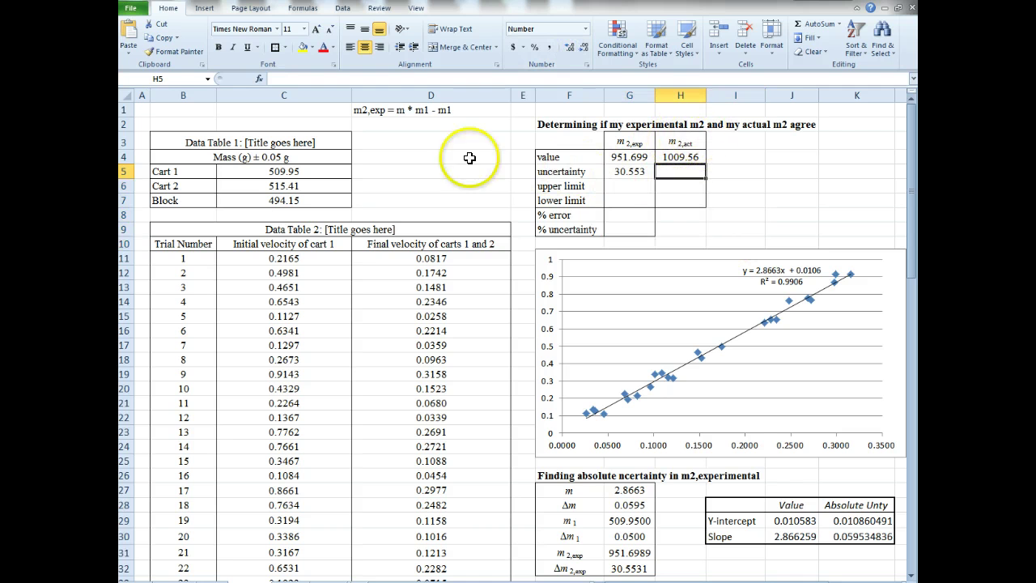
click(680, 156)
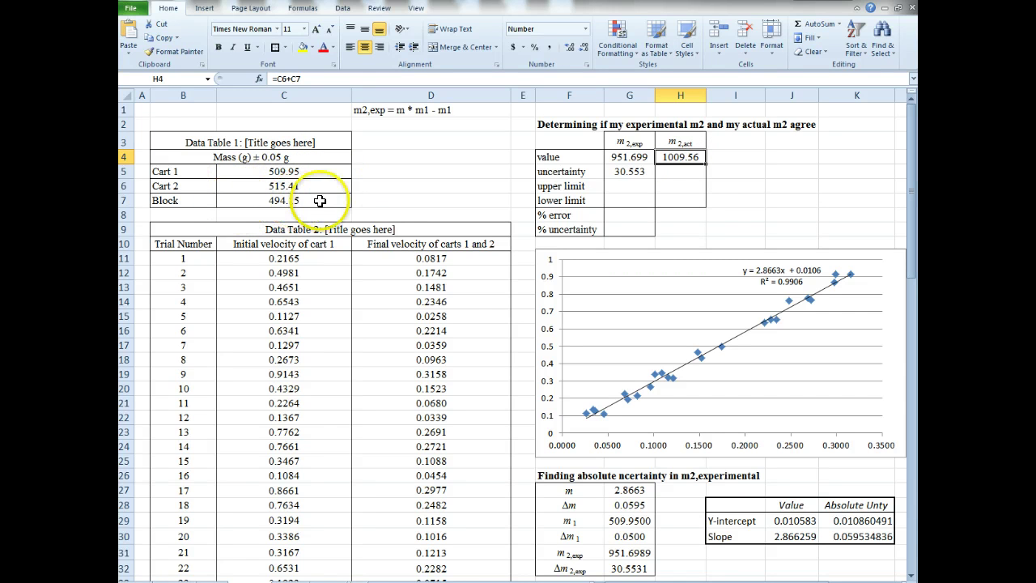
Step: Set H5 to =0.05+0.05, showing 0.1, and display H4 as 1009.6
click(685, 173)
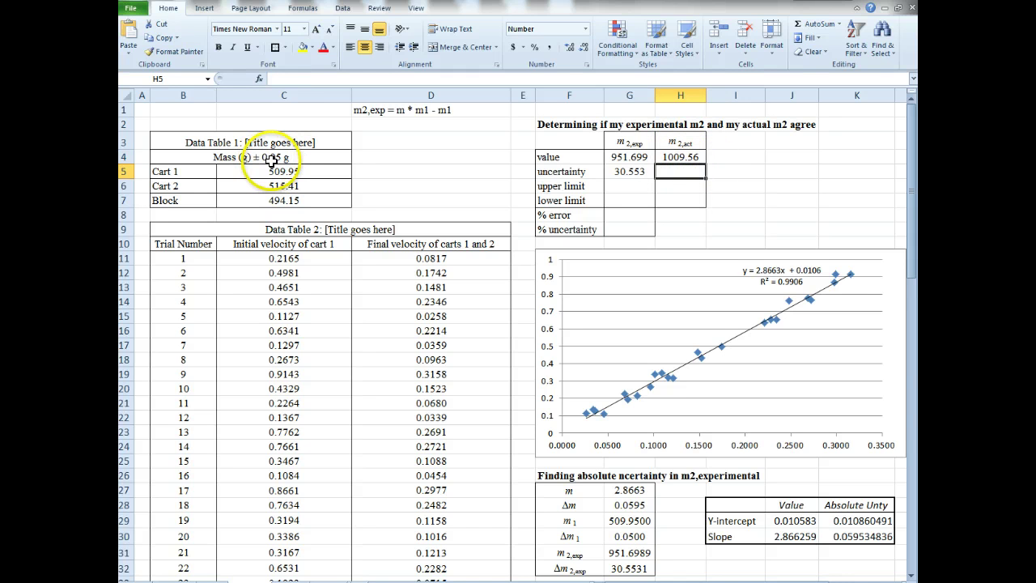
text(=.05+.05)
key(Return)
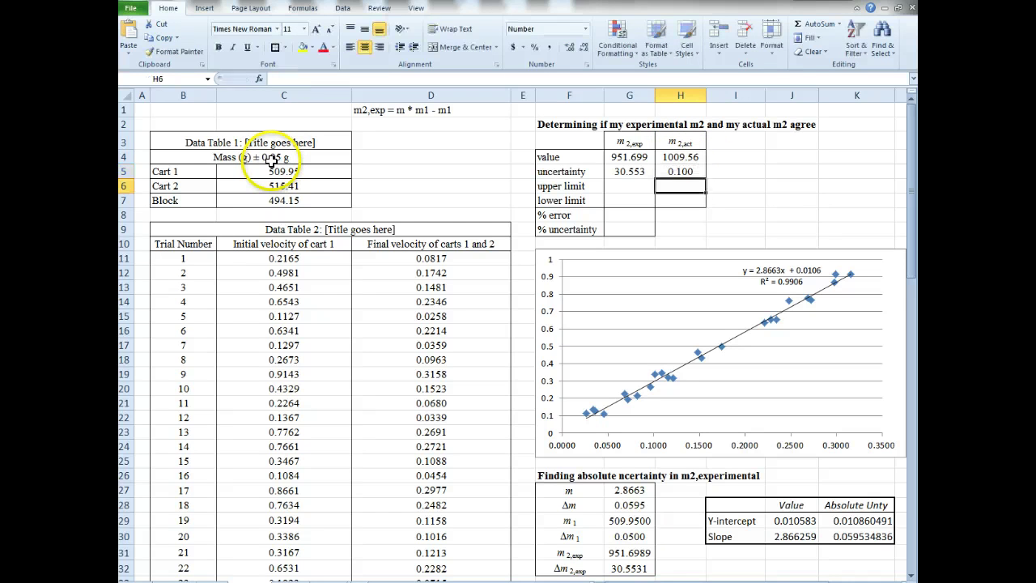
click(678, 175)
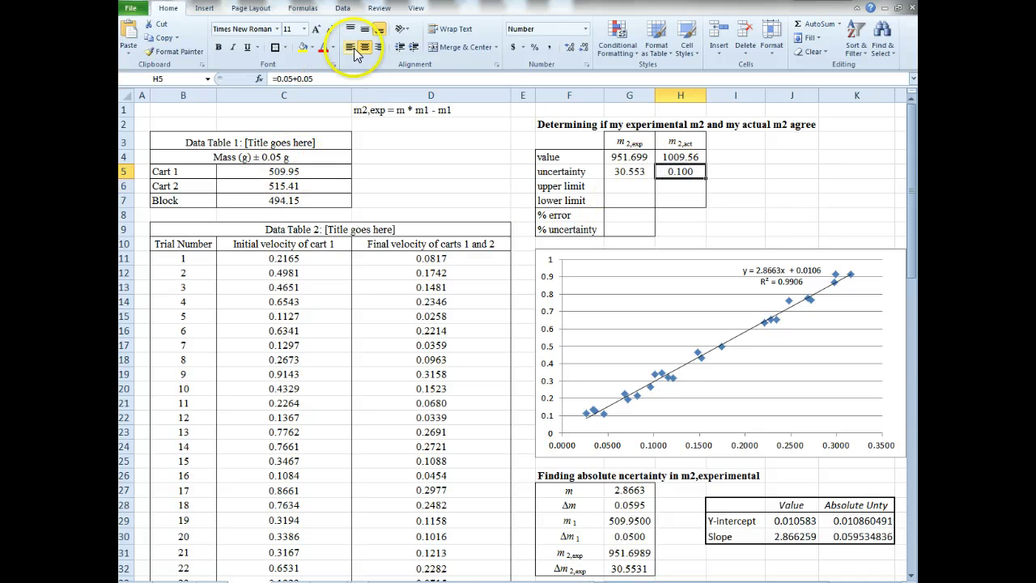
click(568, 48)
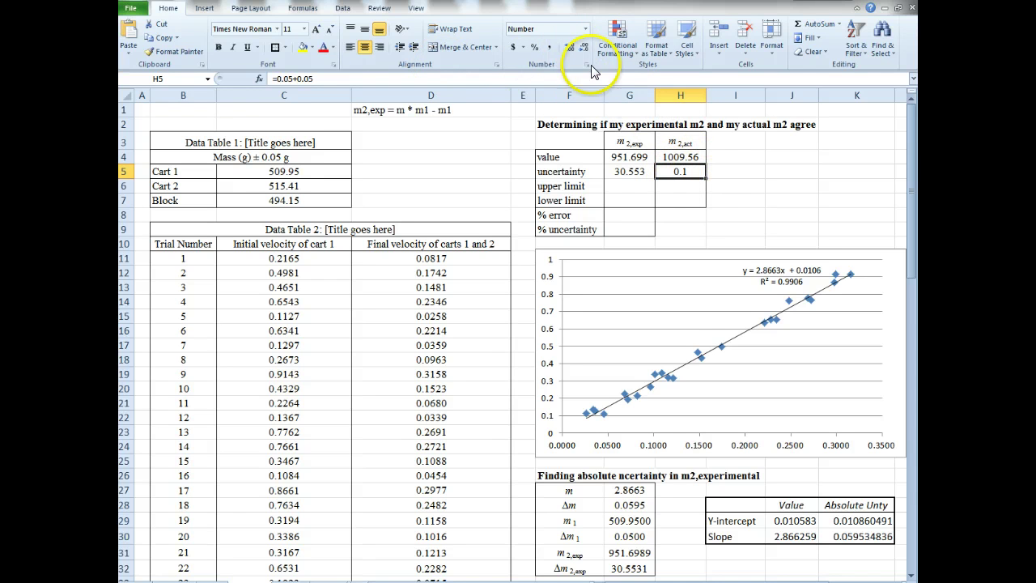
click(567, 48)
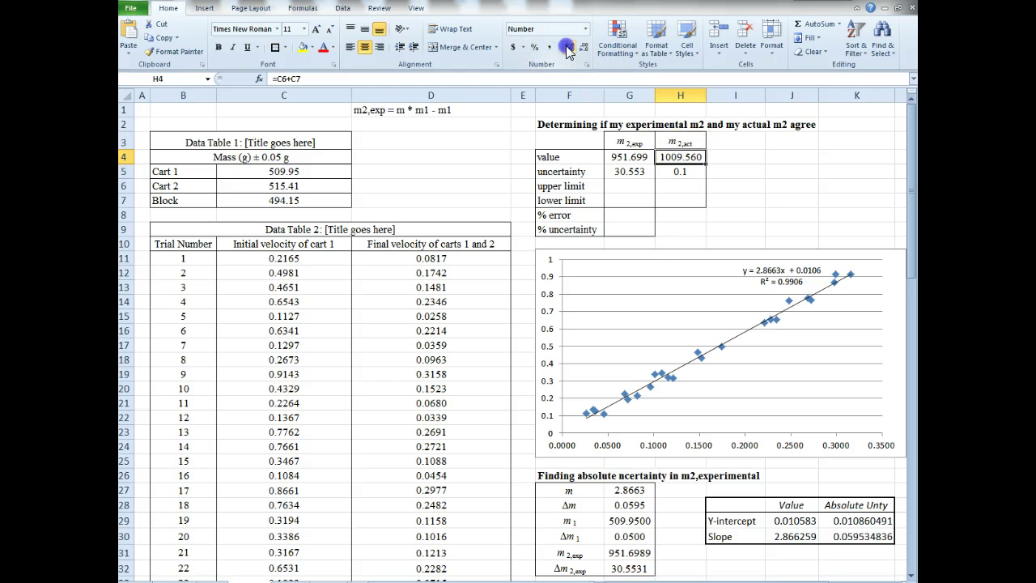
click(582, 49)
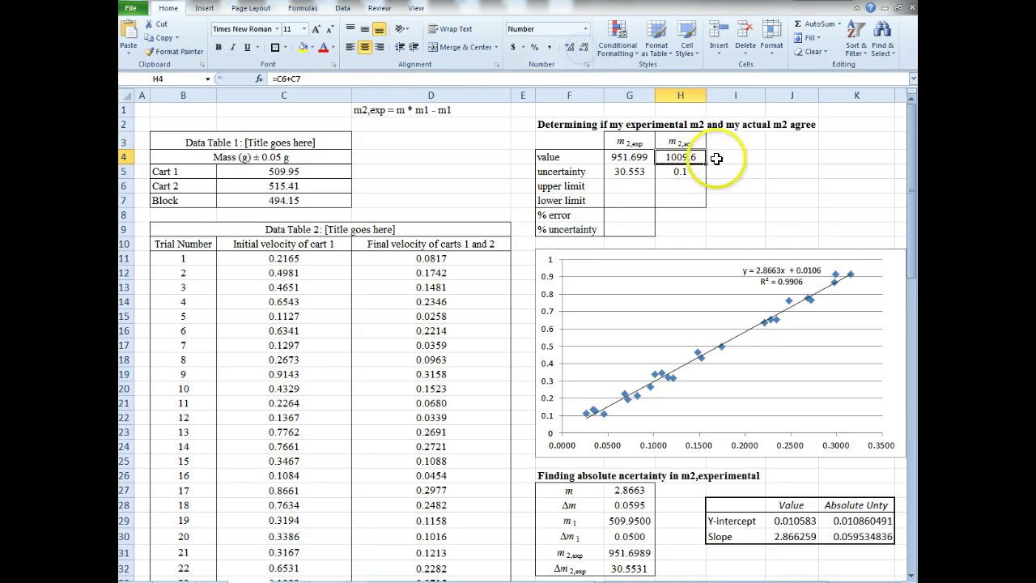
click(673, 161)
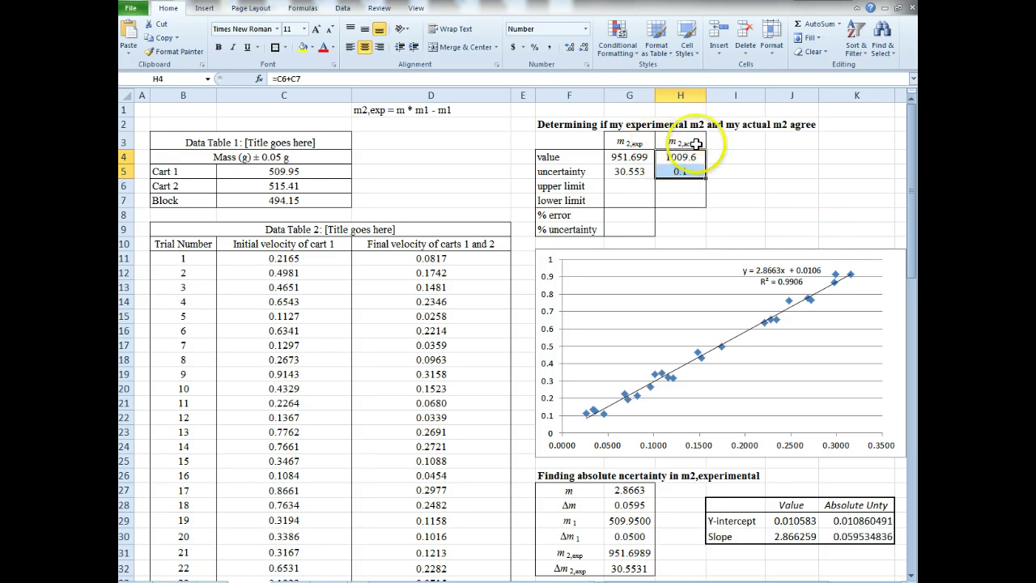
Step: Replace the experimental uncertainty and value with rounded 30 in G5 and 950 in G4
click(638, 171)
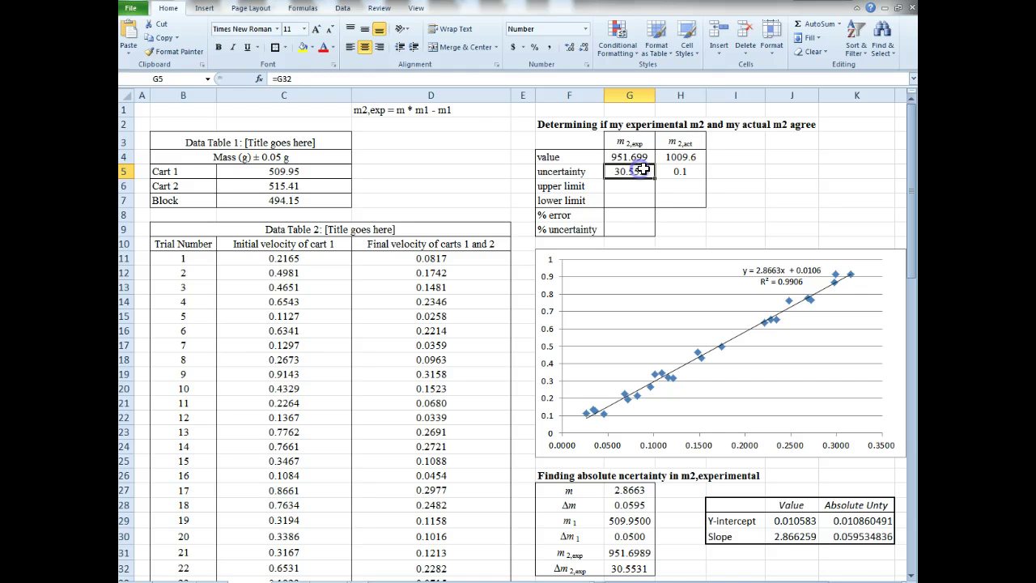
click(569, 48)
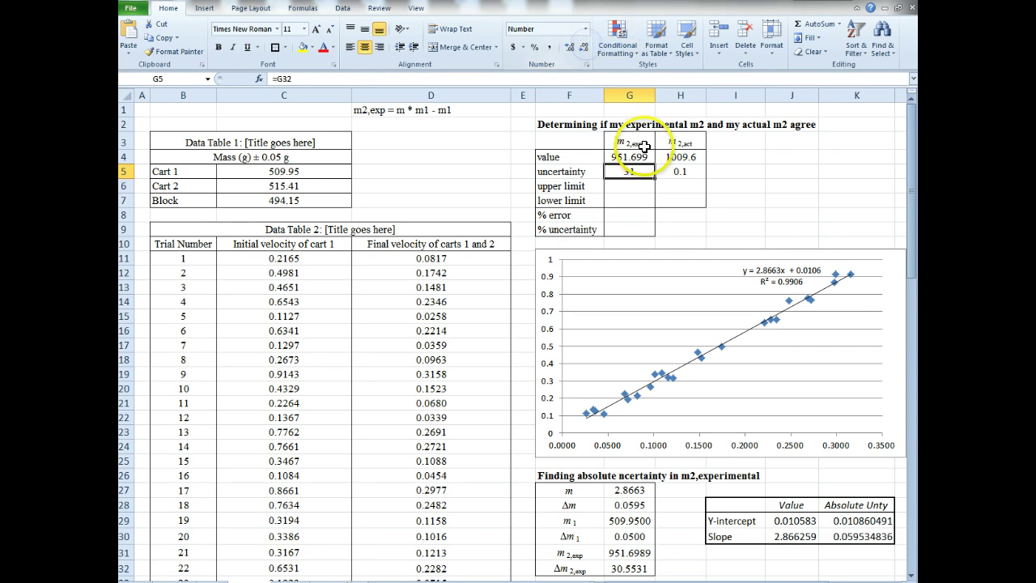
text(30)
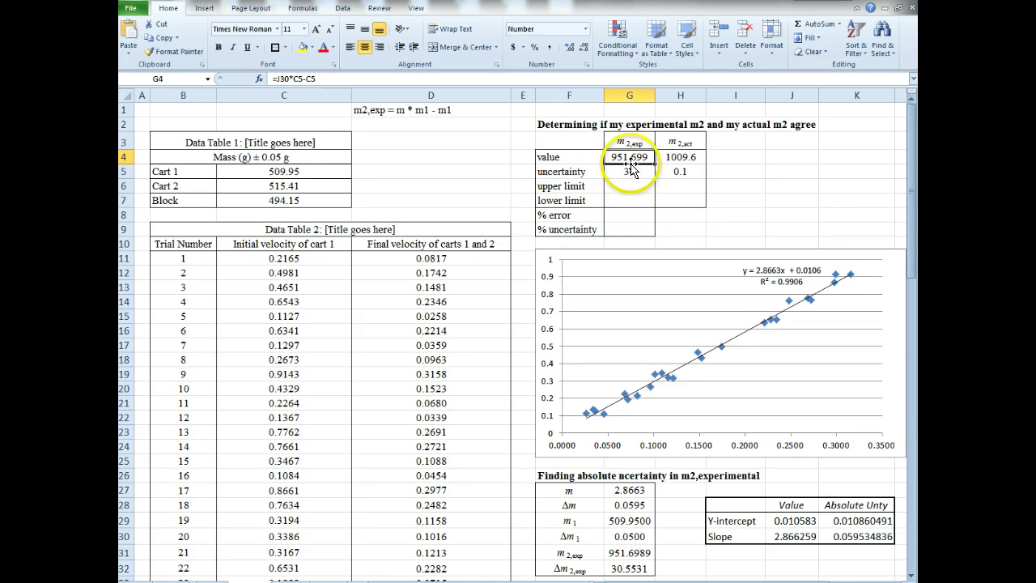
text(950)
key(Return)
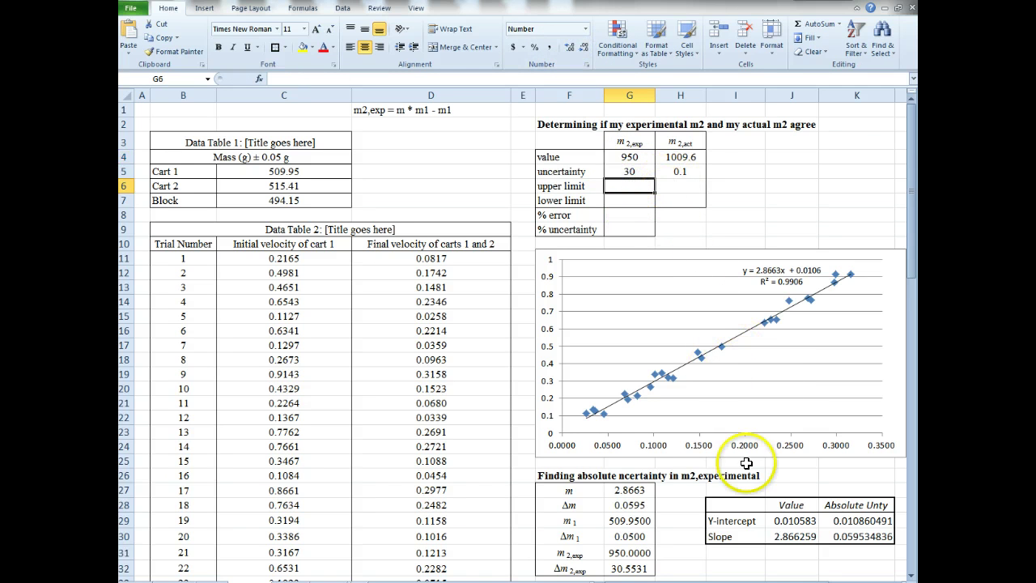
Step: Narrow columns G and H, then enter G6 =G4+G5 and G7 =G4-G5 (980, 920)
drag(706, 95, 652, 94)
drag(628, 156, 664, 154)
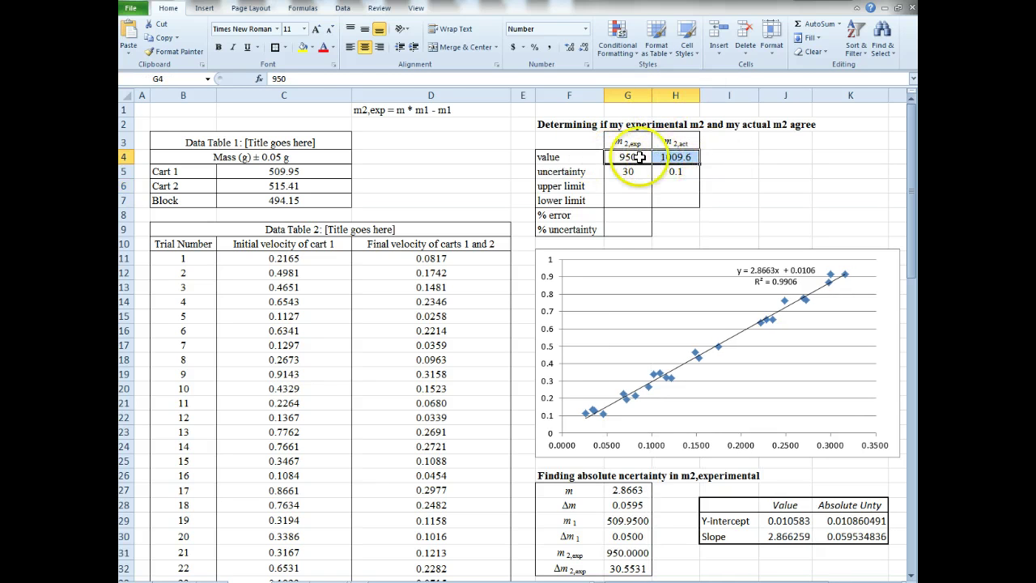
click(732, 158)
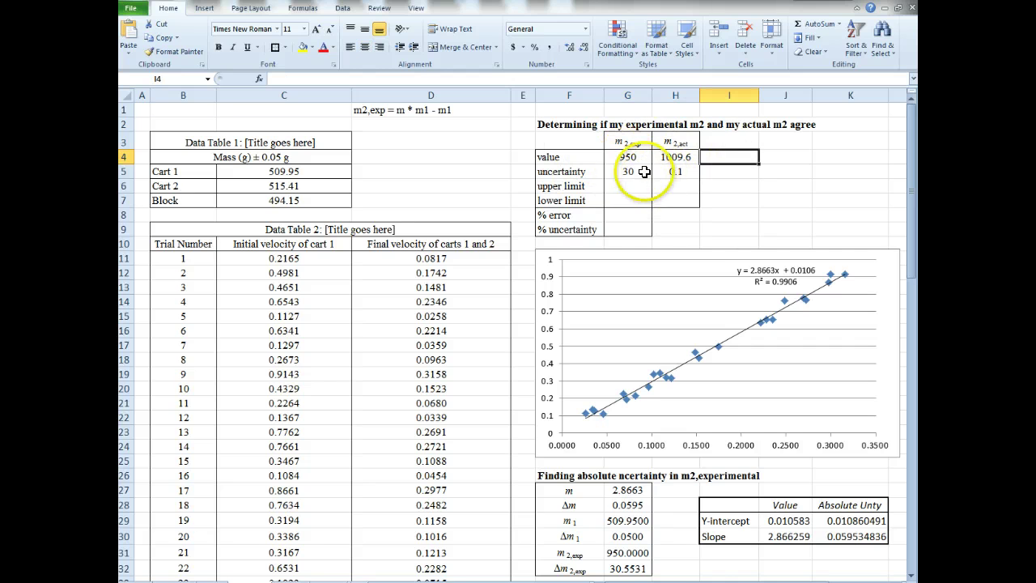
click(628, 171)
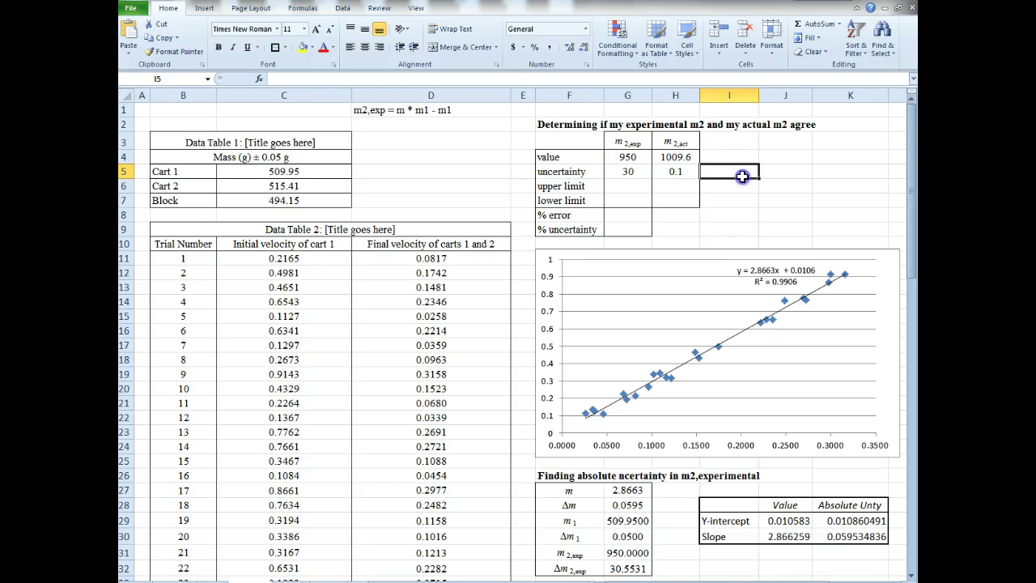
click(636, 187)
text(=)
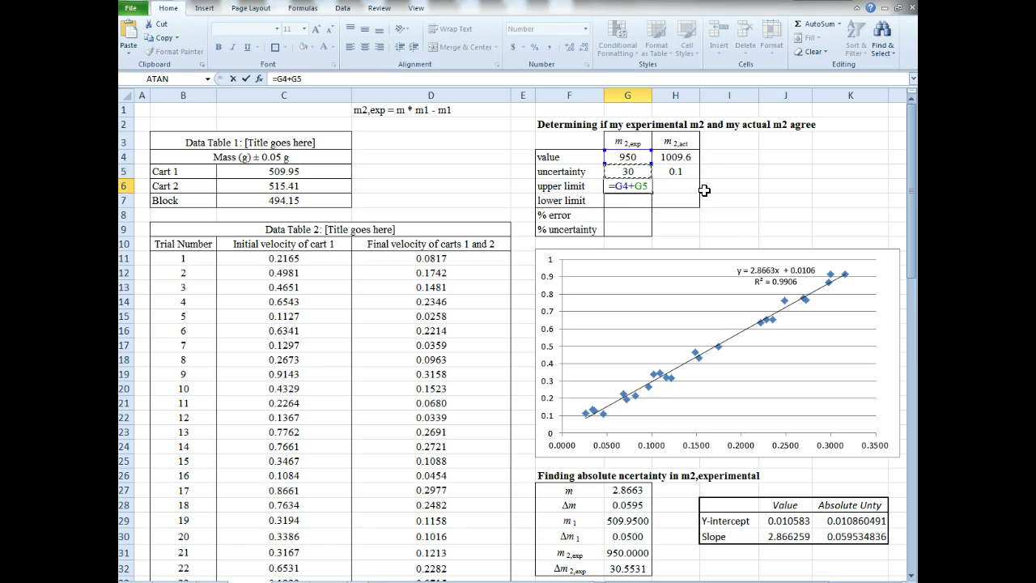
key(Return)
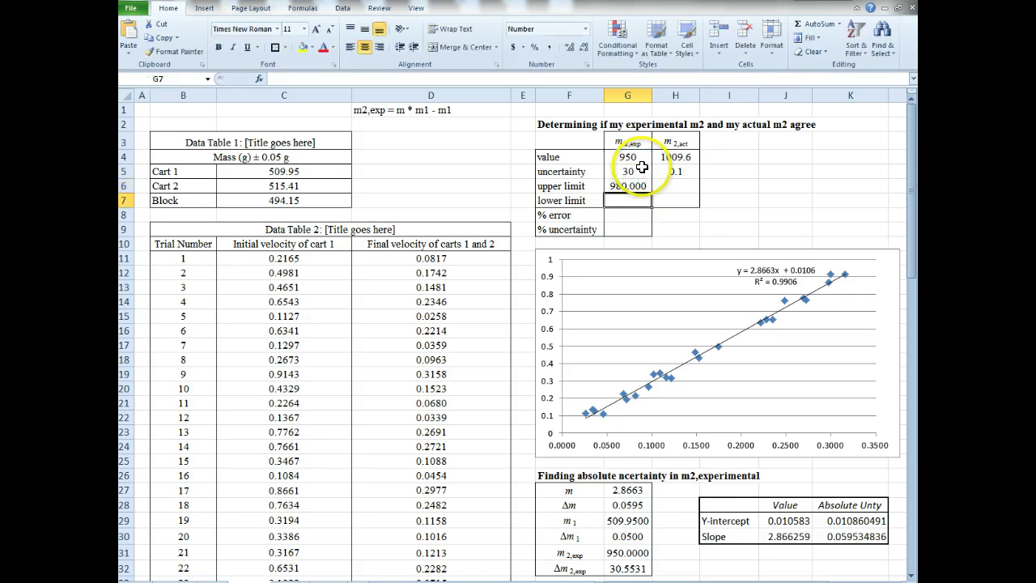
text(=)
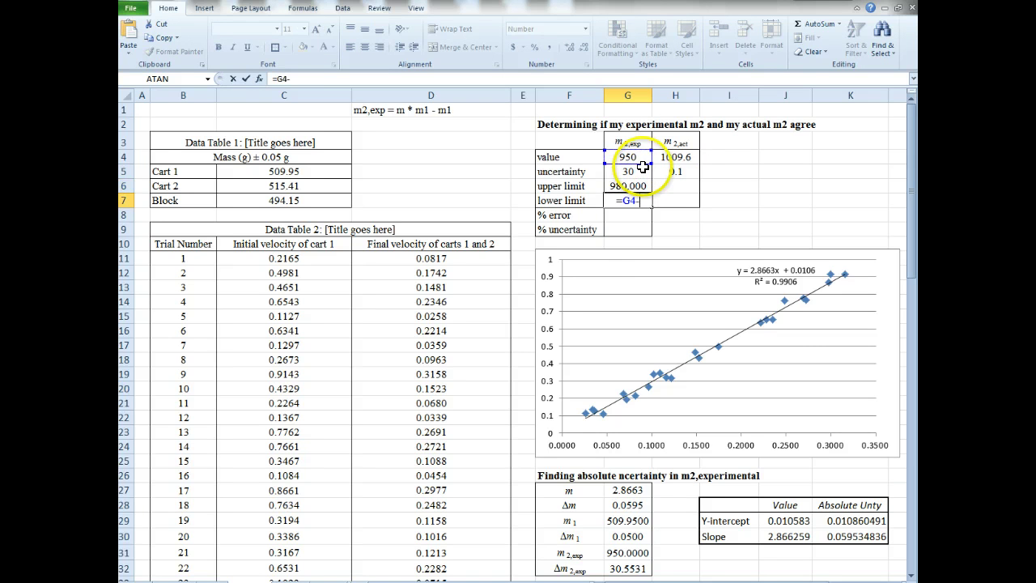
key(Return)
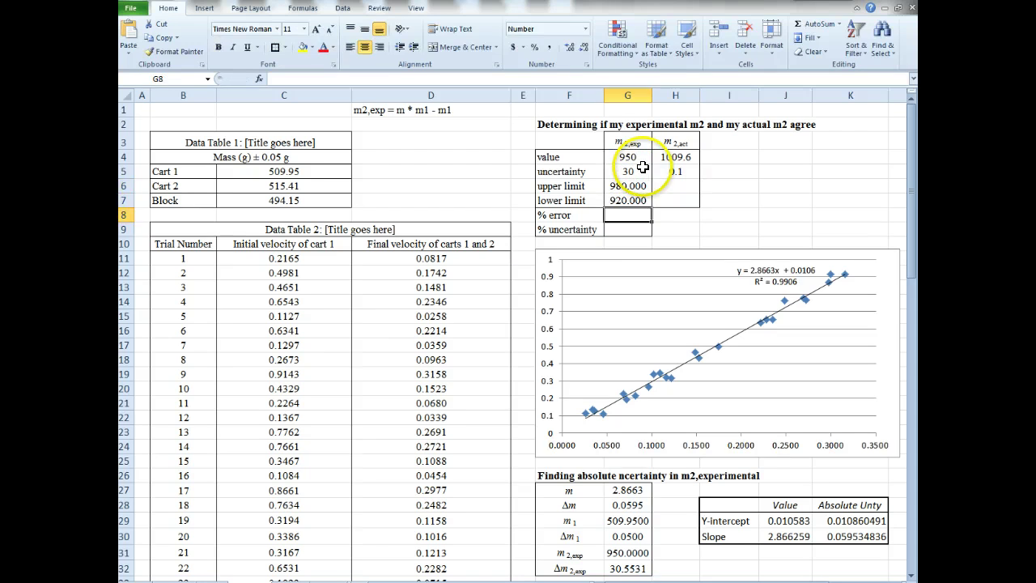
Step: Enter H6 =H4+H5 and H7 =H4-H5 for actual m2 limits 1009.660 and 1009.460
key(Up)
key(Up)
key(Right)
text(=)
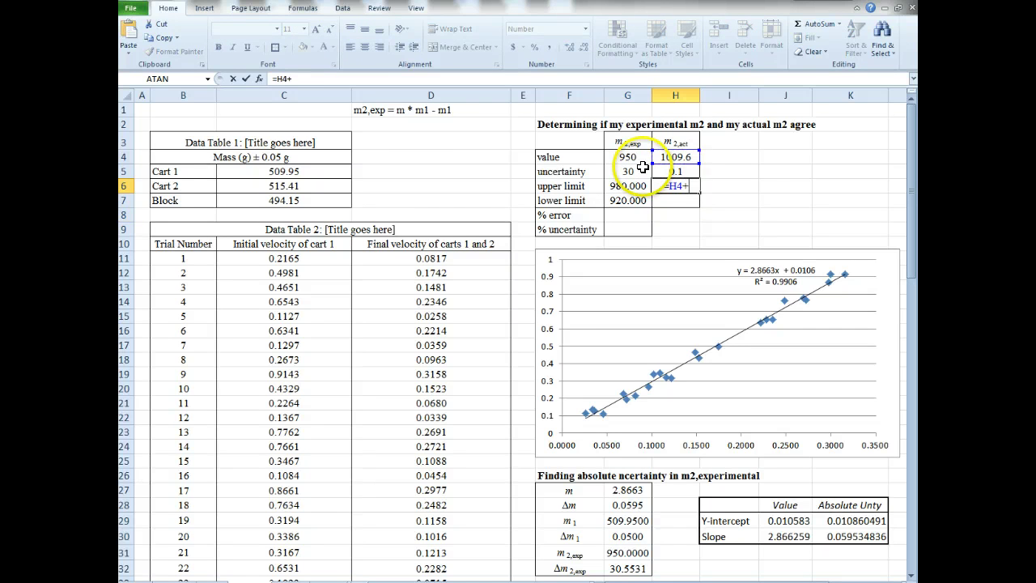
key(Return)
text(=)
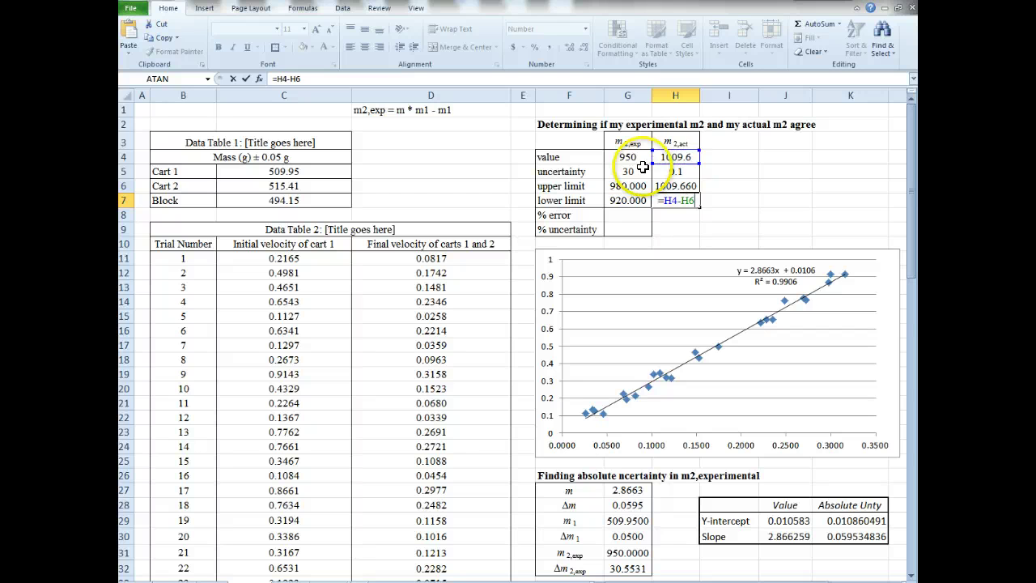
key(Return)
key(shift+Left)
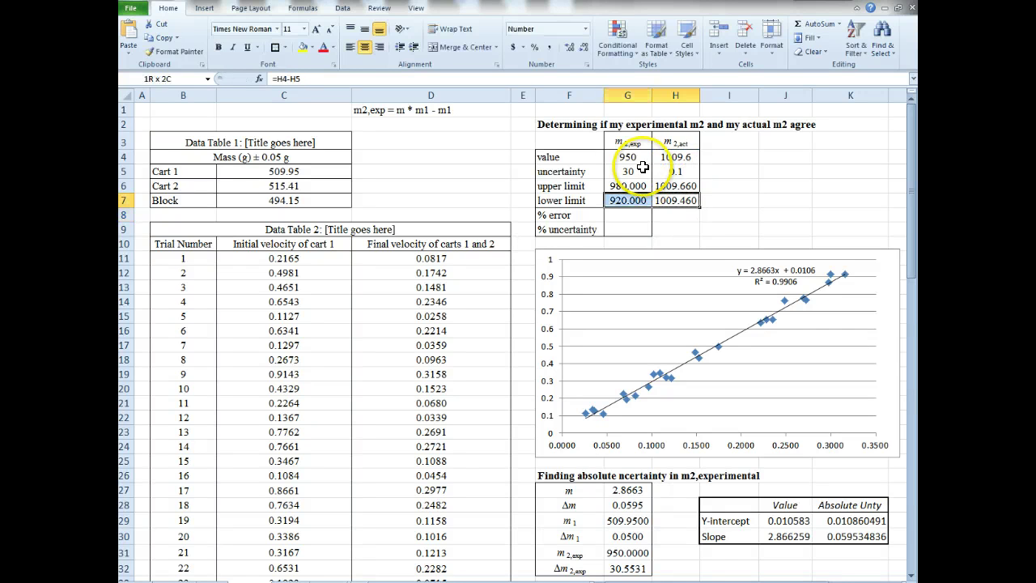
Step: Reduce the four limit cells to one decimal, giving 1009.7 and 1009.5 for m2,act
key(shift+Up)
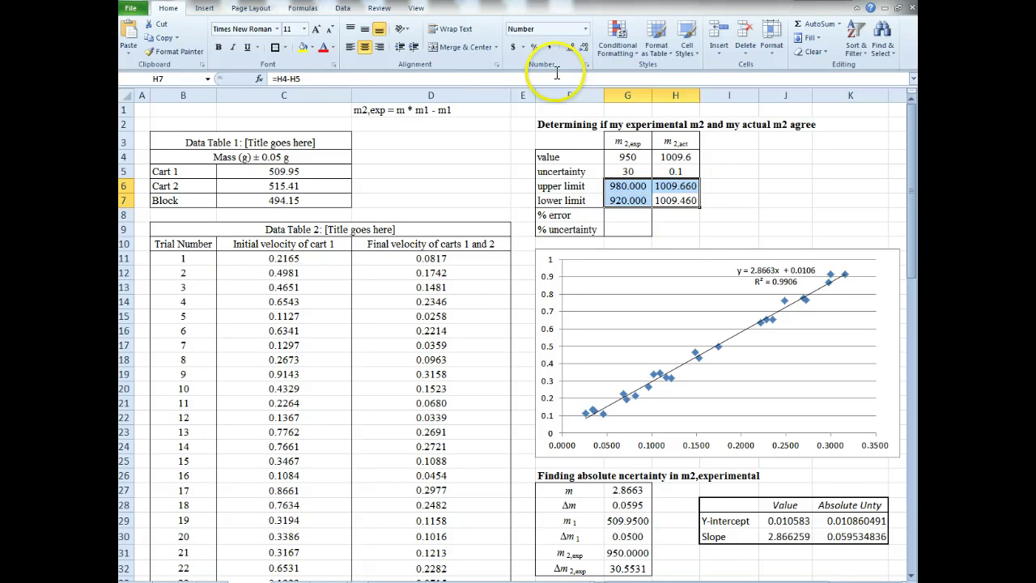
click(569, 48)
click(582, 48)
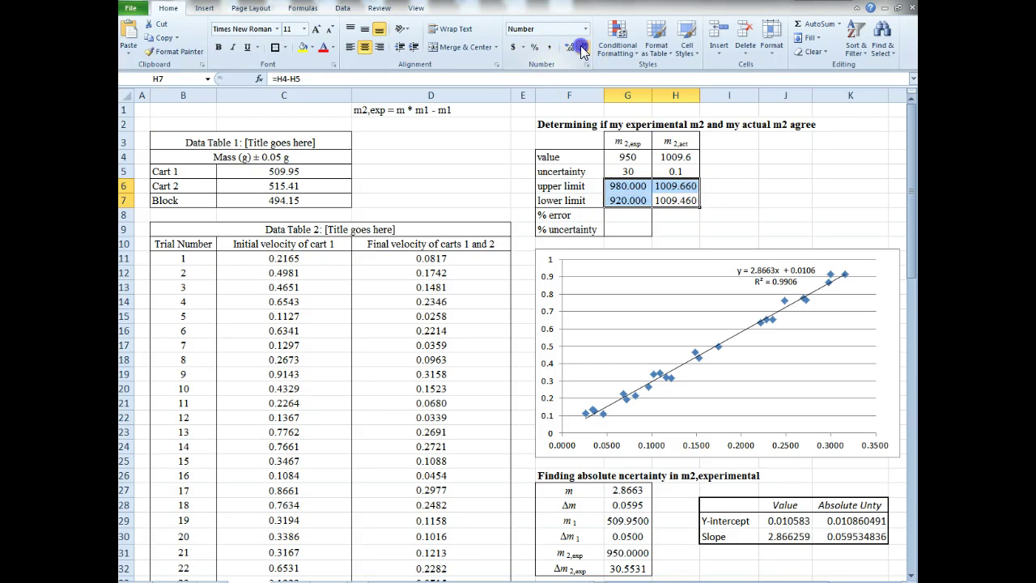
click(581, 48)
click(726, 200)
drag(692, 186, 693, 201)
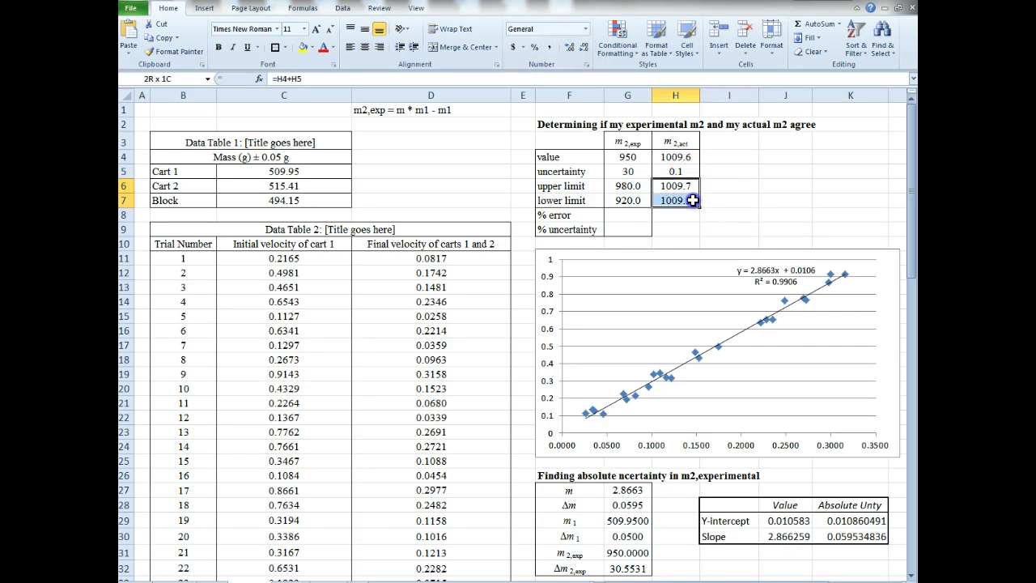
click(678, 172)
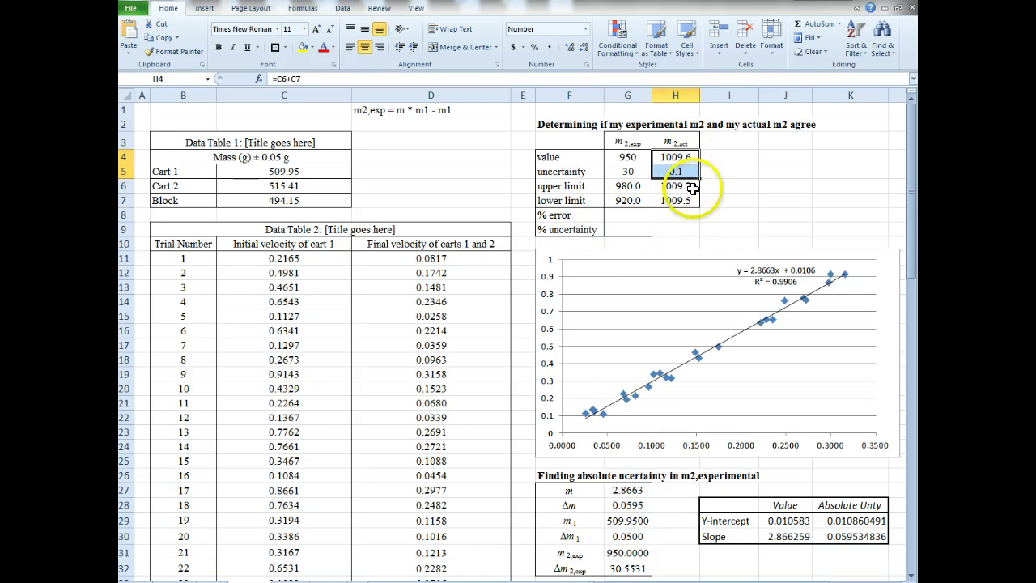
Step: Remove the decimals from the experimental limits so G6:G7 show 980 and 920
drag(689, 186, 696, 200)
drag(639, 186, 638, 201)
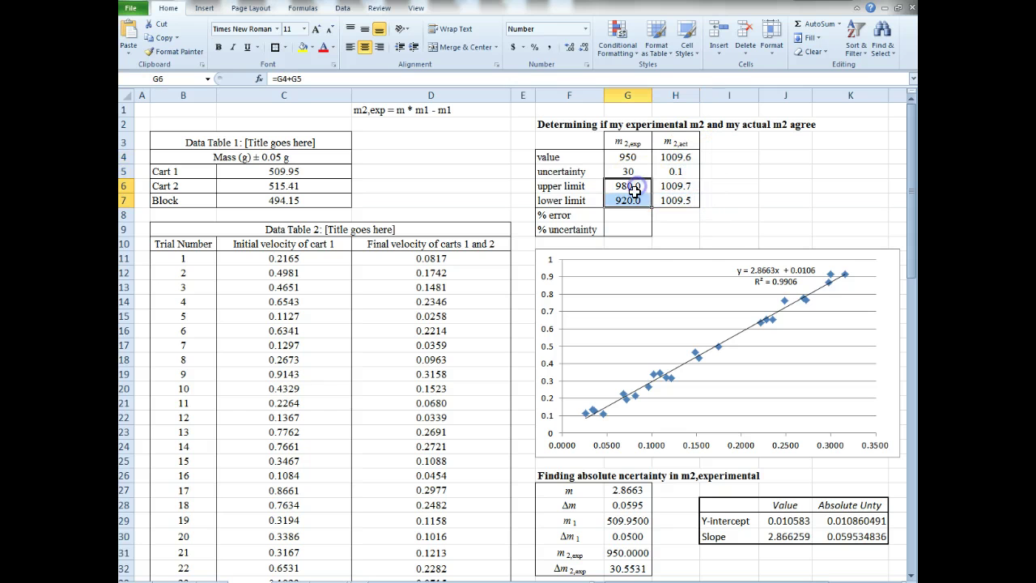
click(586, 52)
drag(628, 157, 631, 171)
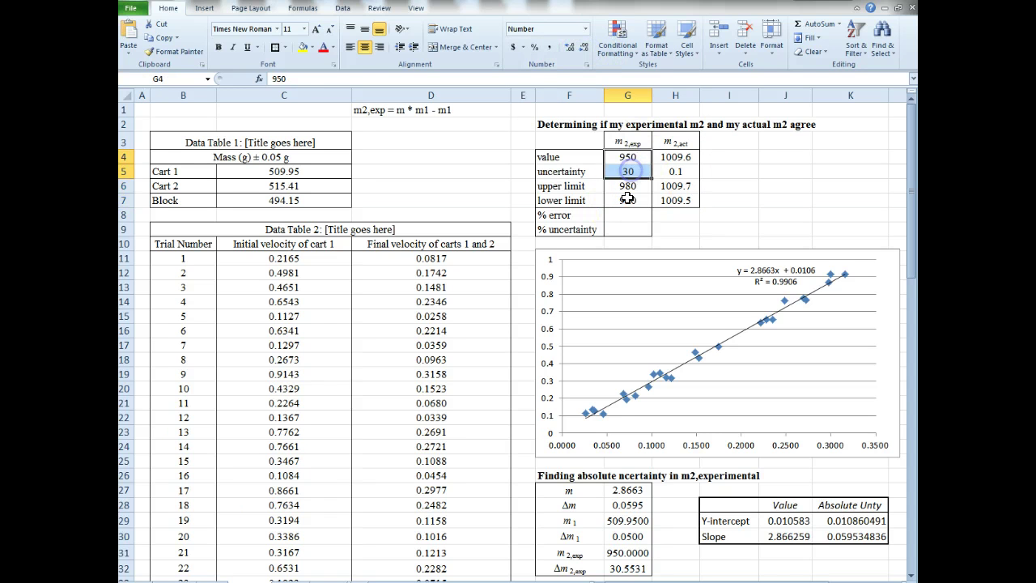
click(638, 213)
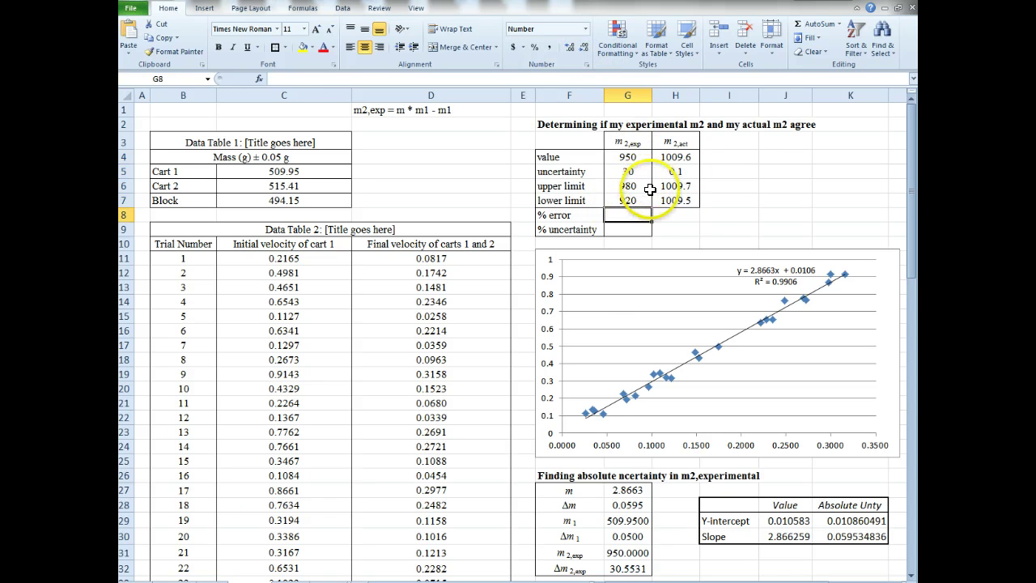
click(625, 186)
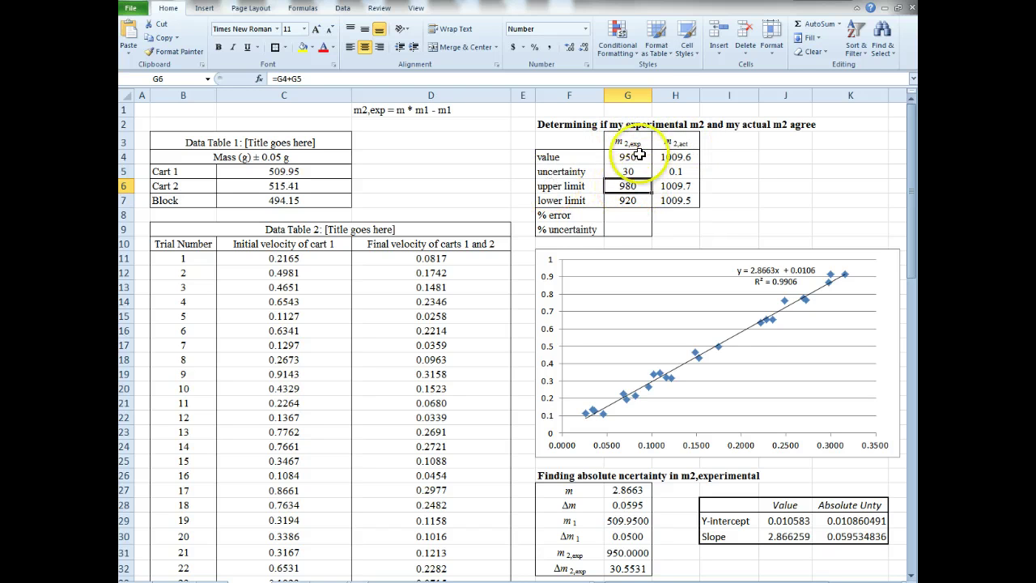
Step: Check the upper and lower limit formulas for experimental and actual m2 in G6:H7
click(671, 202)
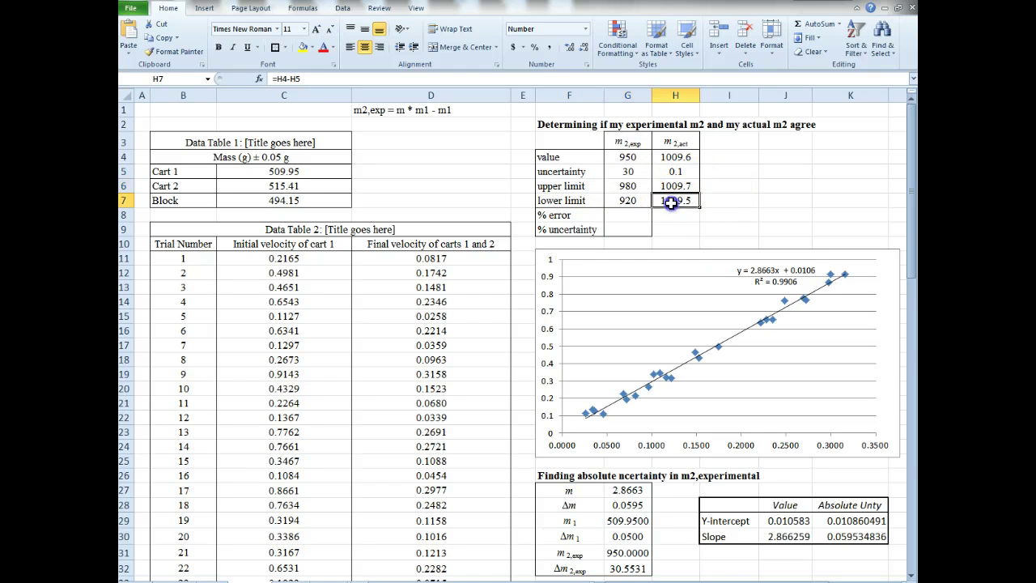
click(675, 140)
click(686, 205)
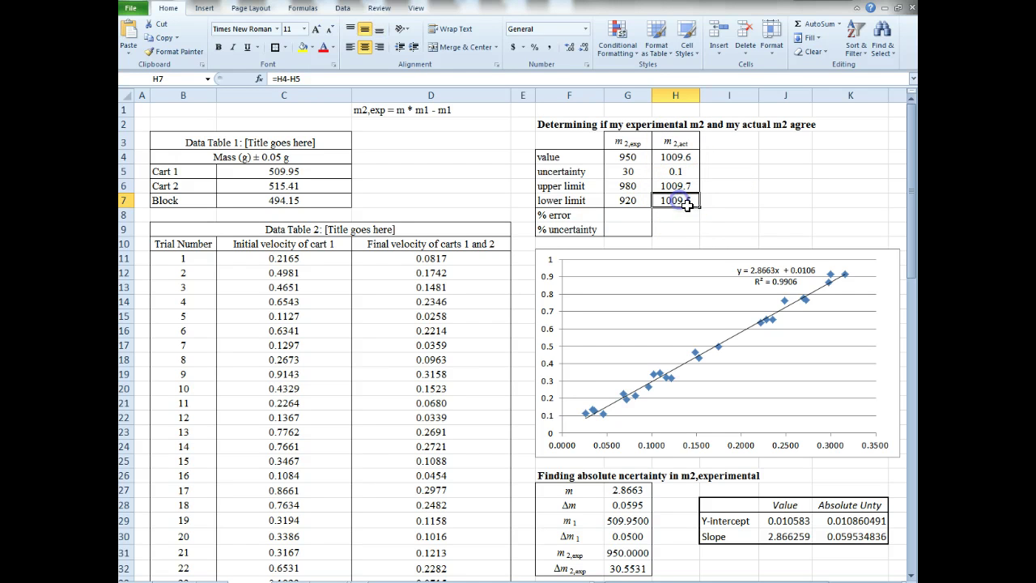
click(627, 199)
click(628, 186)
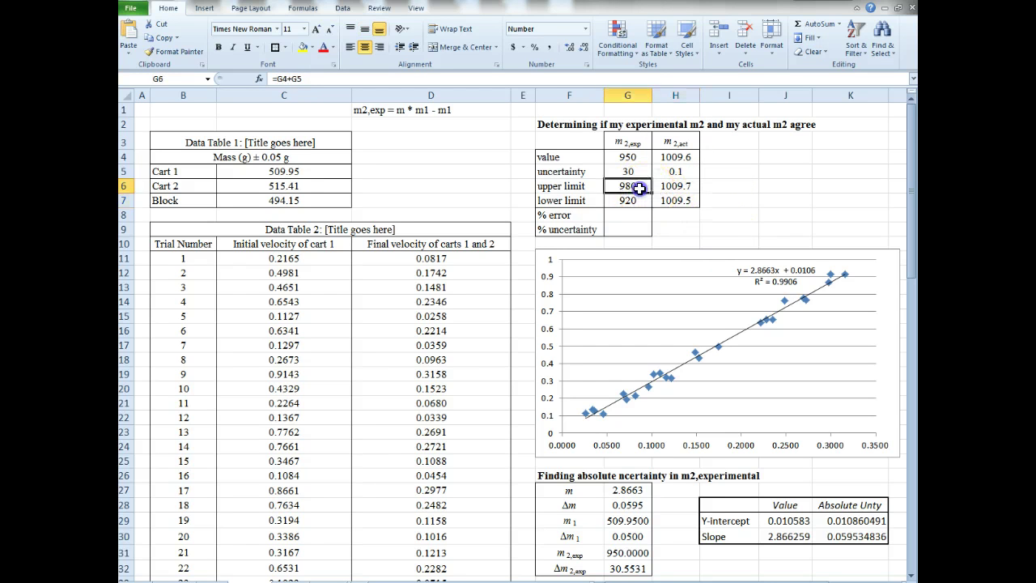
click(674, 201)
click(631, 185)
click(669, 201)
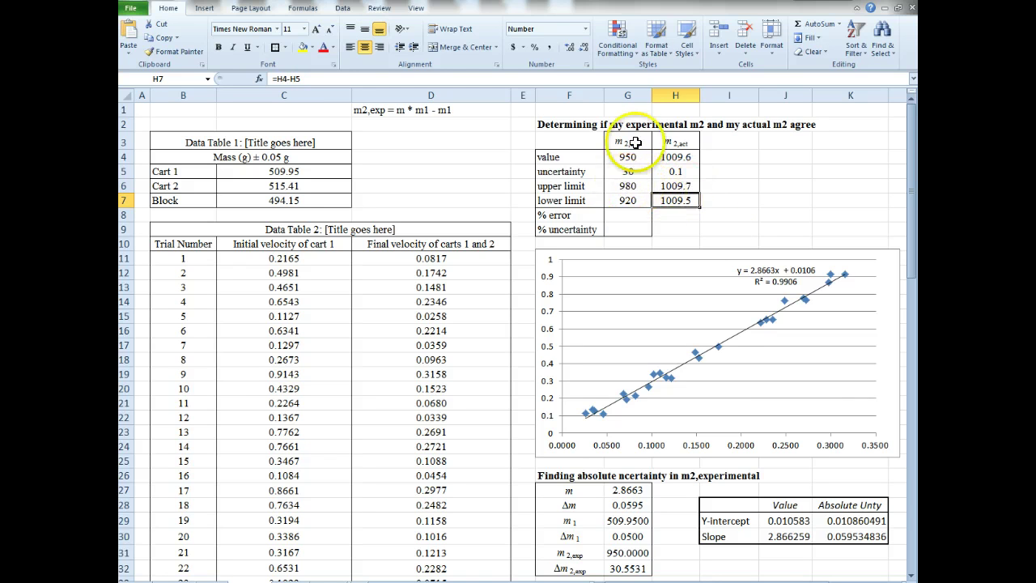
Step: Review the m2,act limits (1009.7, 1009.5), its H3 heading and the G5 uncertainty
drag(632, 185, 675, 195)
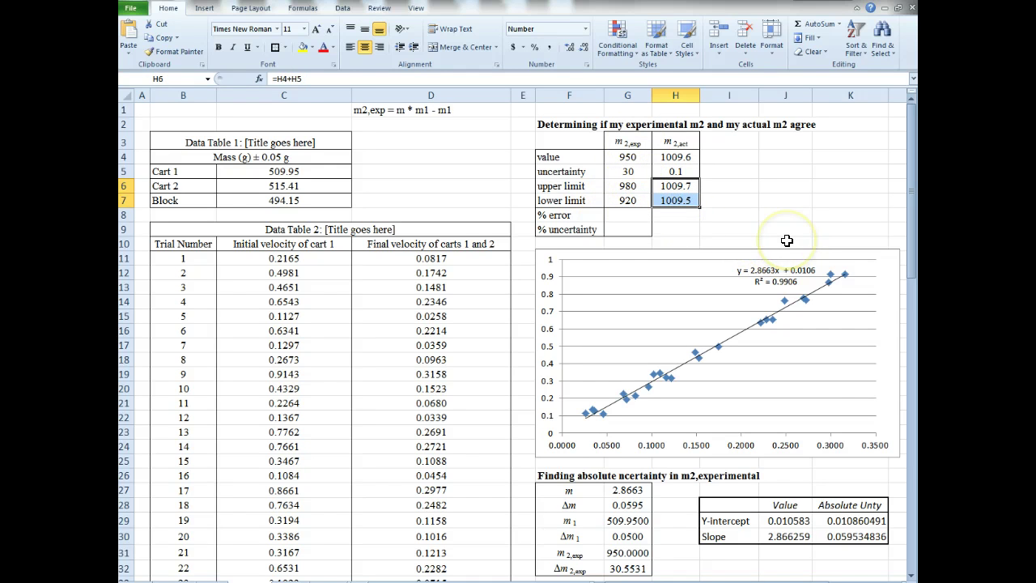
click(722, 215)
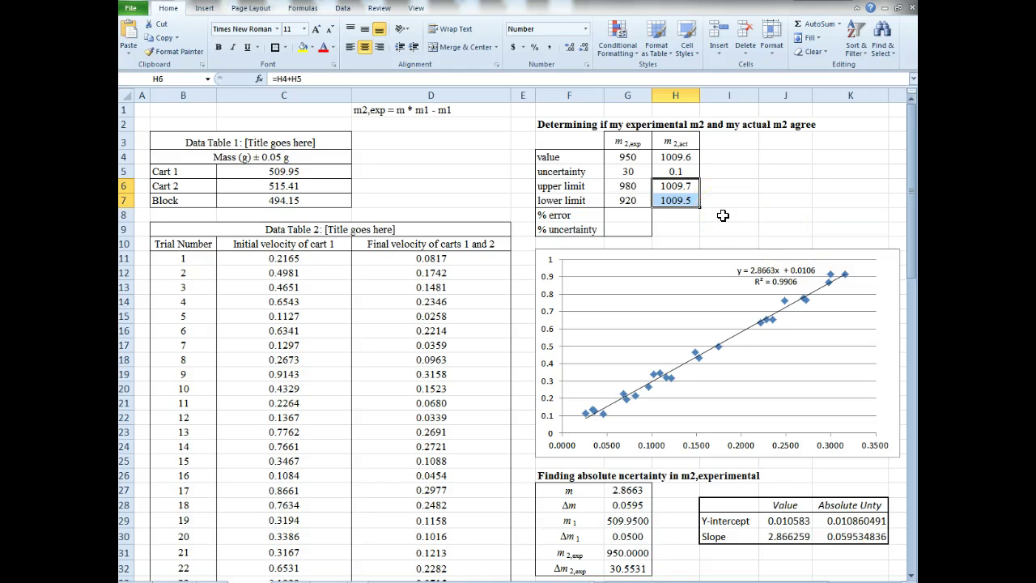
click(628, 139)
click(696, 146)
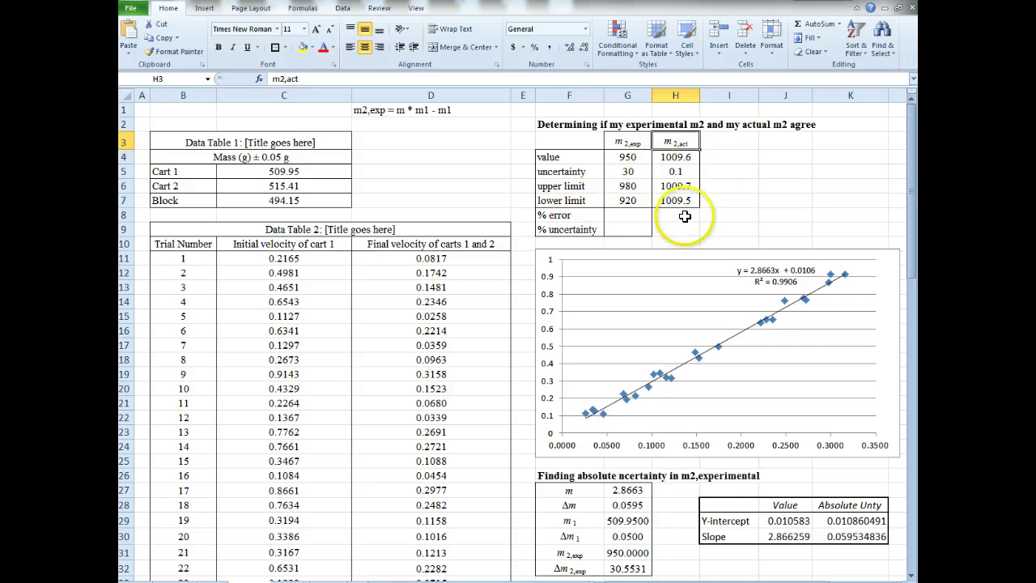
drag(764, 216, 752, 216)
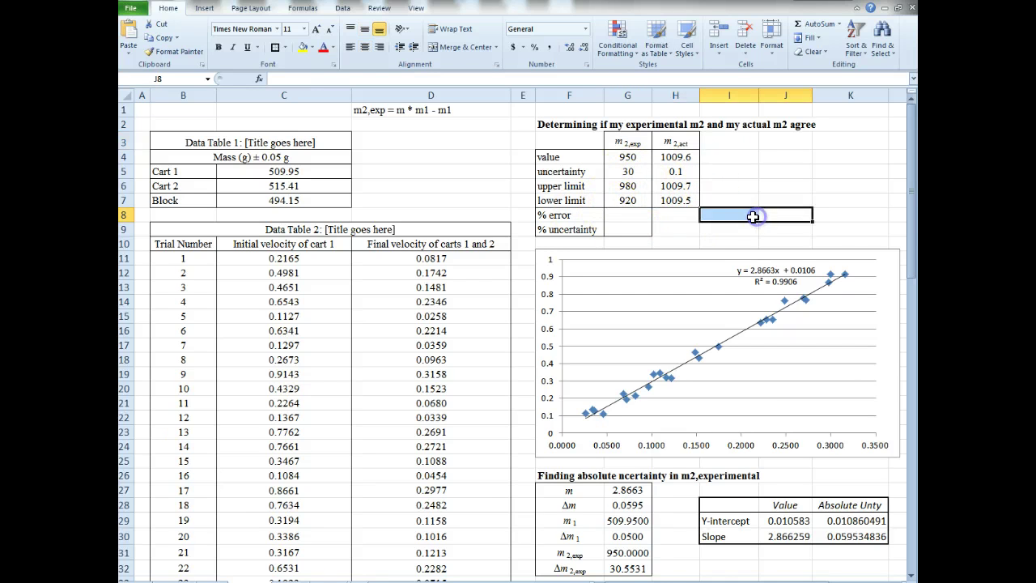
click(623, 172)
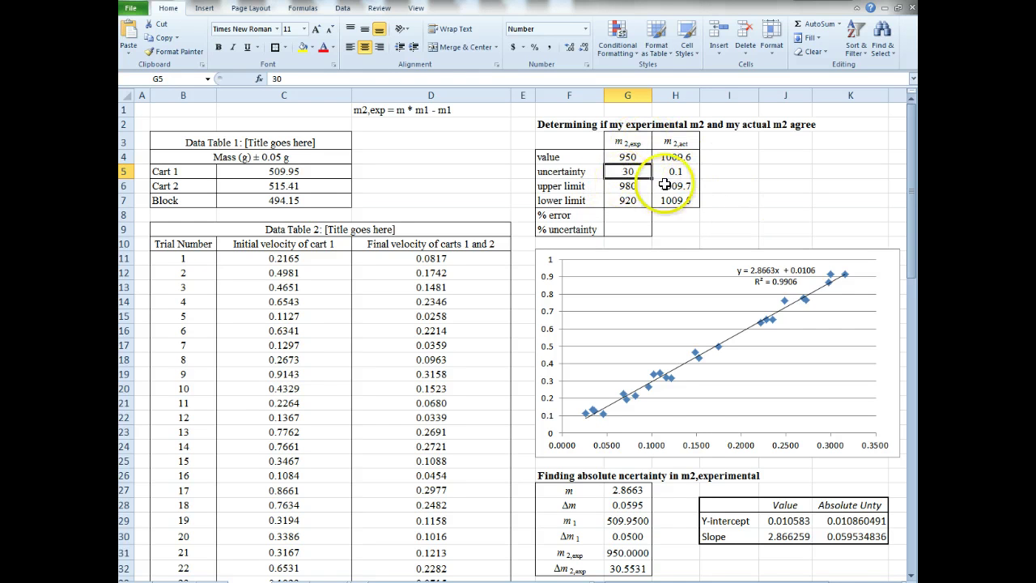
click(797, 537)
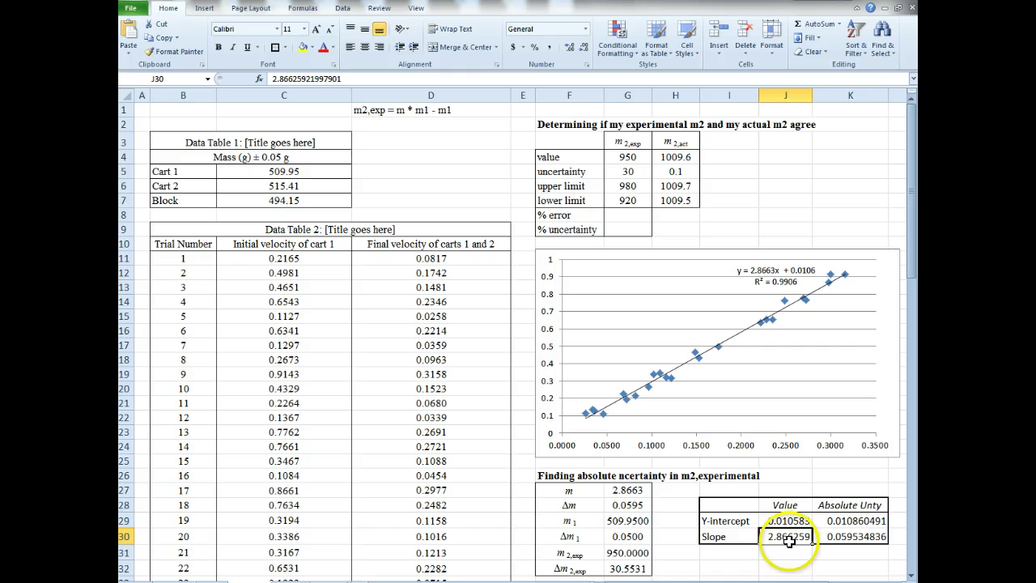
click(843, 536)
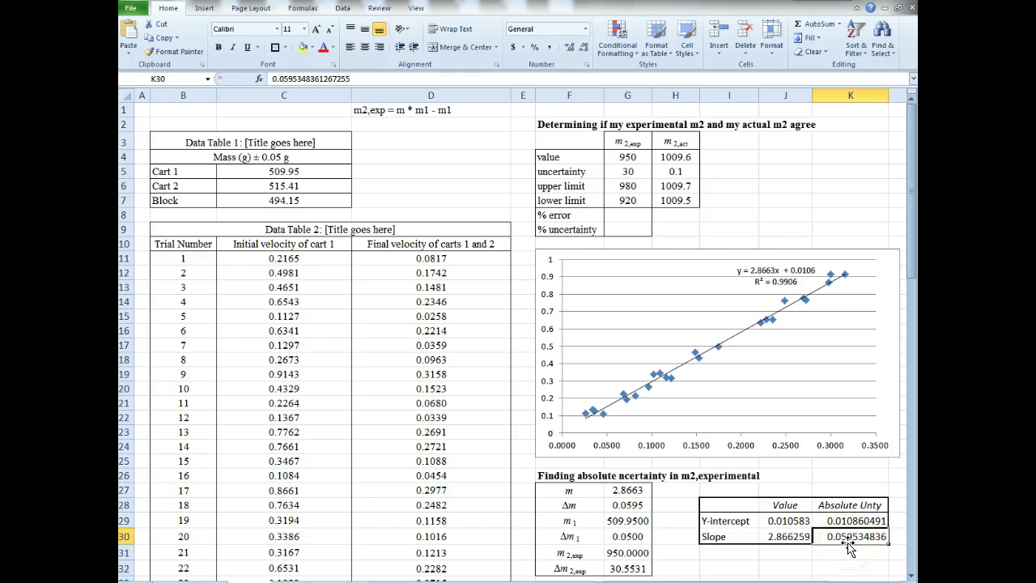
click(273, 78)
text(=2*)
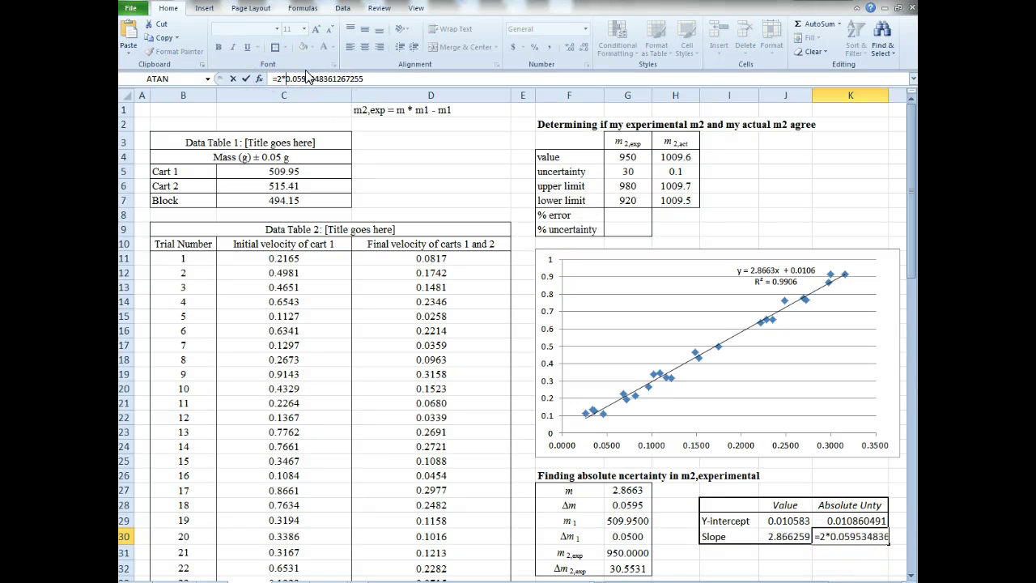
key(Return)
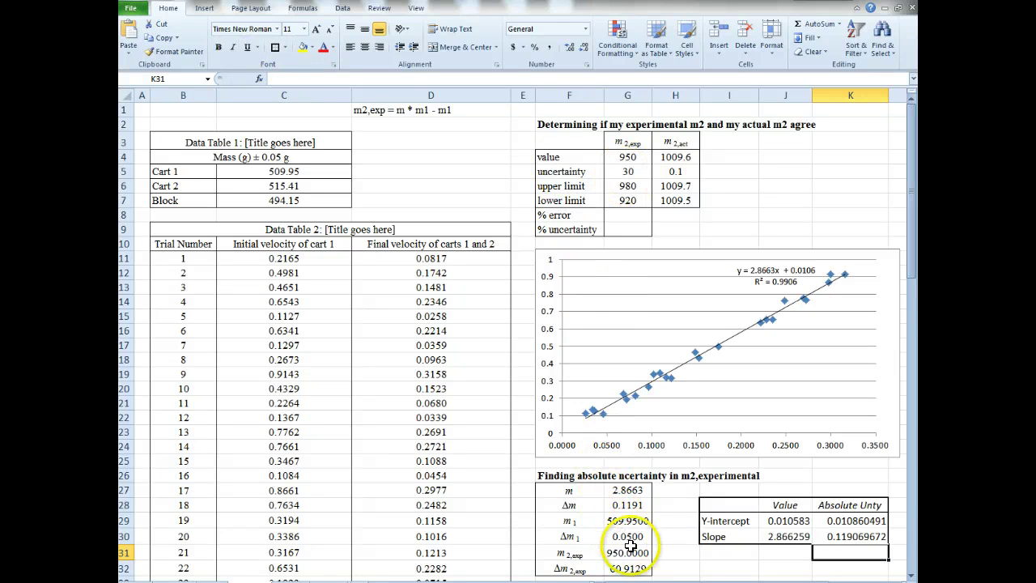
click(619, 569)
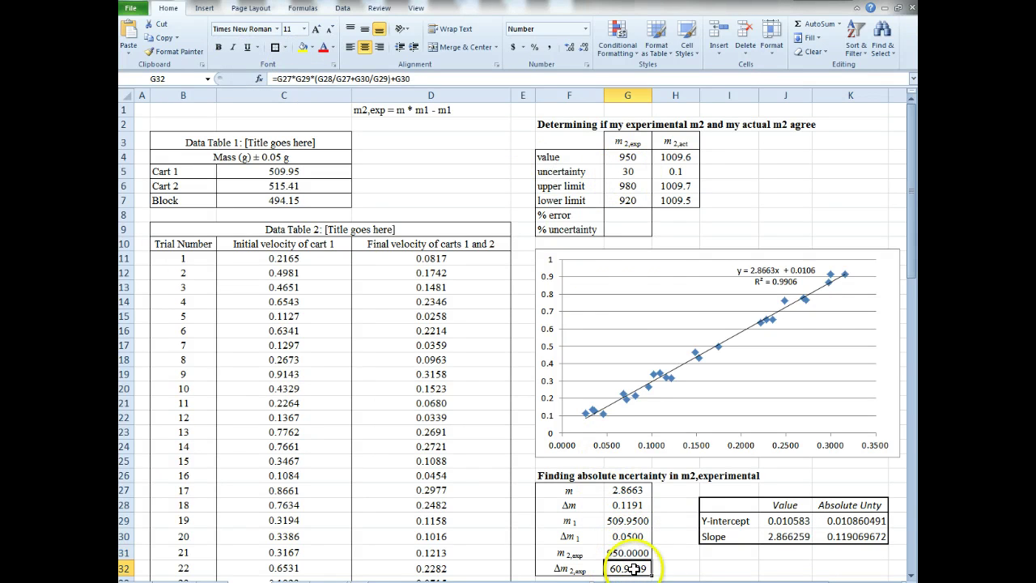
click(629, 173)
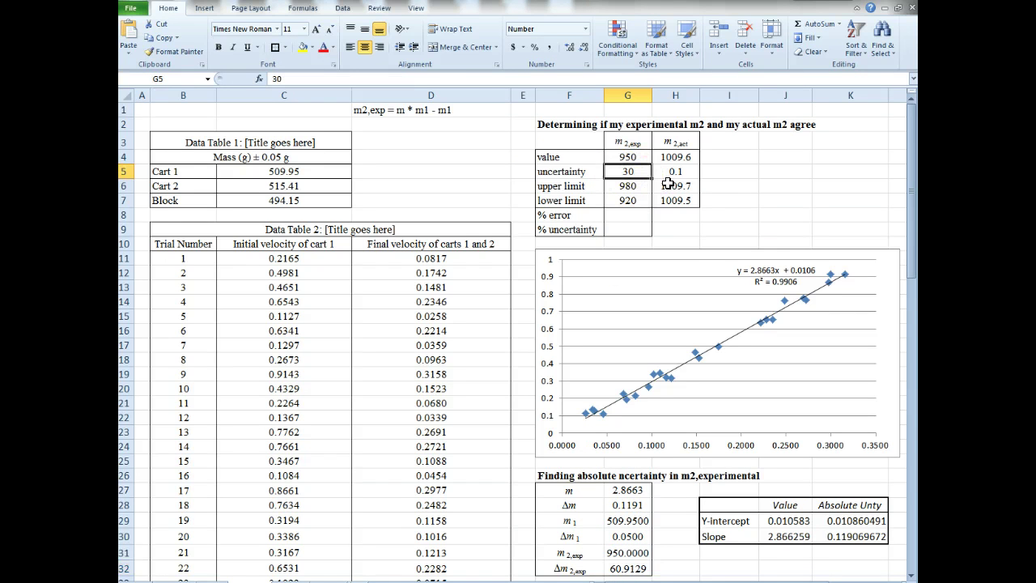
text(60)
key(Return)
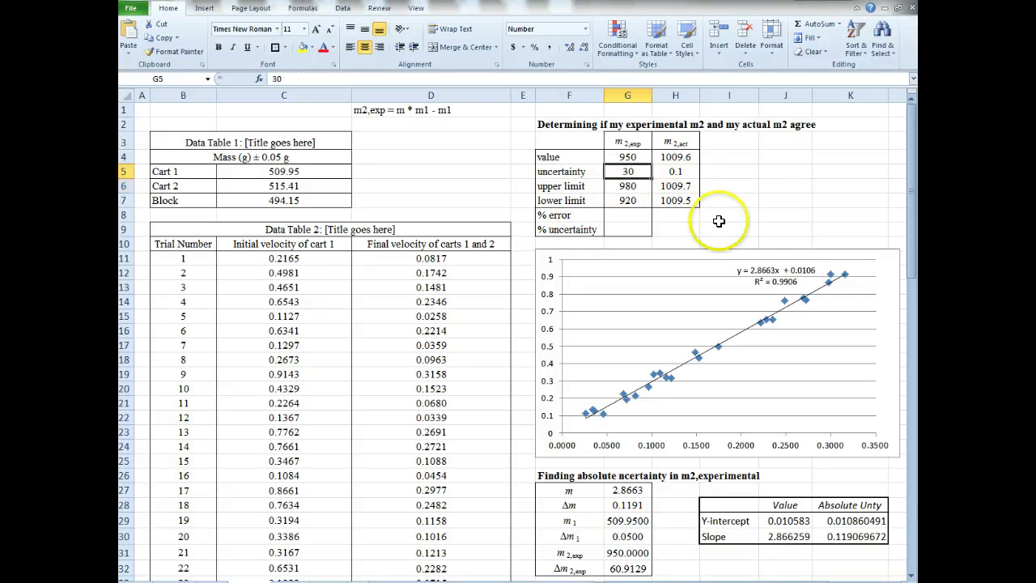
key(ctrl+z)
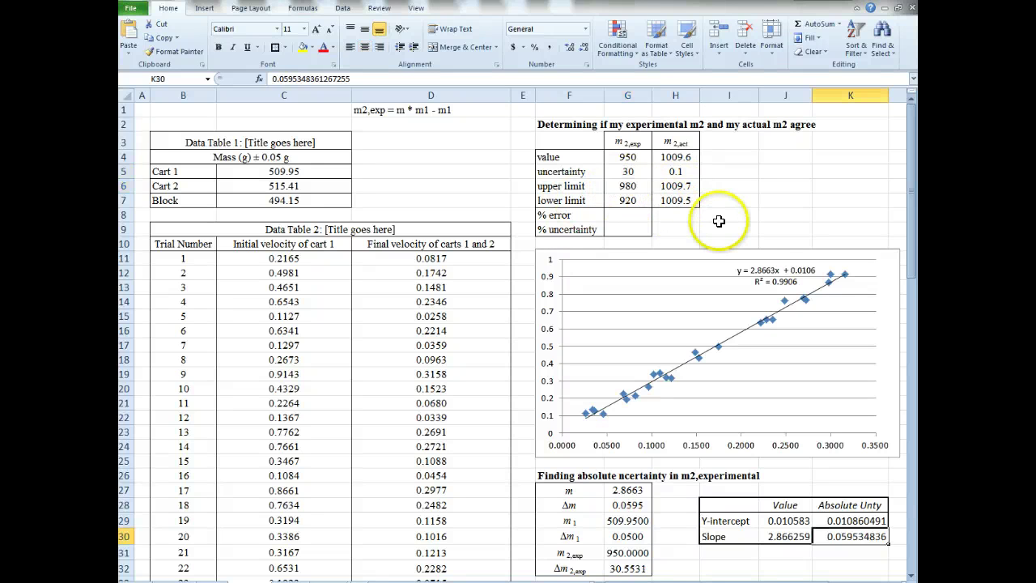
click(855, 556)
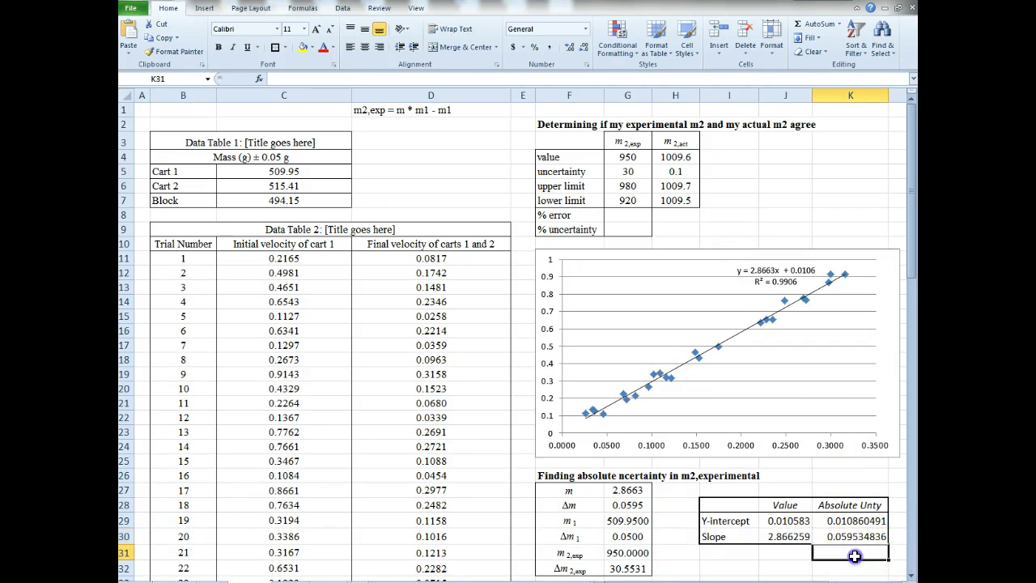
click(628, 155)
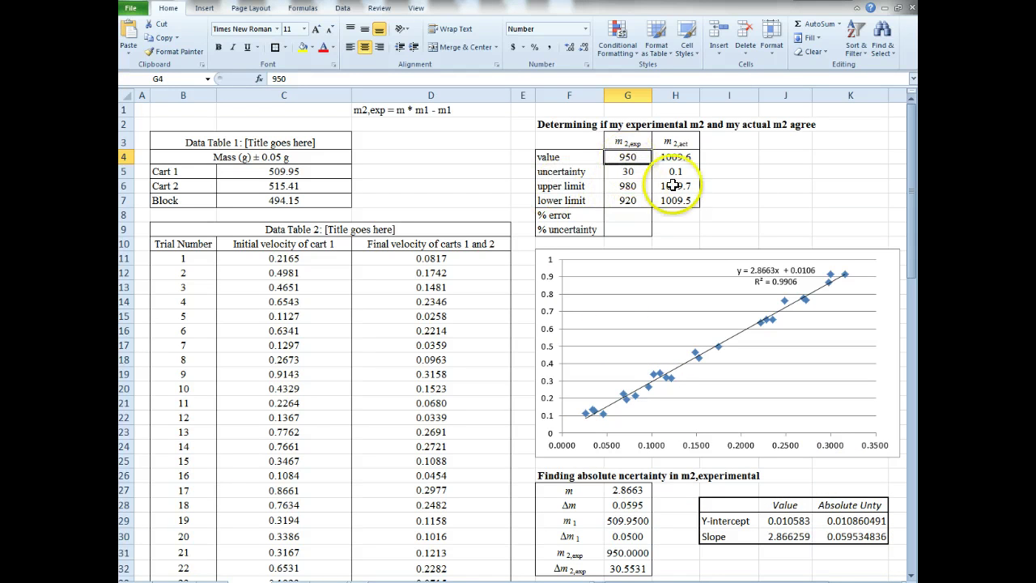
click(674, 143)
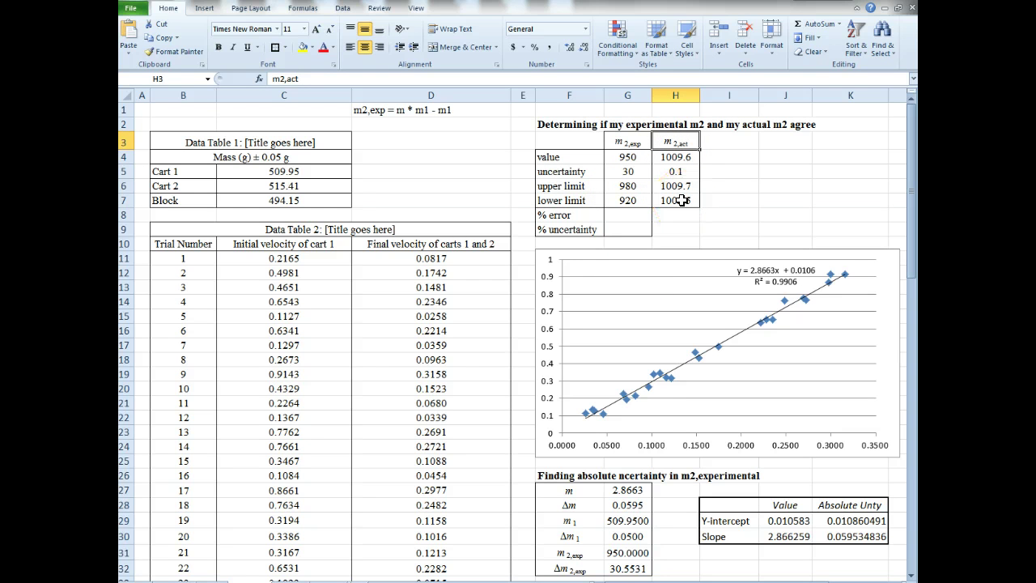
click(629, 171)
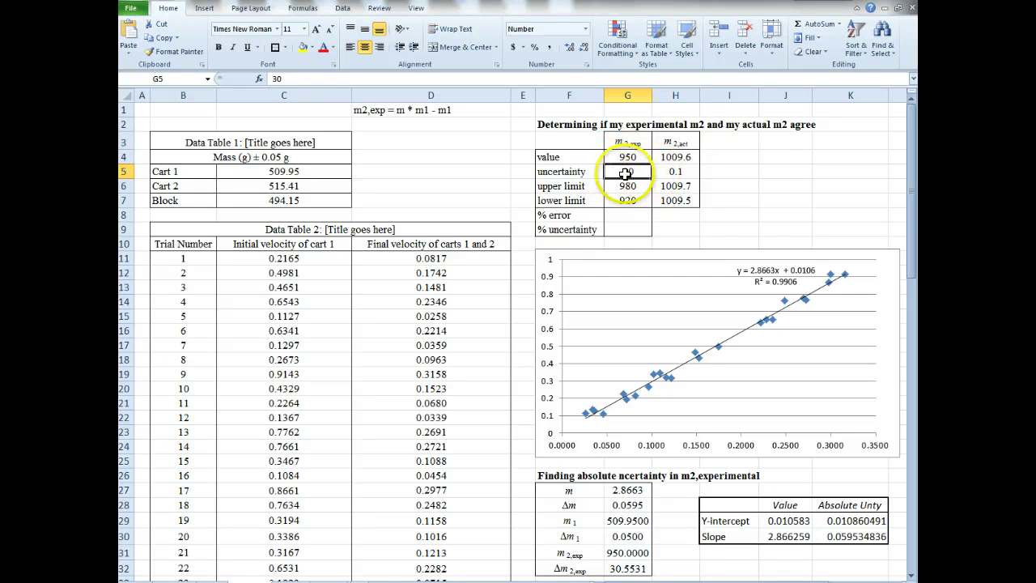
click(676, 171)
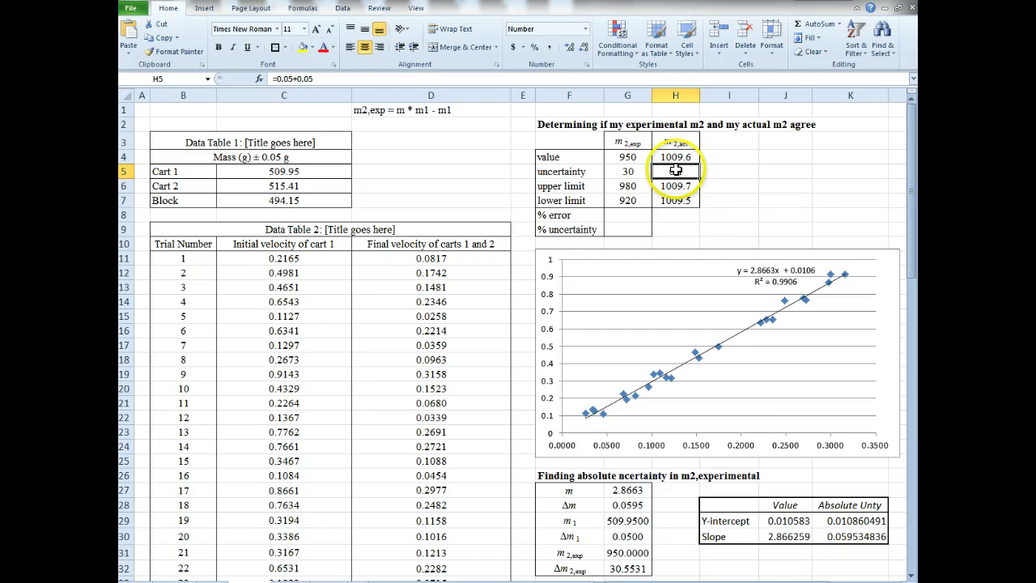
click(678, 174)
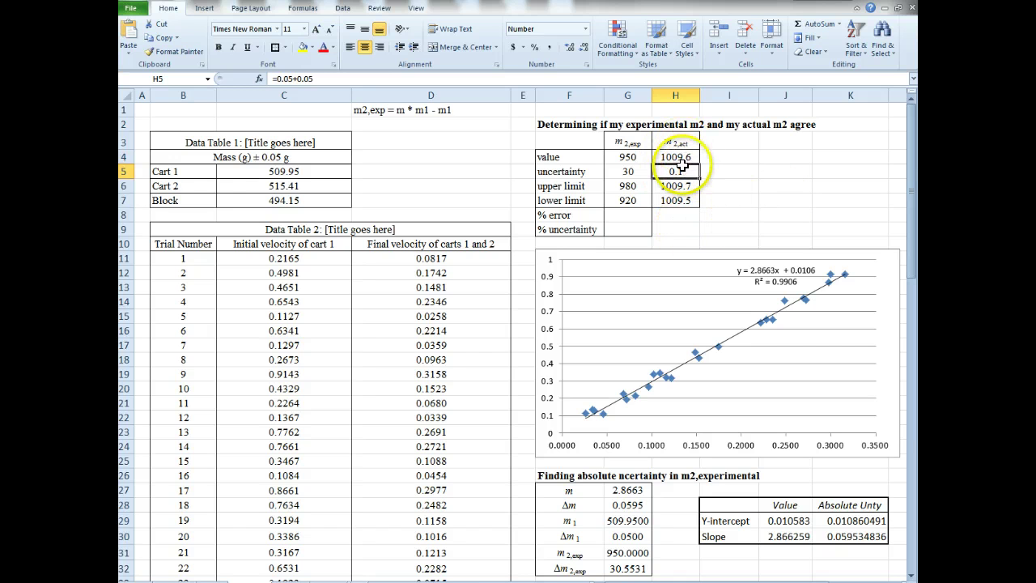
drag(236, 172, 239, 200)
click(688, 173)
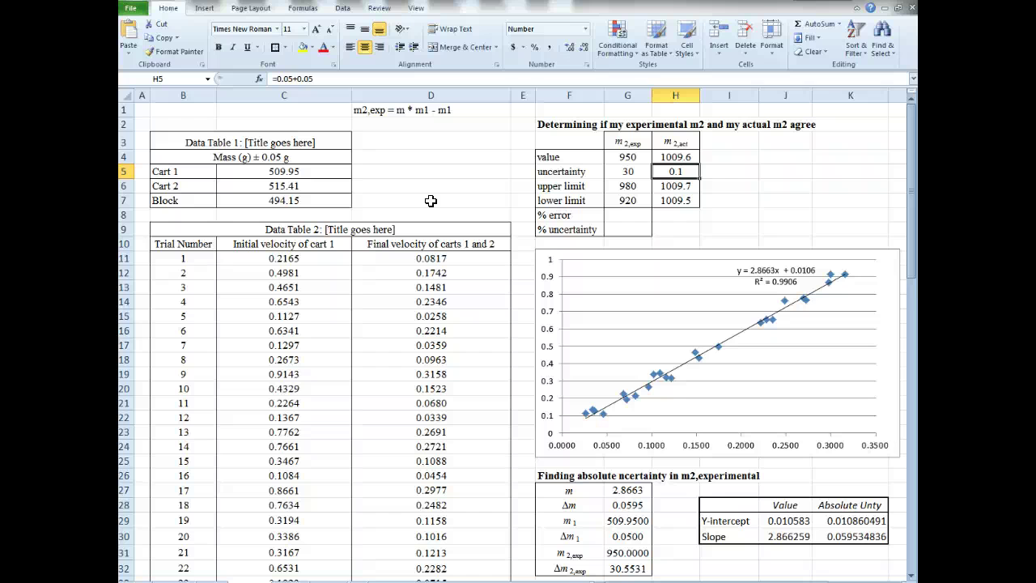
click(641, 171)
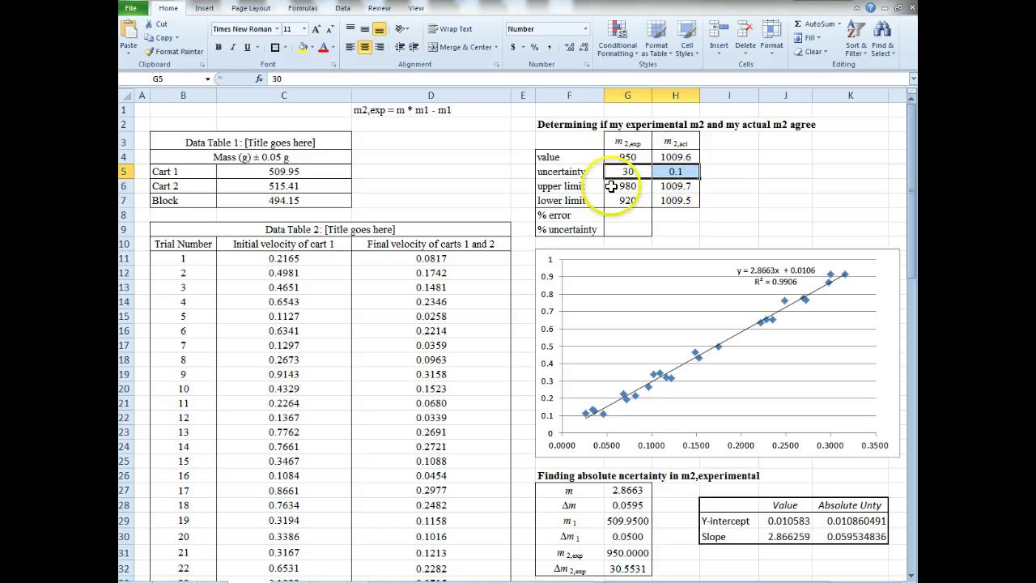
click(785, 186)
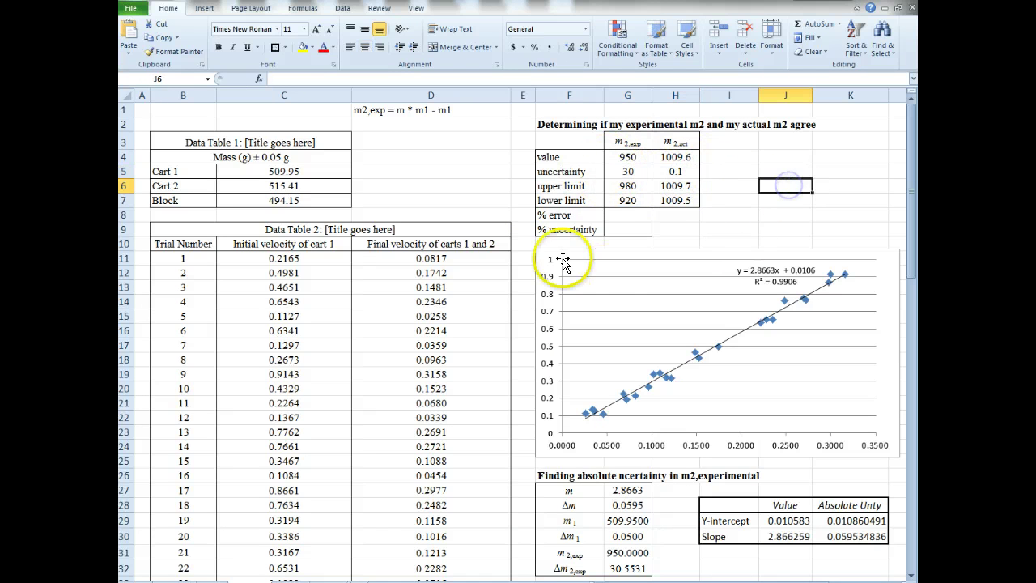
click(626, 202)
Step: Enter the % error formula =(G4-H4)/H4 in G8
text(=)
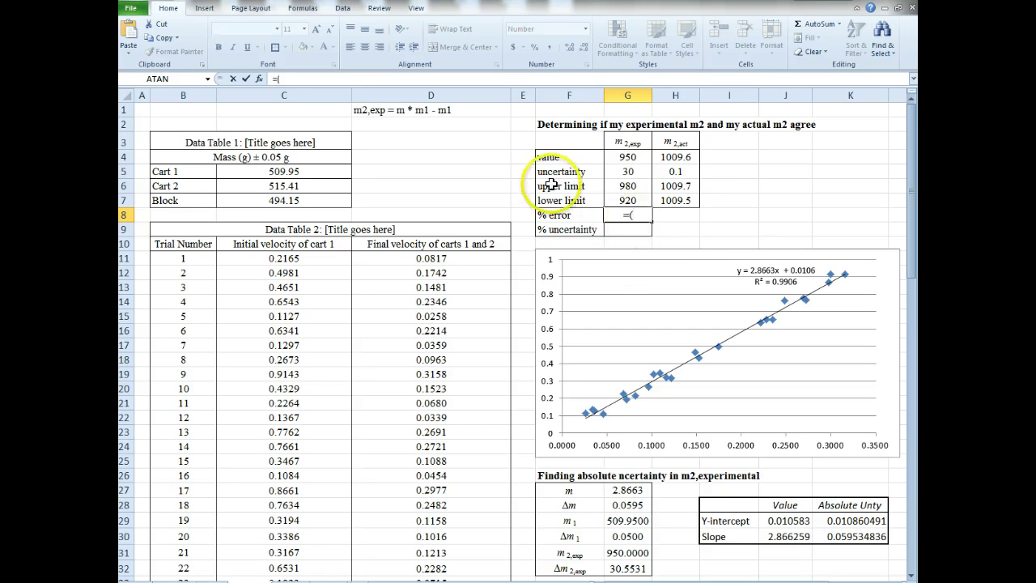
text(()
click(628, 158)
text(-)
click(692, 161)
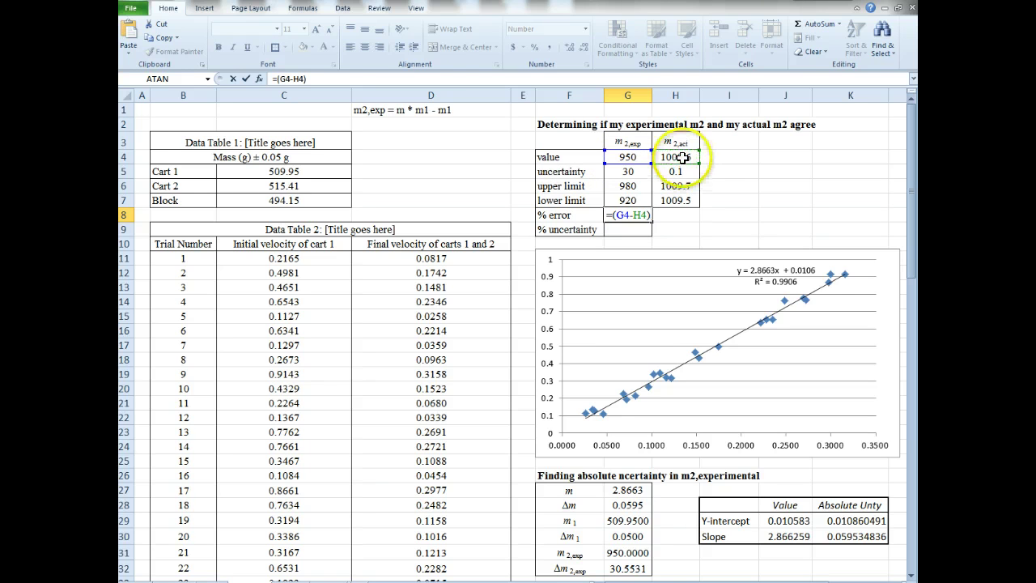
text()/)
click(682, 158)
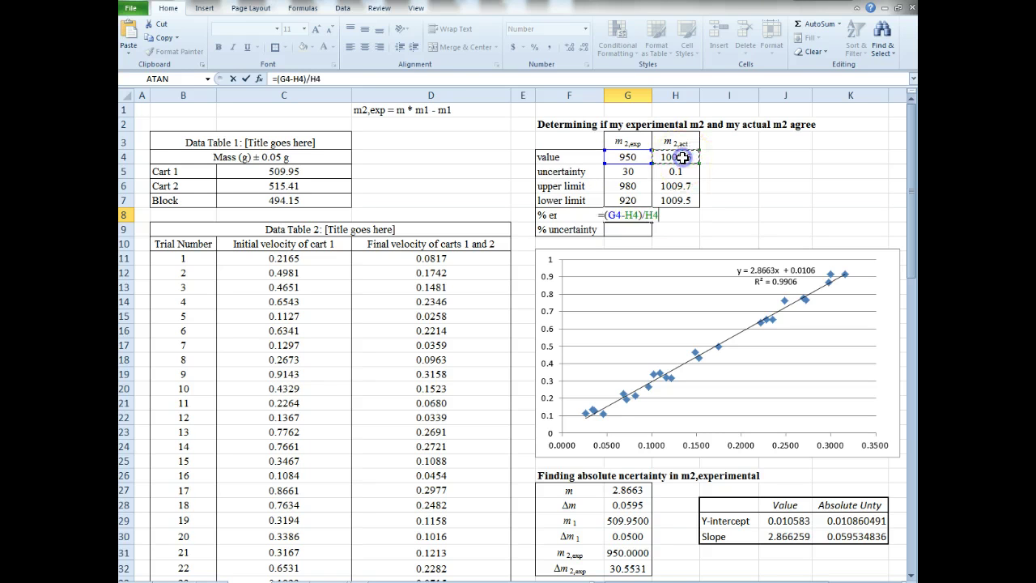
key(Return)
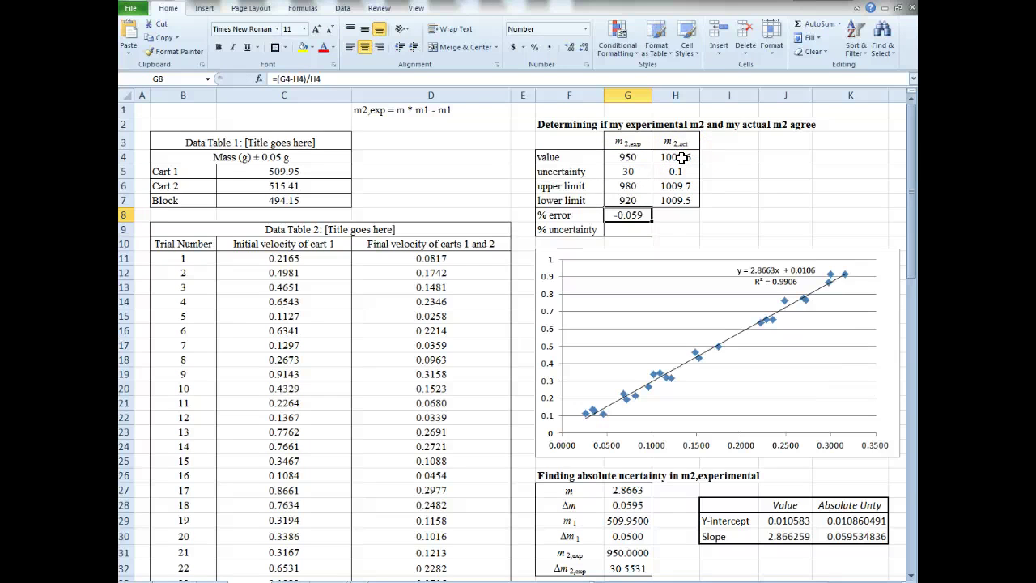
Step: Wrap the % error formula in ABS so G8 shows 5.9%
click(287, 79)
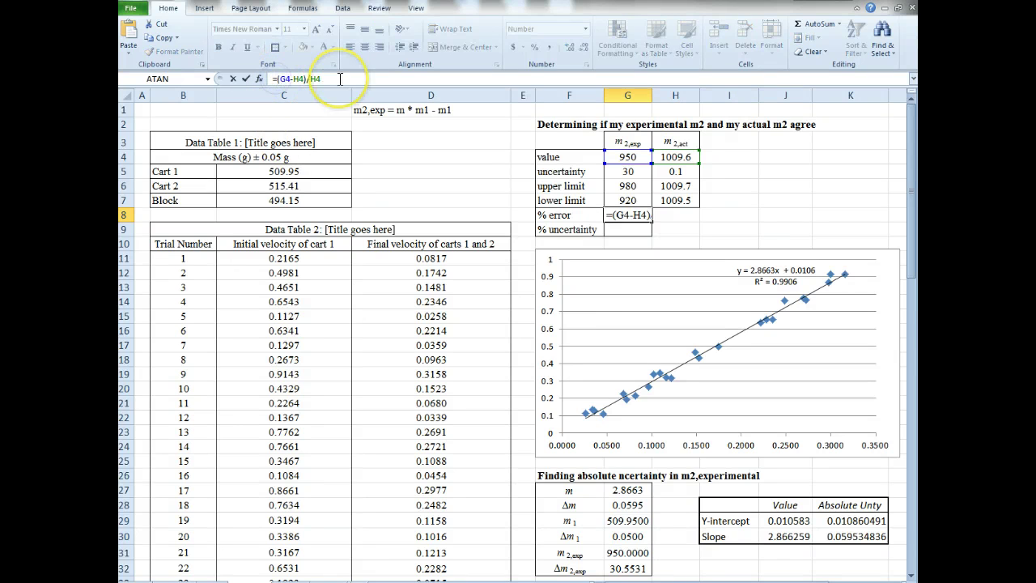
text(a)
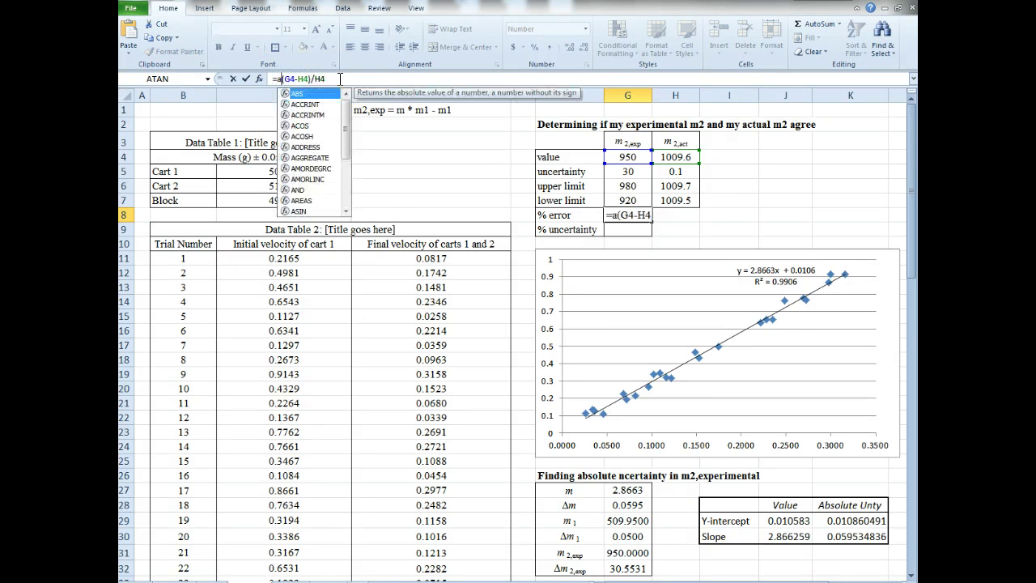
text(bs()
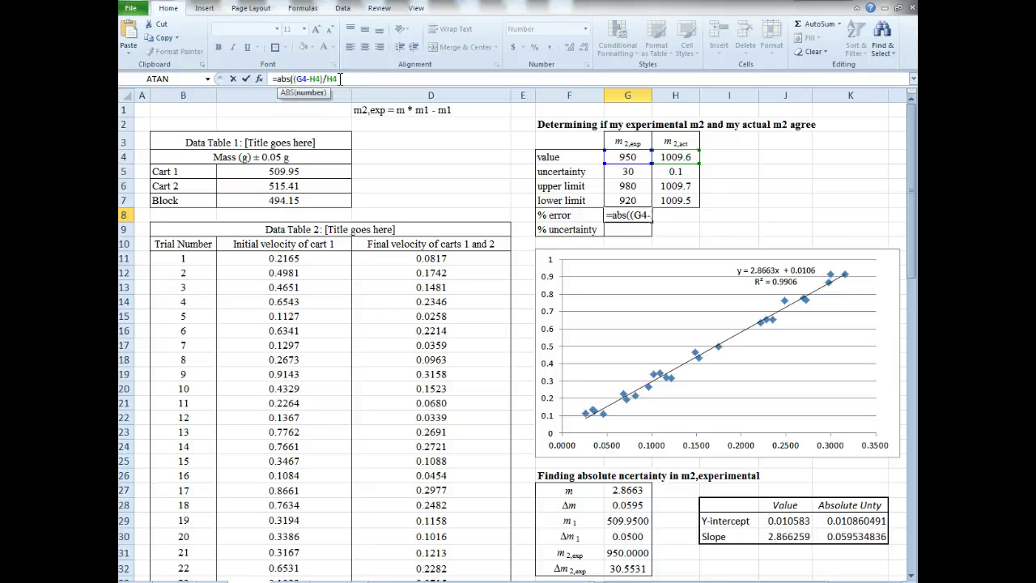
key(Return)
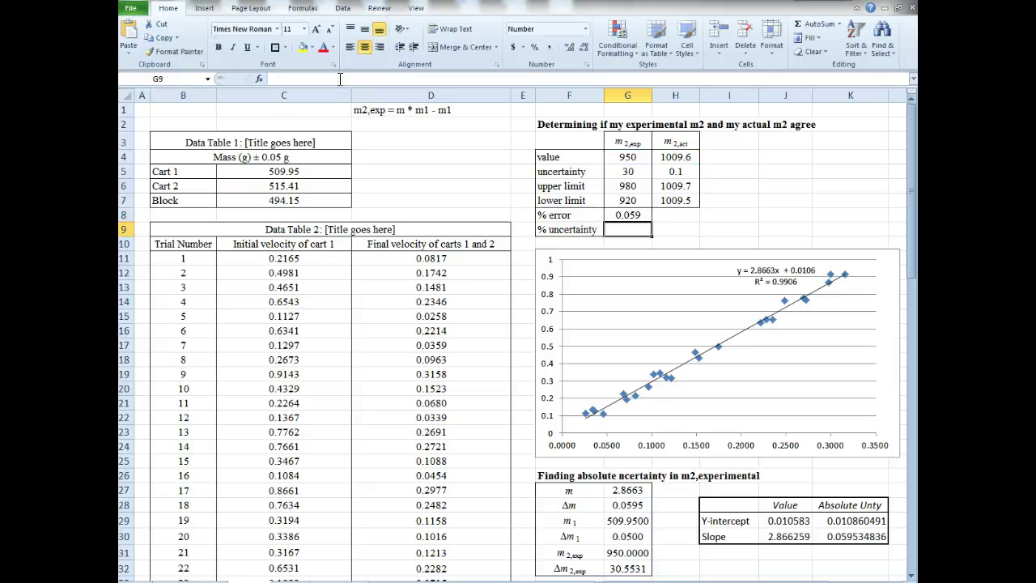
key(Up)
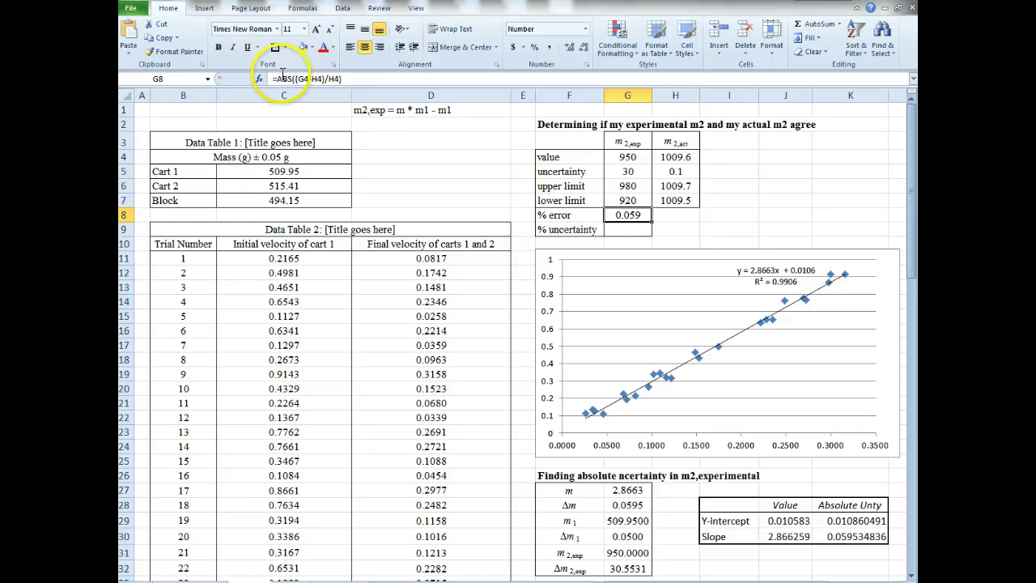
click(361, 77)
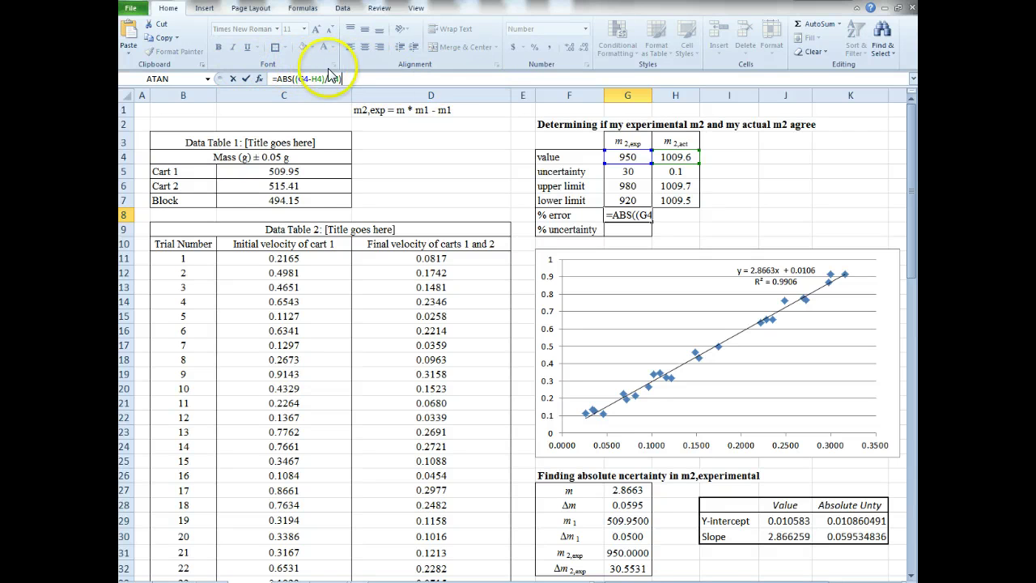
key(ctrl+Return)
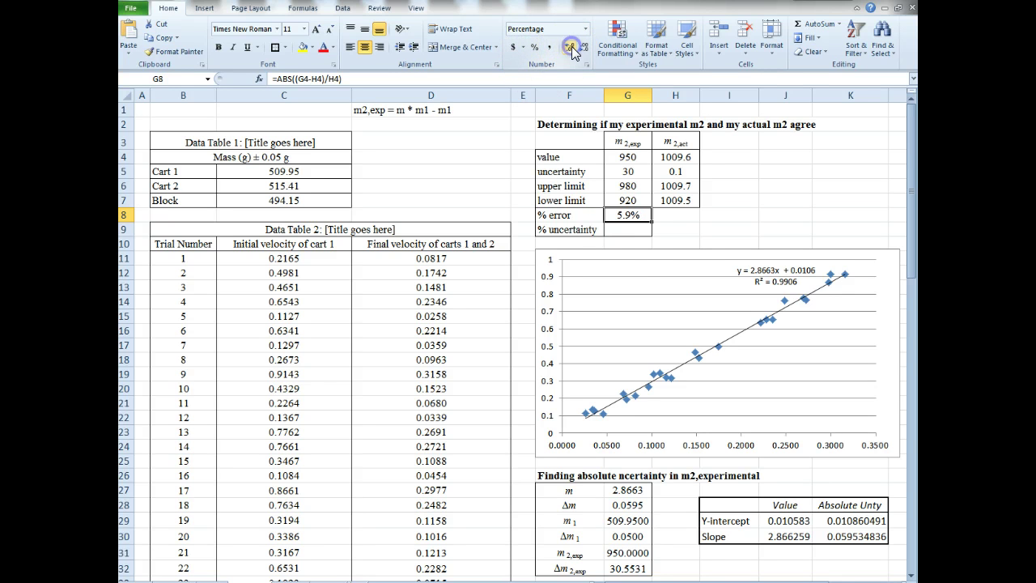
click(631, 234)
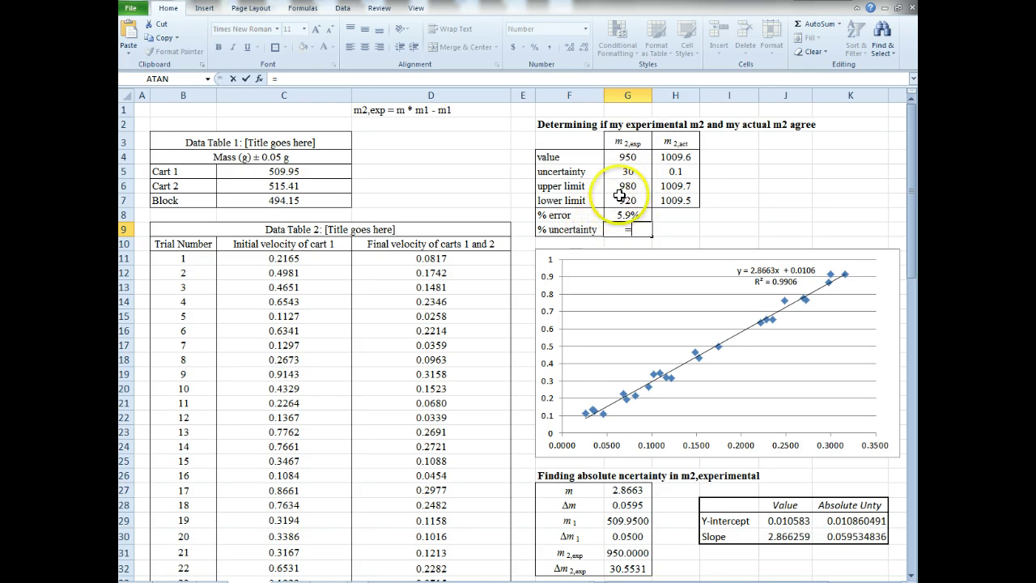
Step: Enter =G5/G4 in G9 and format it as a percentage with one decimal (3.2%)
click(630, 170)
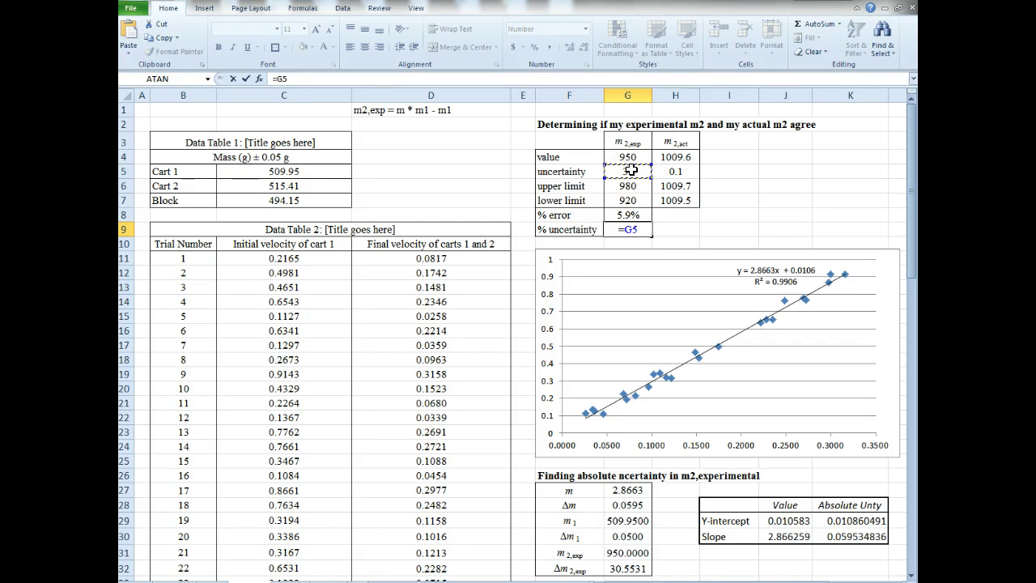
text(/)
click(627, 159)
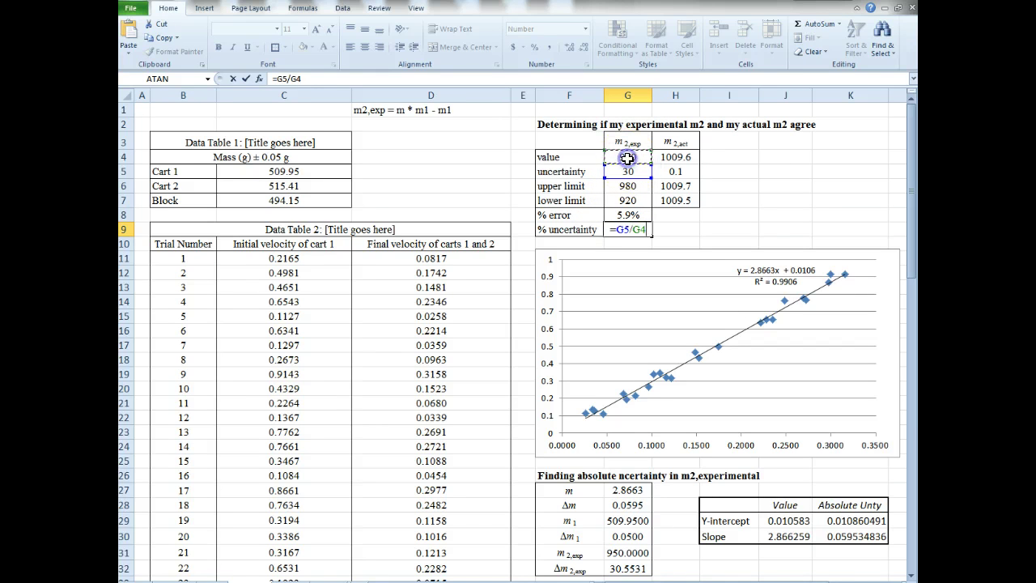
key(Return)
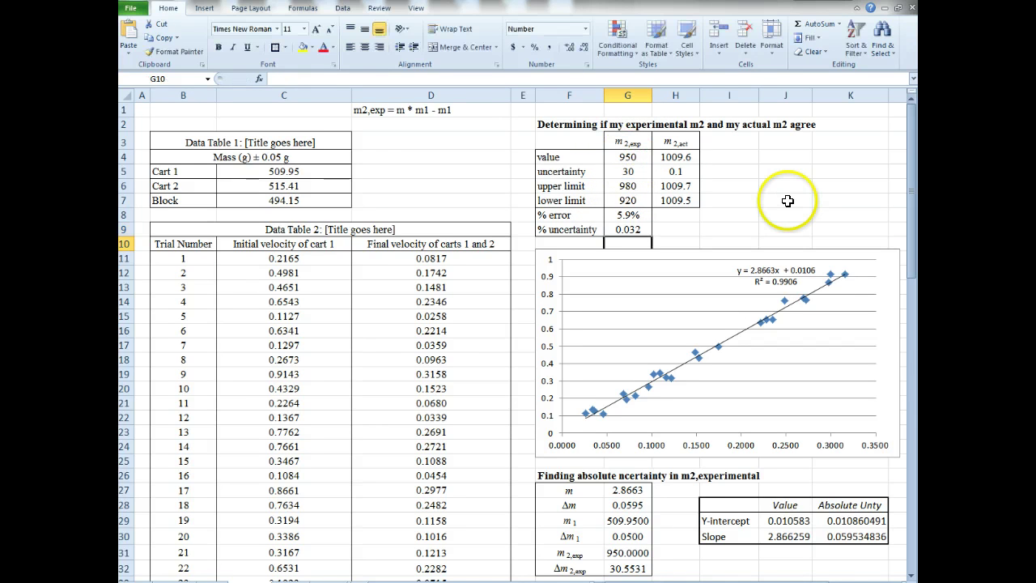
key(Up)
click(536, 48)
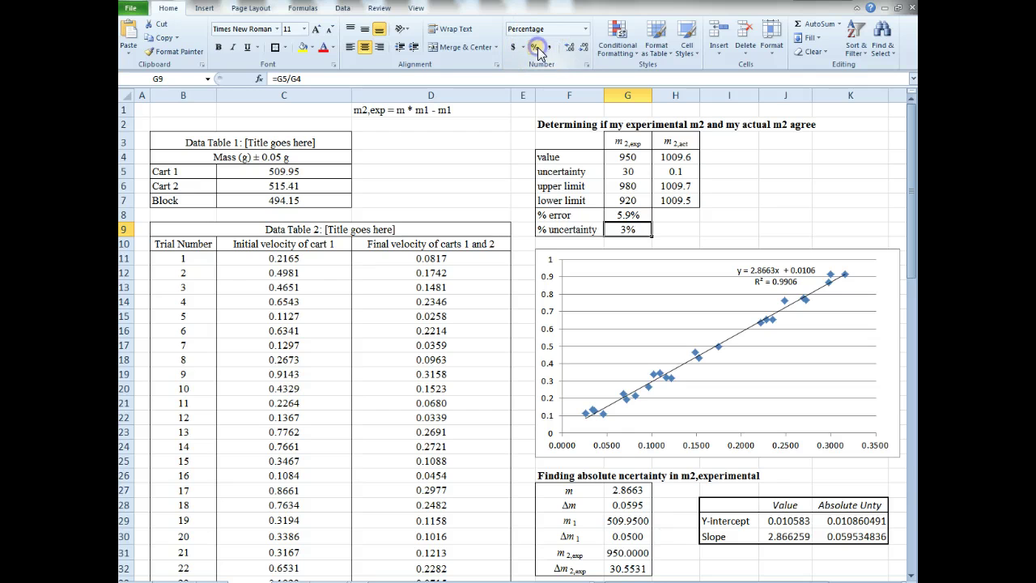
click(570, 47)
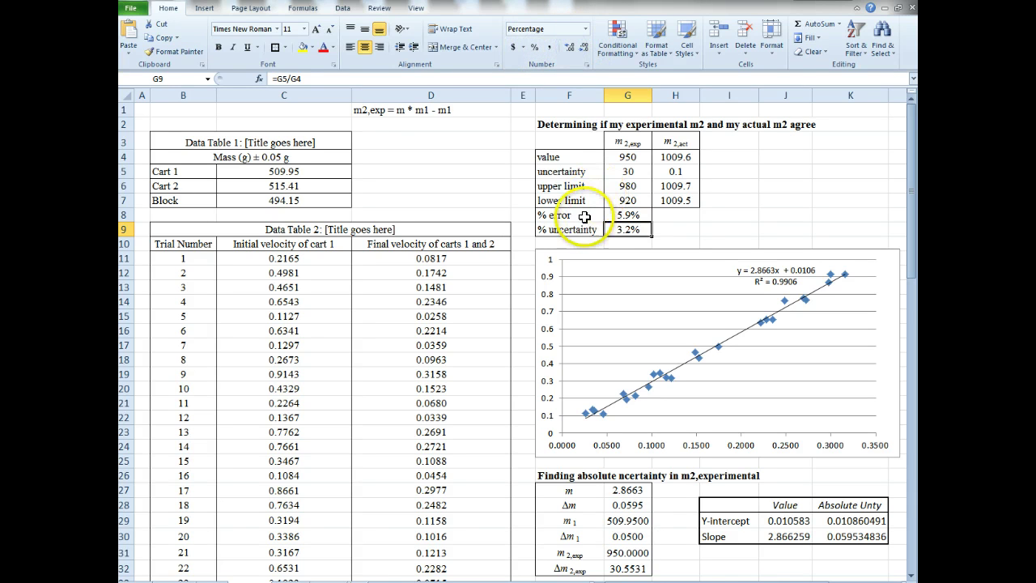
Step: Relabel F5 from 'uncertainty' to 'abs. uncertainty'
click(583, 216)
double_click(563, 172)
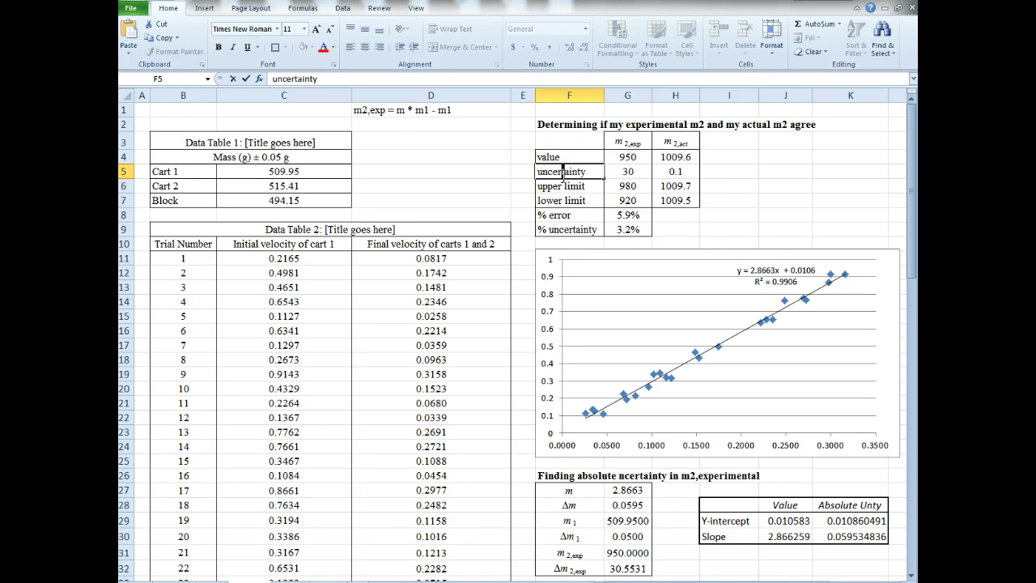
click(577, 185)
click(570, 232)
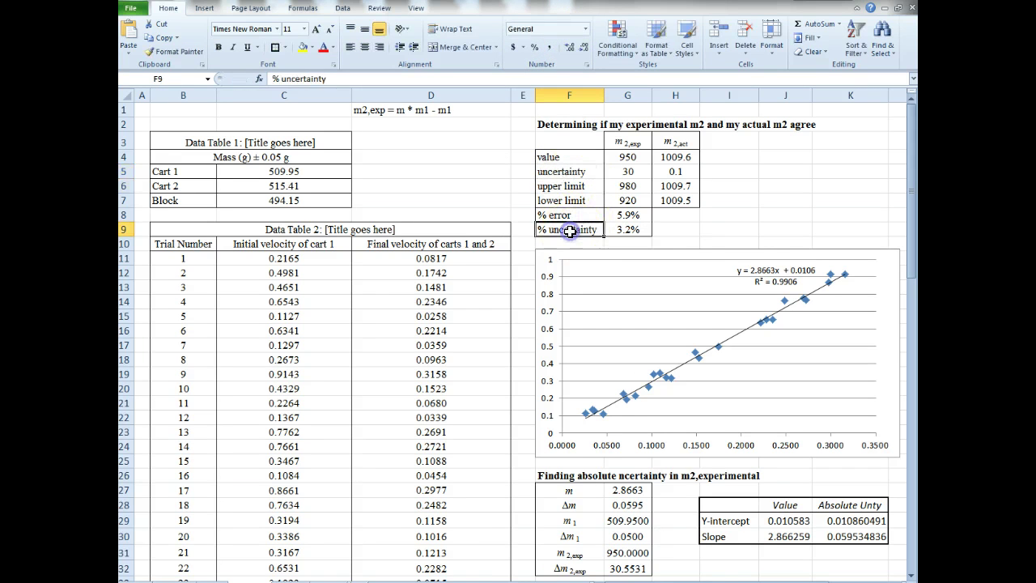
click(561, 172)
double_click(547, 172)
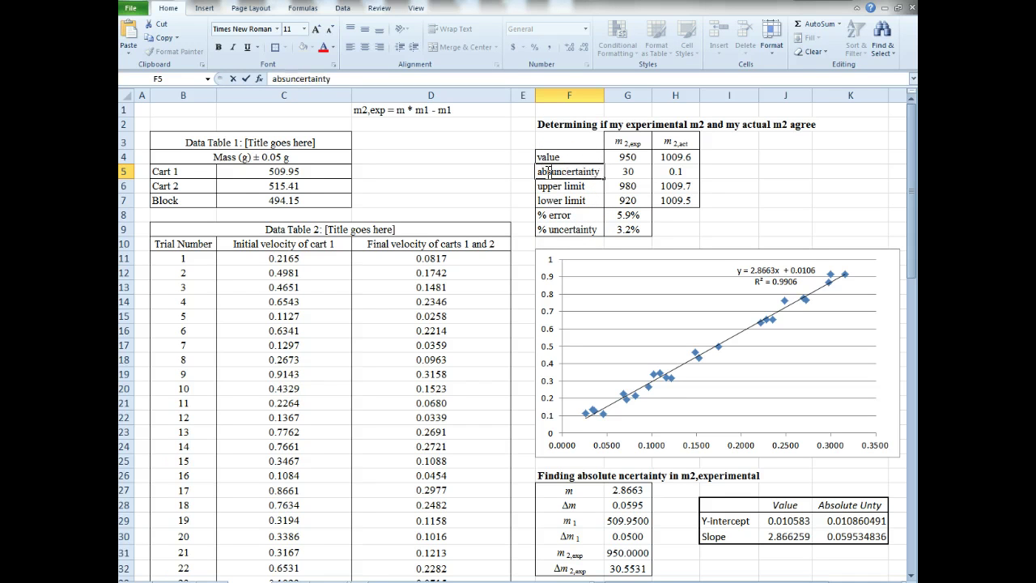
text(abs.)
key(Return)
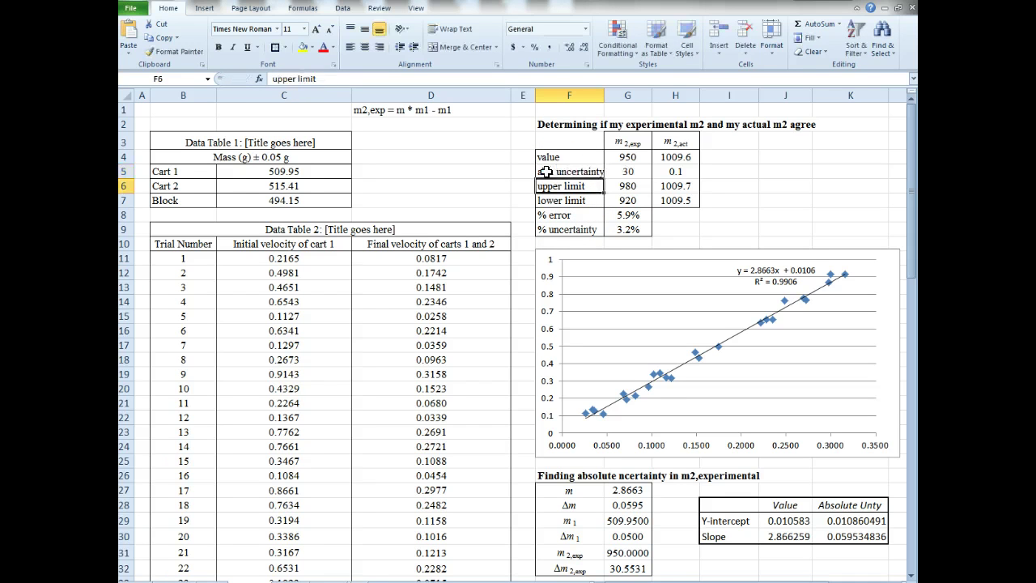
Step: Widen column F to fit the labels and check the abs. and % uncertainty labels
drag(605, 94, 609, 95)
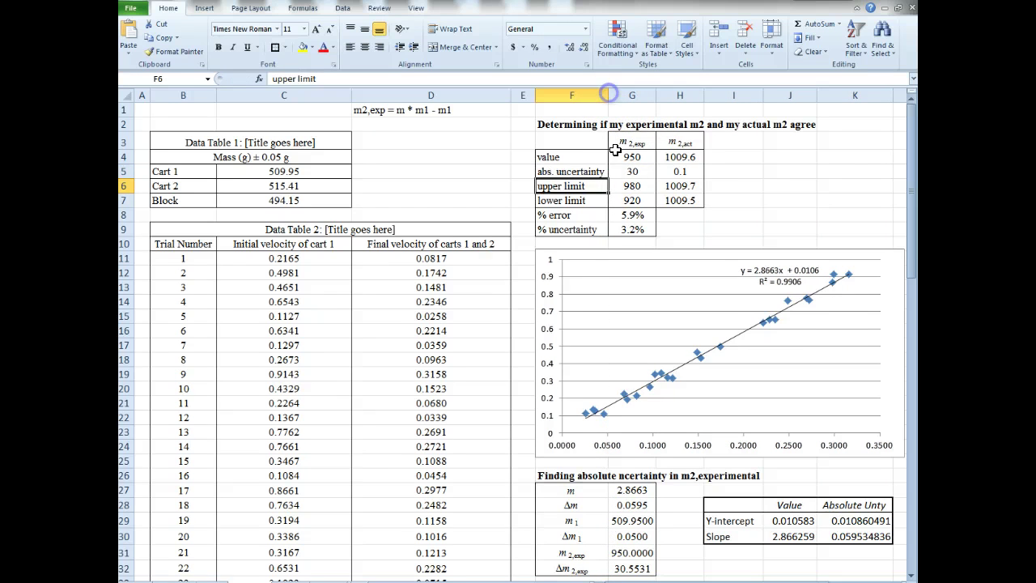
click(726, 171)
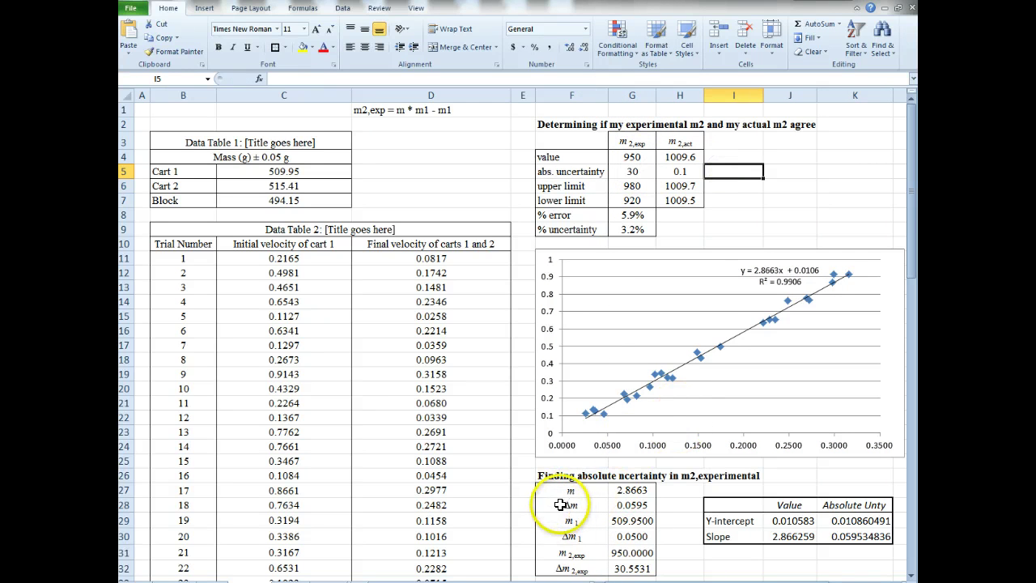
click(564, 168)
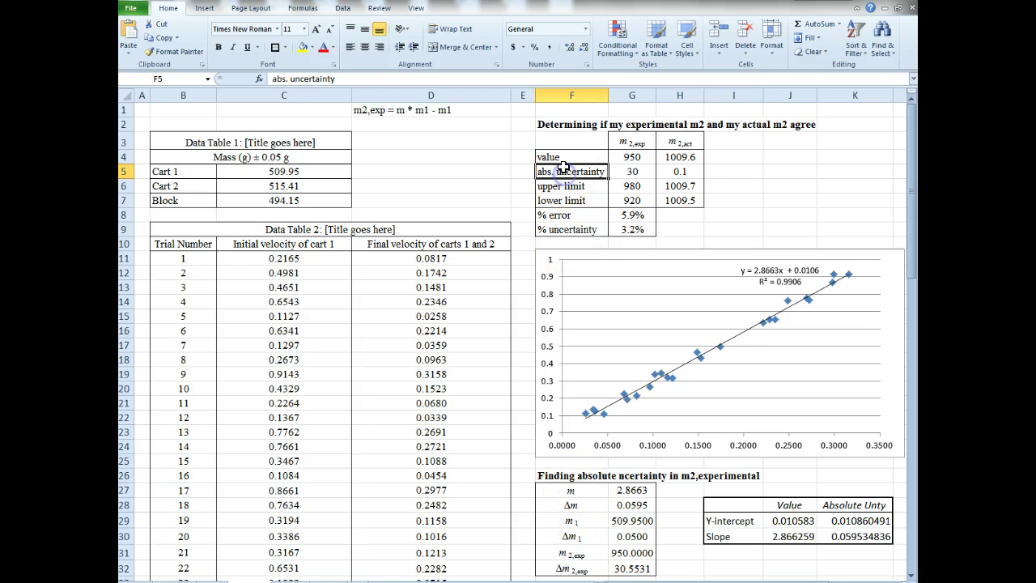
click(566, 232)
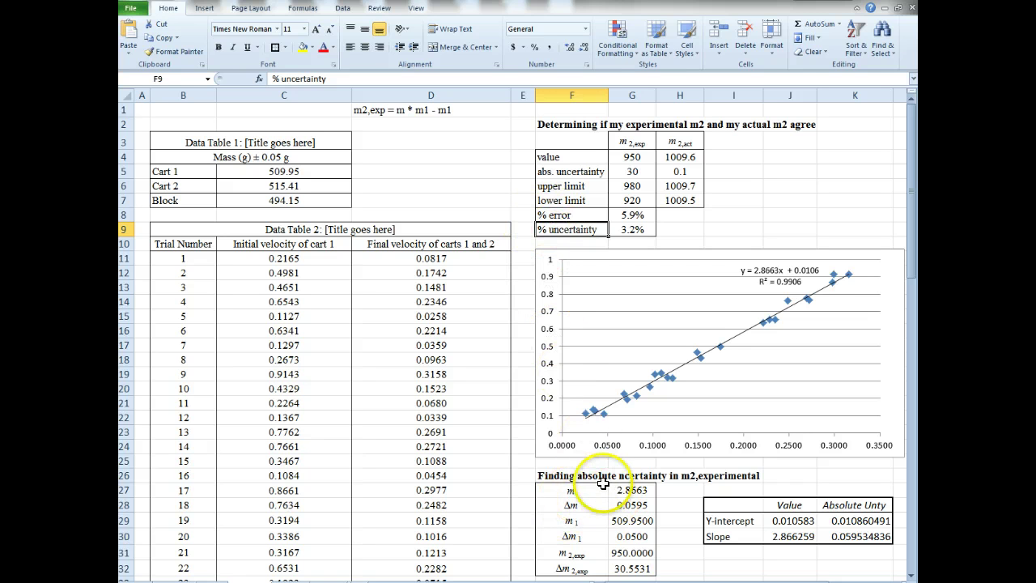
click(724, 228)
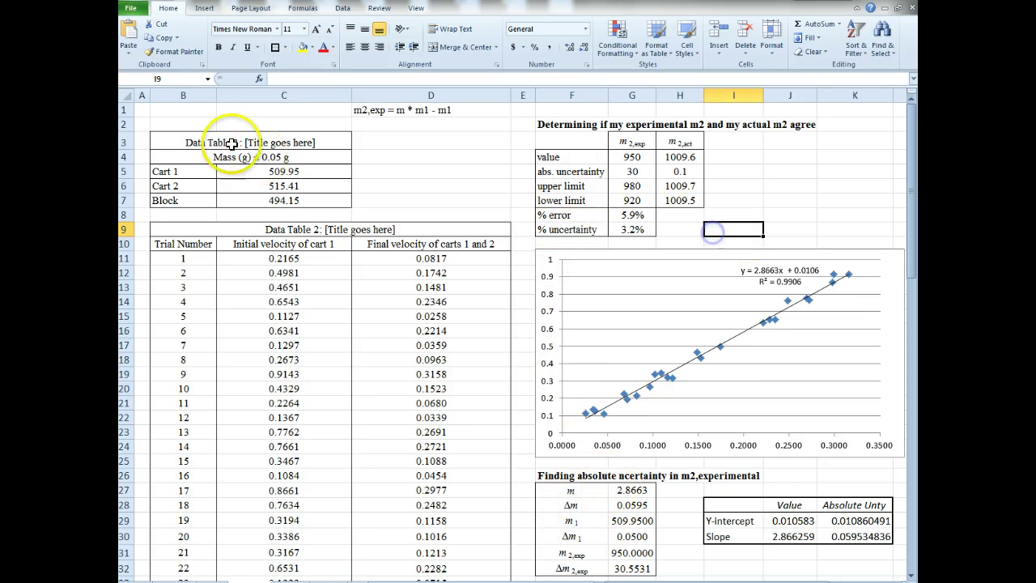
click(616, 256)
click(678, 229)
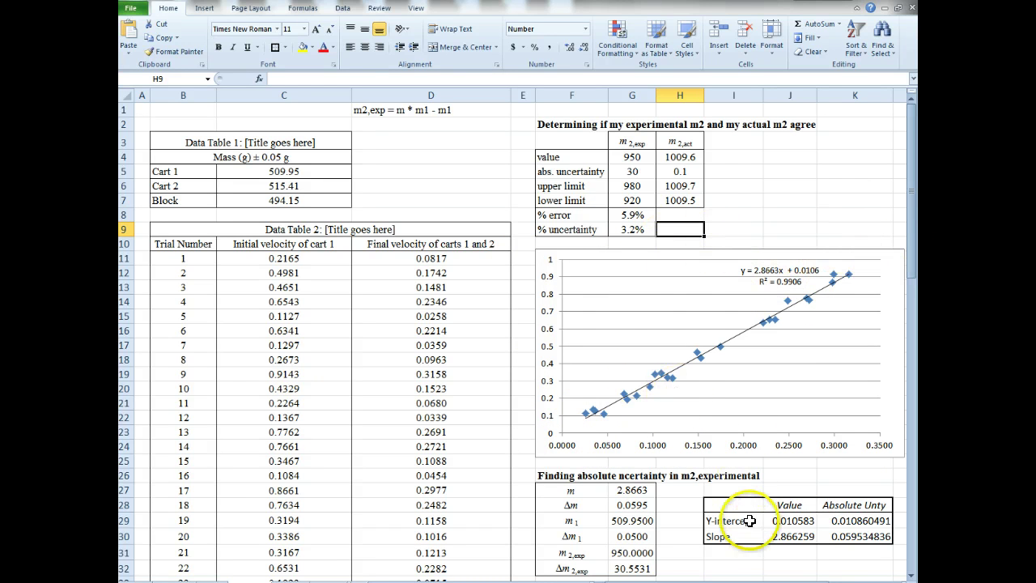
drag(716, 505, 832, 542)
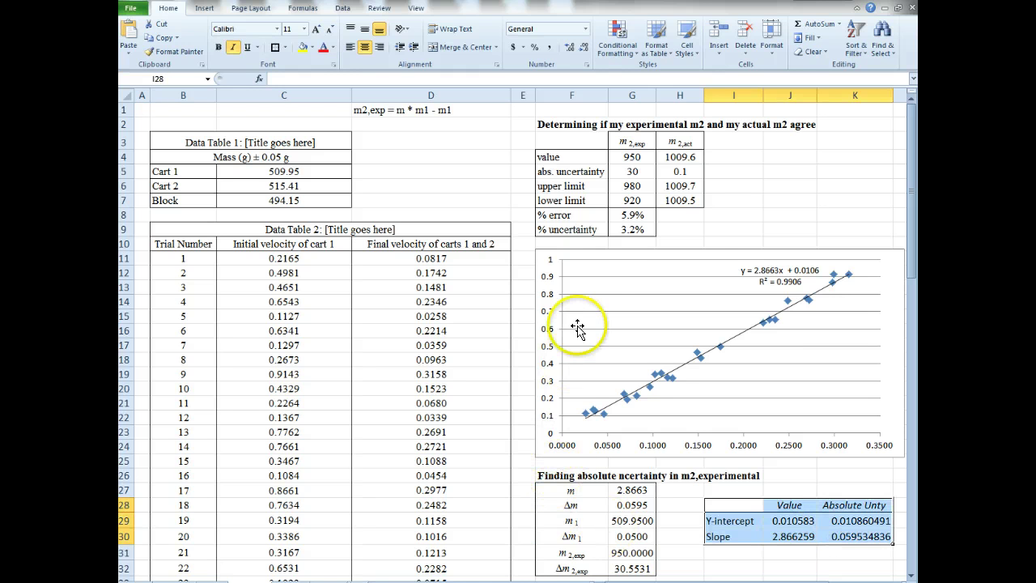
click(605, 267)
drag(247, 222, 284, 486)
drag(242, 142, 240, 195)
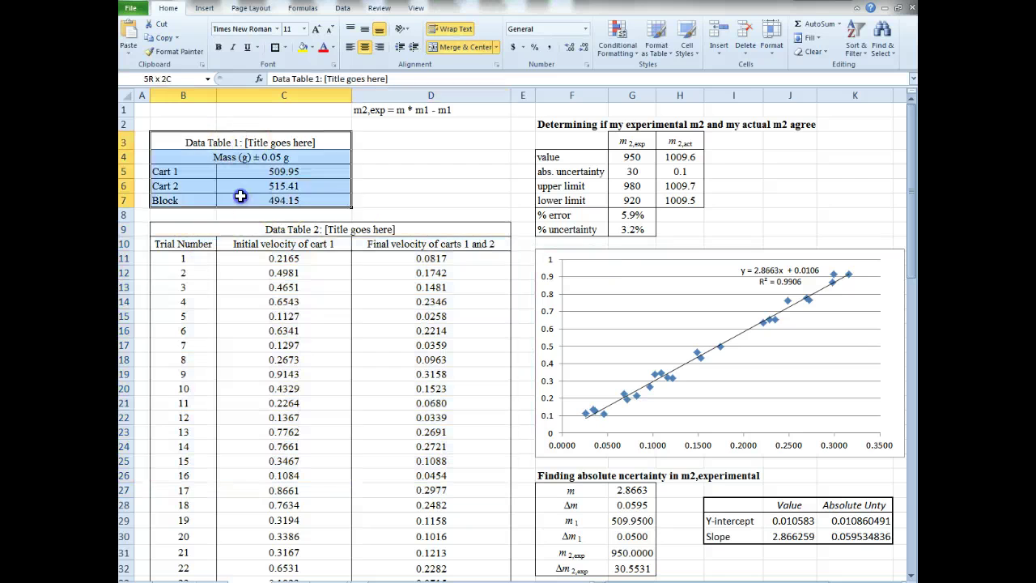
click(591, 172)
drag(564, 124, 783, 234)
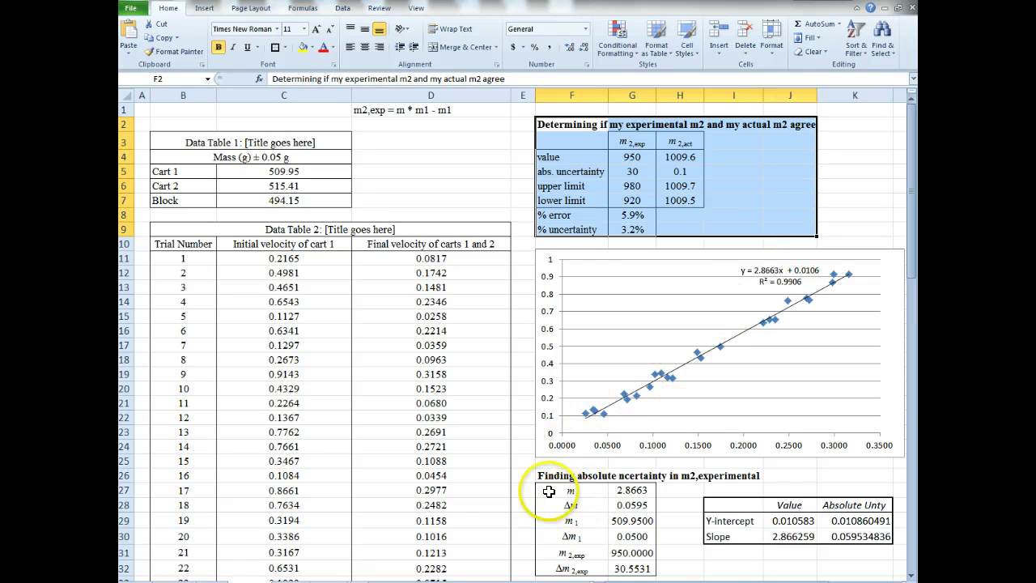
drag(547, 493, 621, 564)
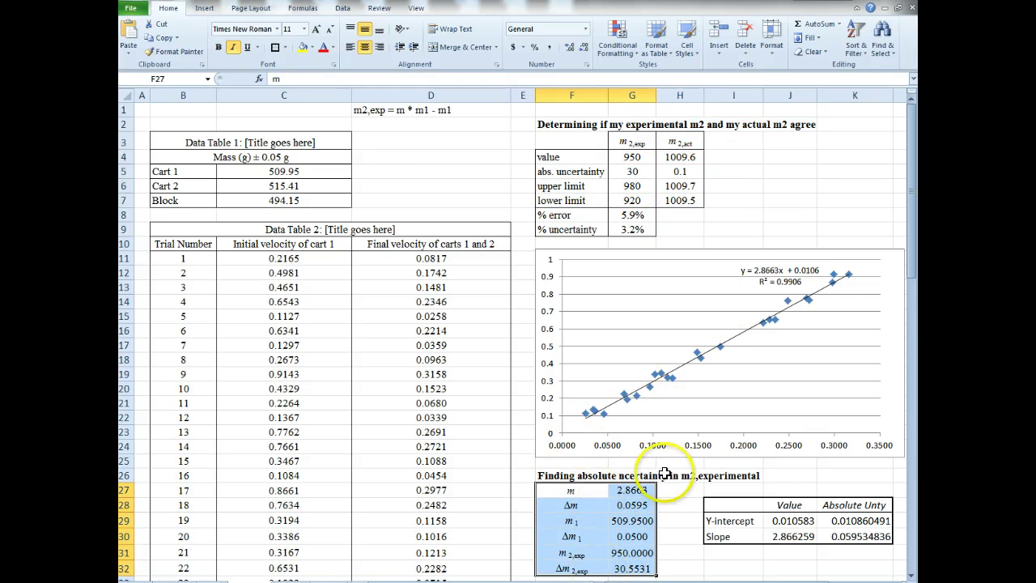
click(438, 111)
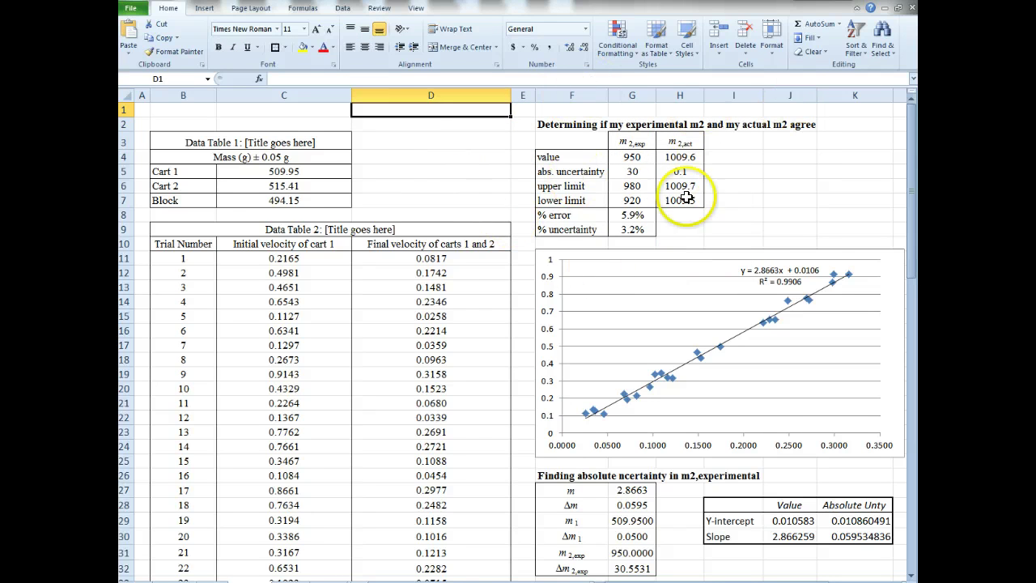
drag(542, 142, 690, 229)
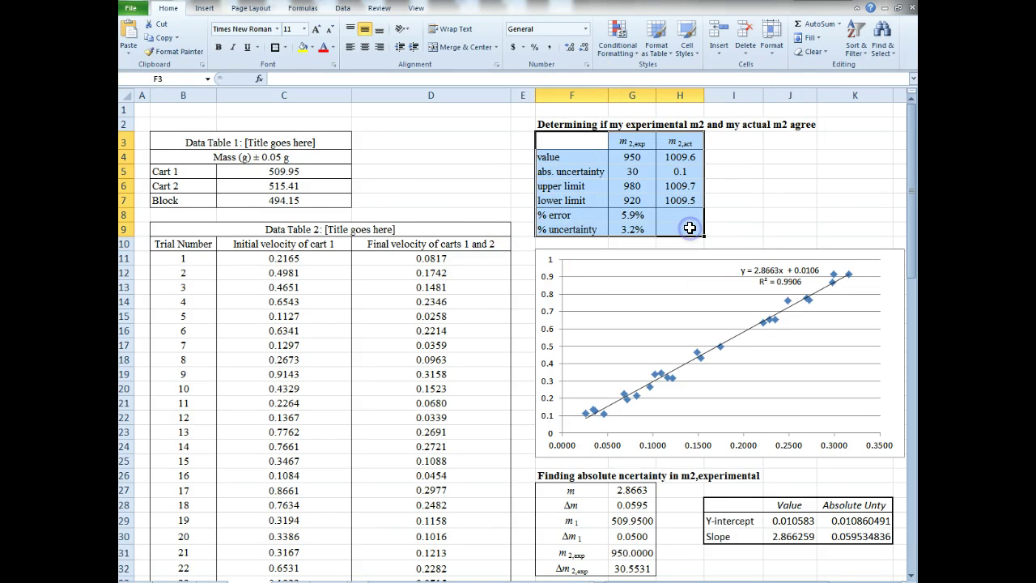
click(721, 232)
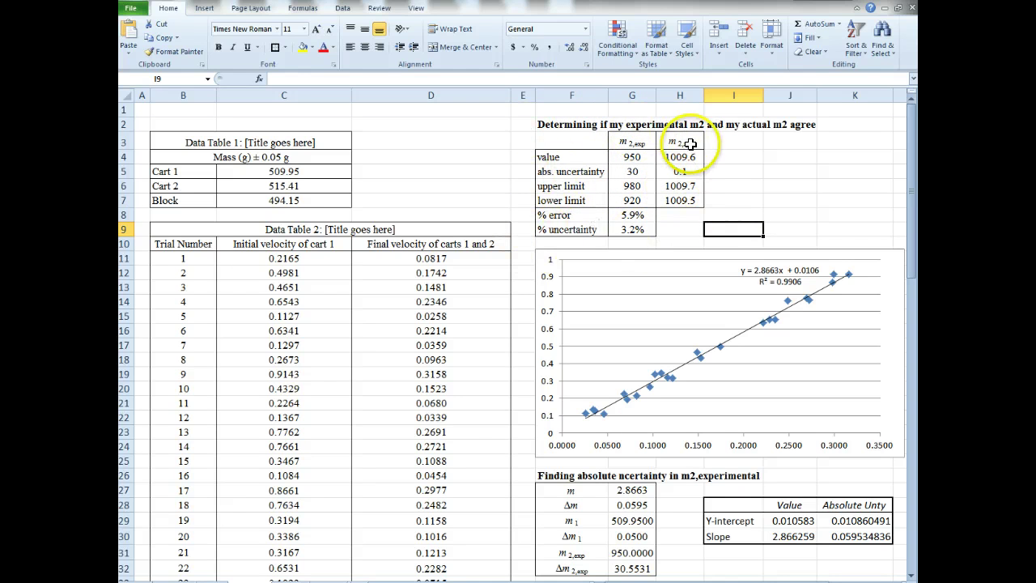
drag(690, 144, 577, 239)
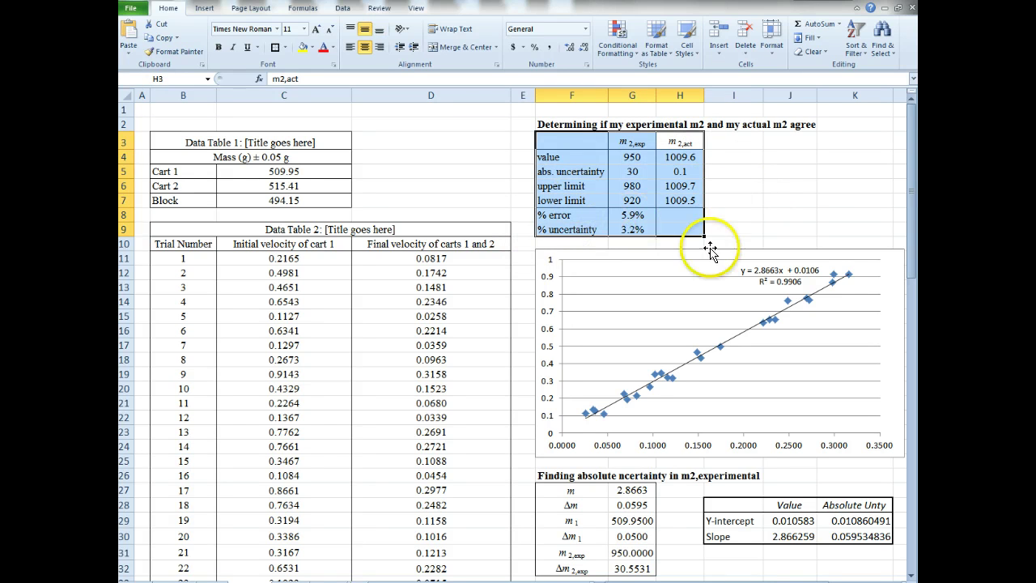
drag(556, 219, 631, 232)
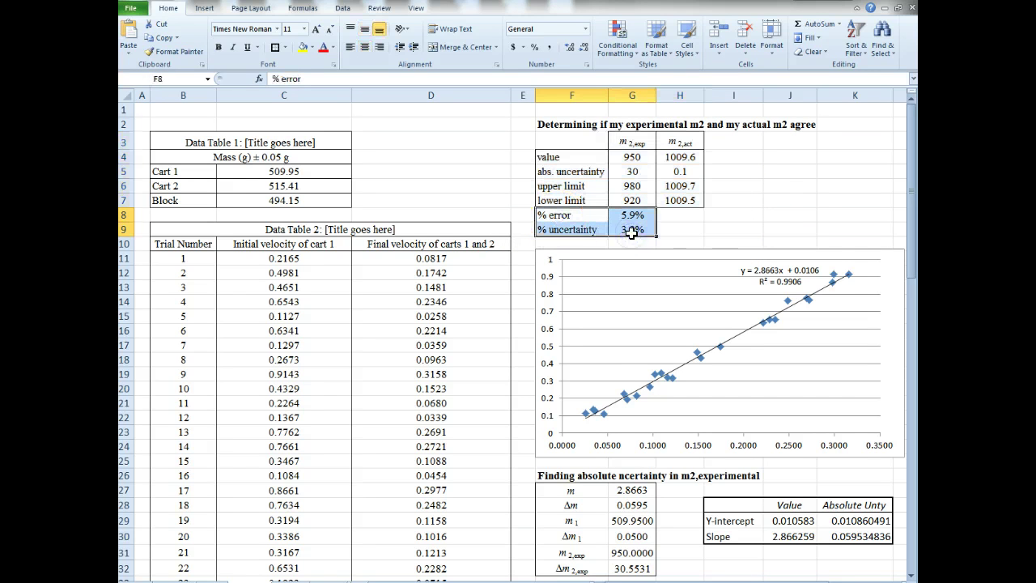
drag(566, 157, 675, 201)
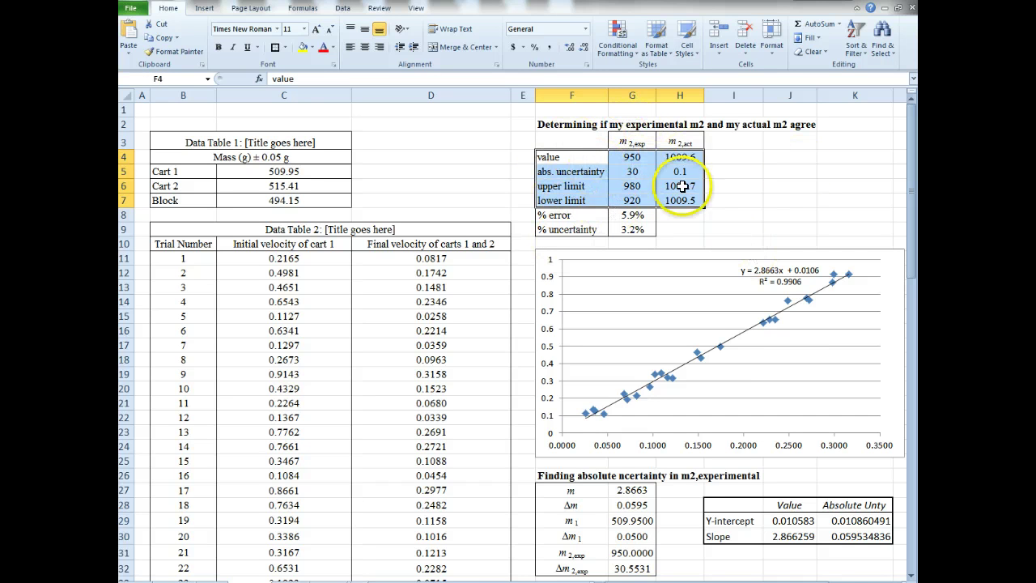
click(680, 215)
click(686, 228)
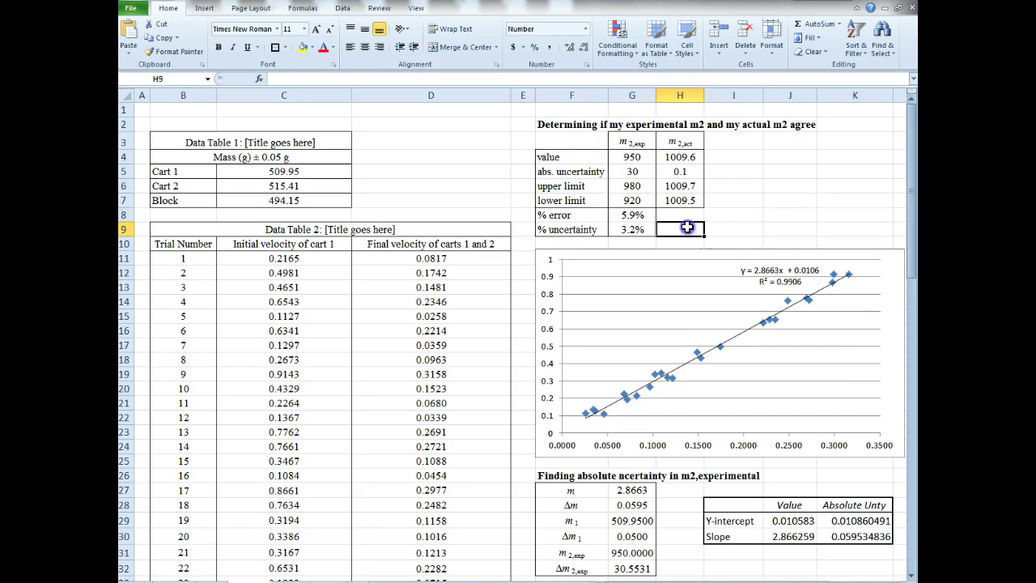